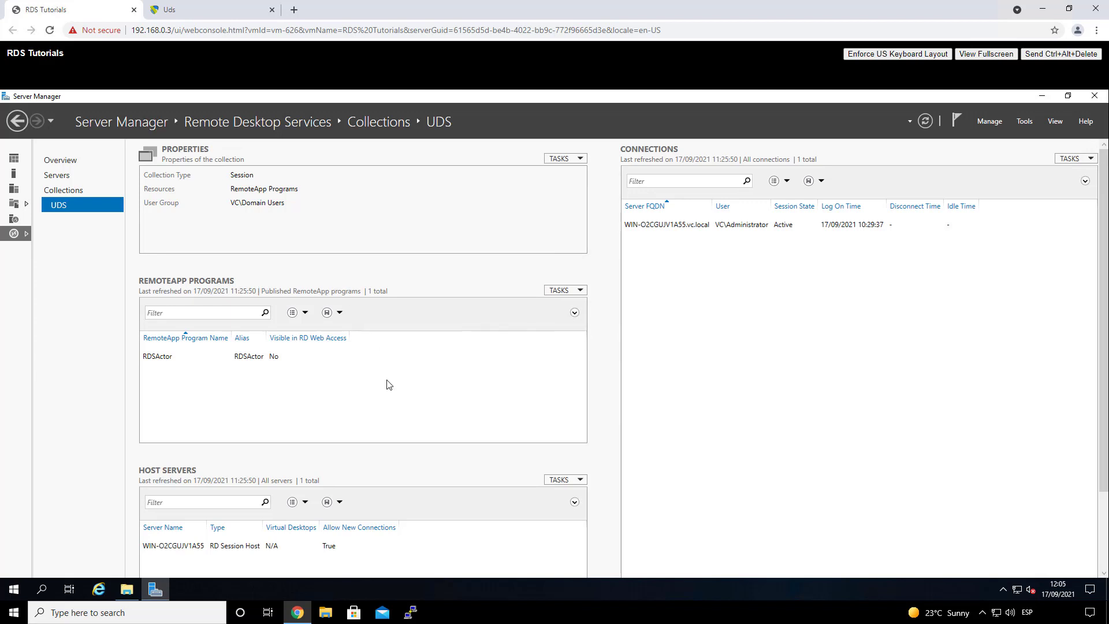
Step: Switch from the Server Manager UDS collection view to the UDS Enterprise login page
{"action": "left_click", "coordinate": [210, 11]}
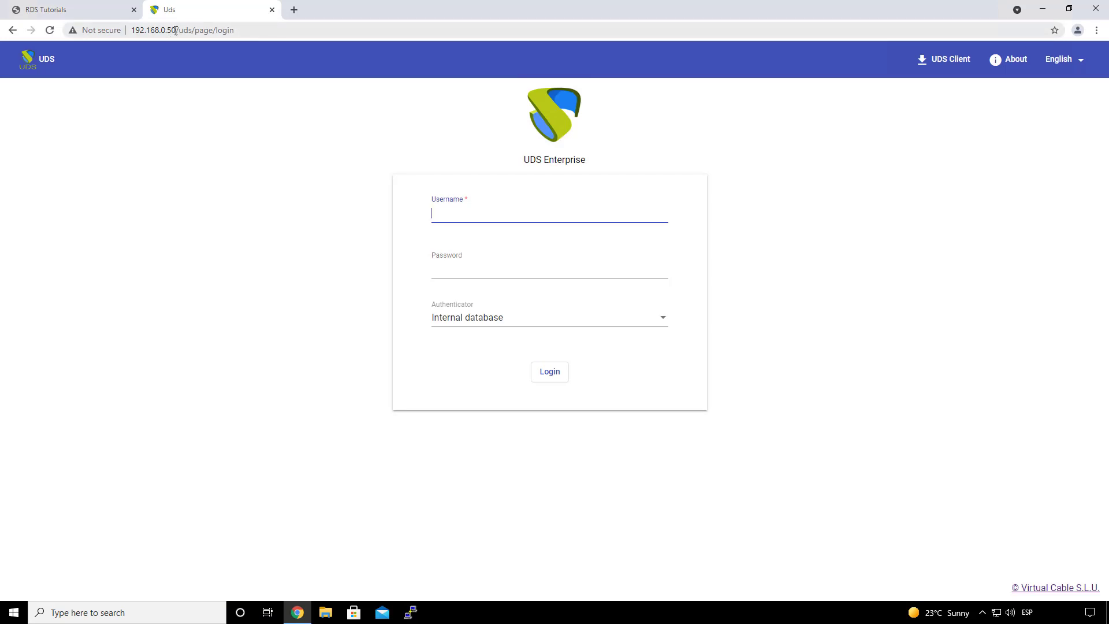
Step: Log in to UDS Enterprise with the saved administrator username and its password
{"action": "left_click_drag", "start_coordinate": [176, 30], "coordinate": [130, 30]}
{"action": "left_click", "coordinate": [194, 104]}
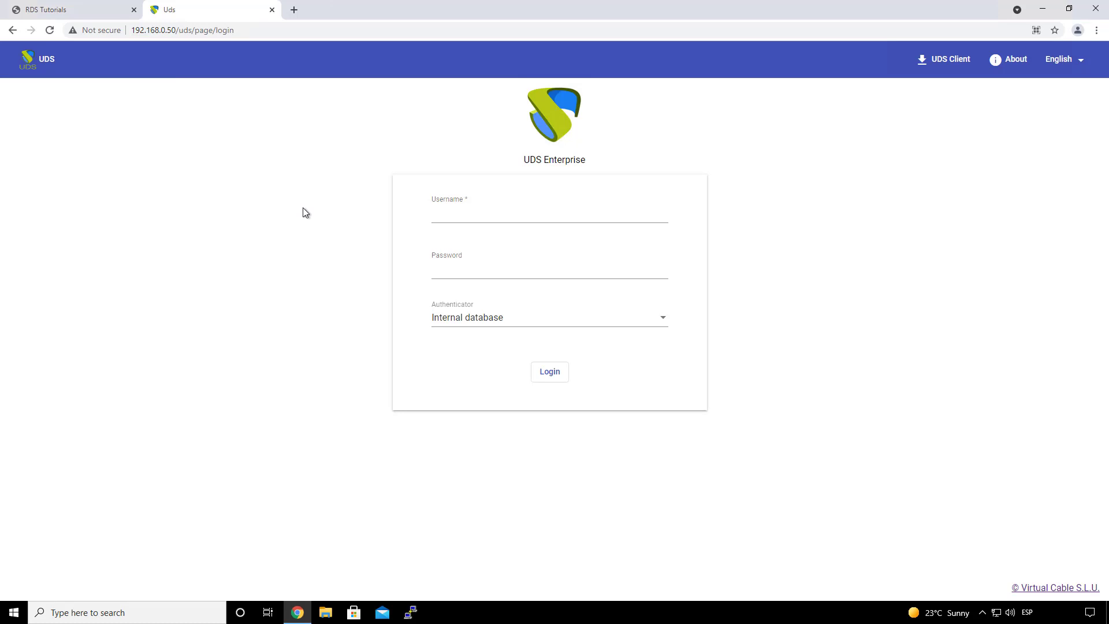
{"action": "left_click", "coordinate": [455, 217]}
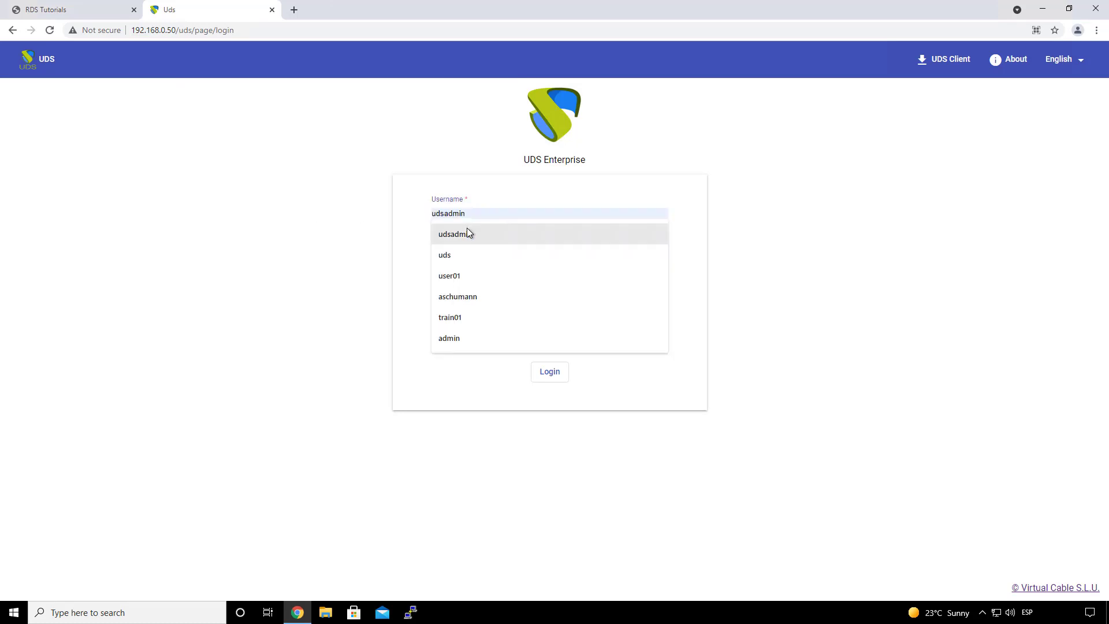
{"action": "left_click", "coordinate": [467, 233]}
{"action": "left_click", "coordinate": [471, 268]}
{"action": "type", "text": "•••"}
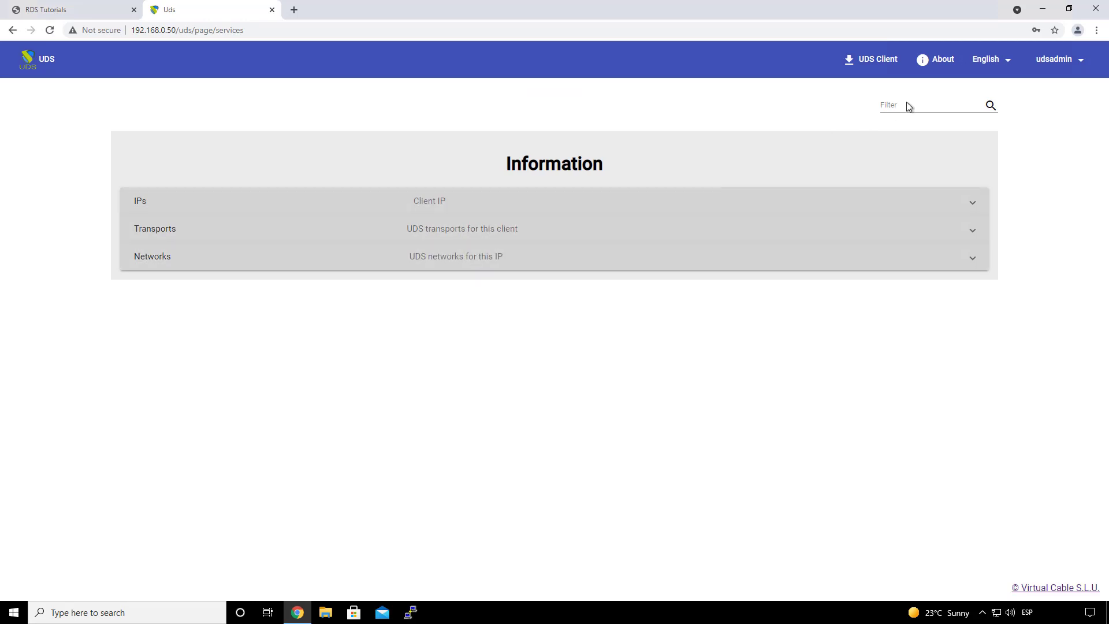
{"action": "left_click", "coordinate": [1072, 62]}
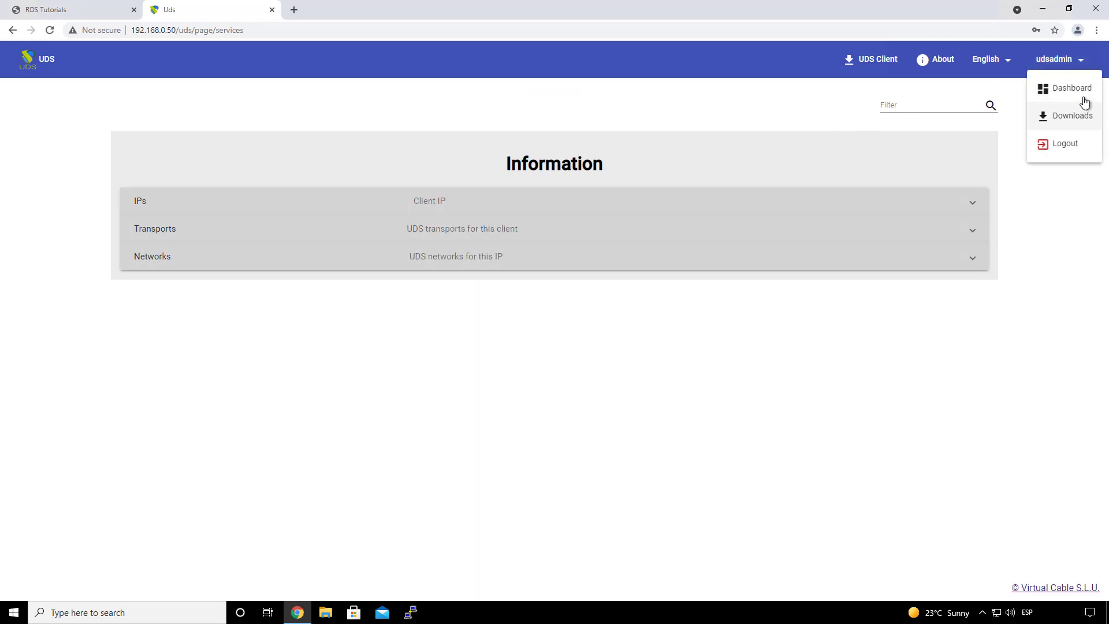
Step: From the admin dashboard's Services page, start a new RDS Platform Provider
{"action": "left_click", "coordinate": [1076, 91]}
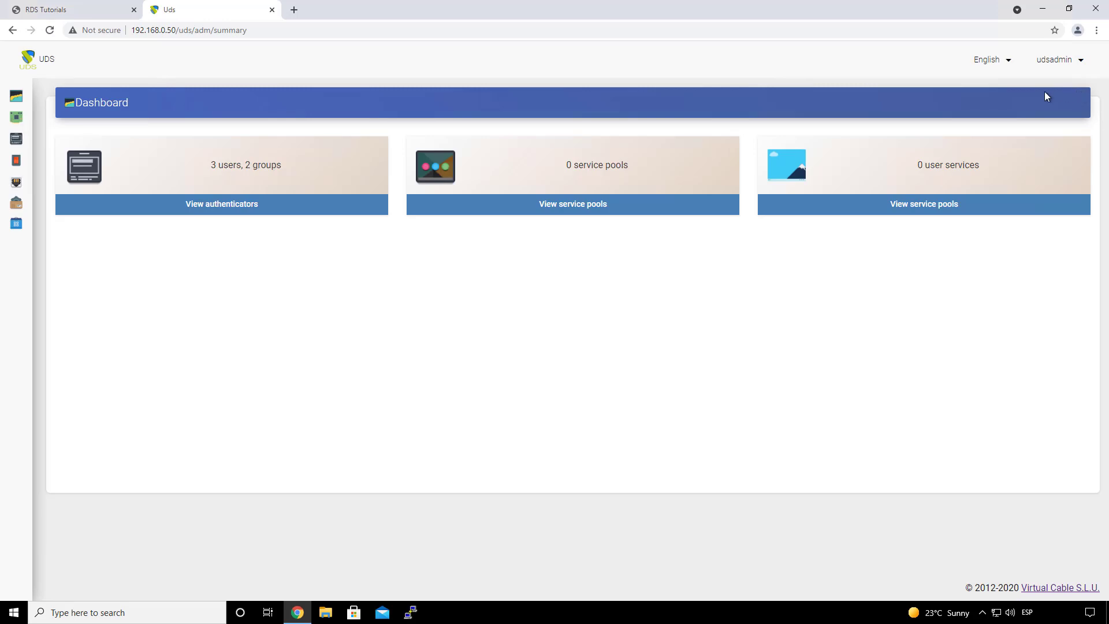
{"action": "mouse_move", "coordinate": [16, 118]}
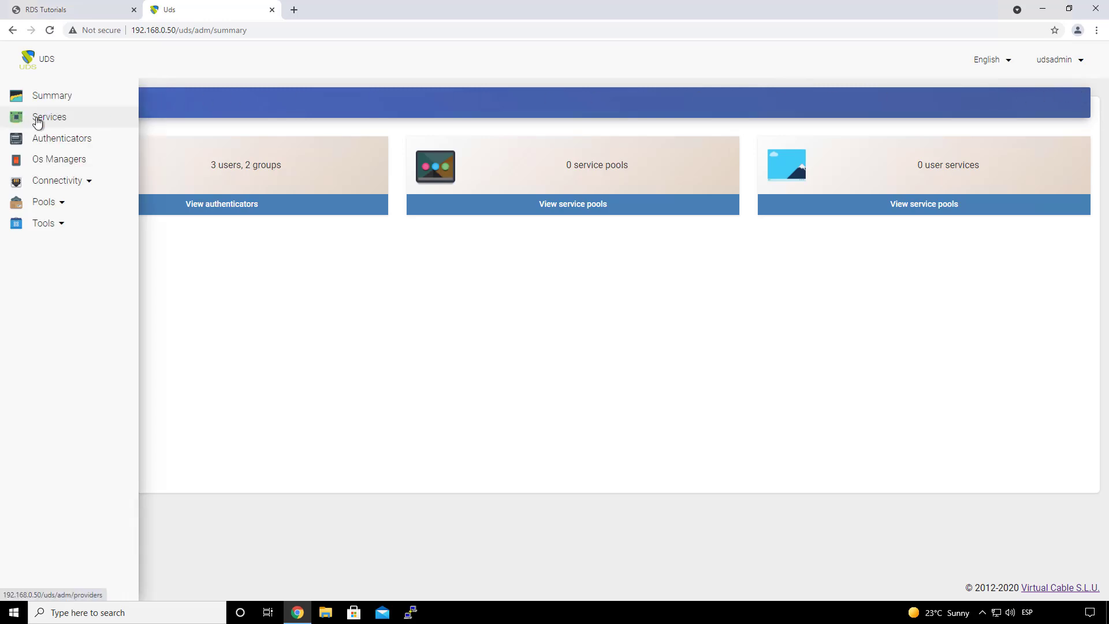
{"action": "left_click", "coordinate": [71, 118]}
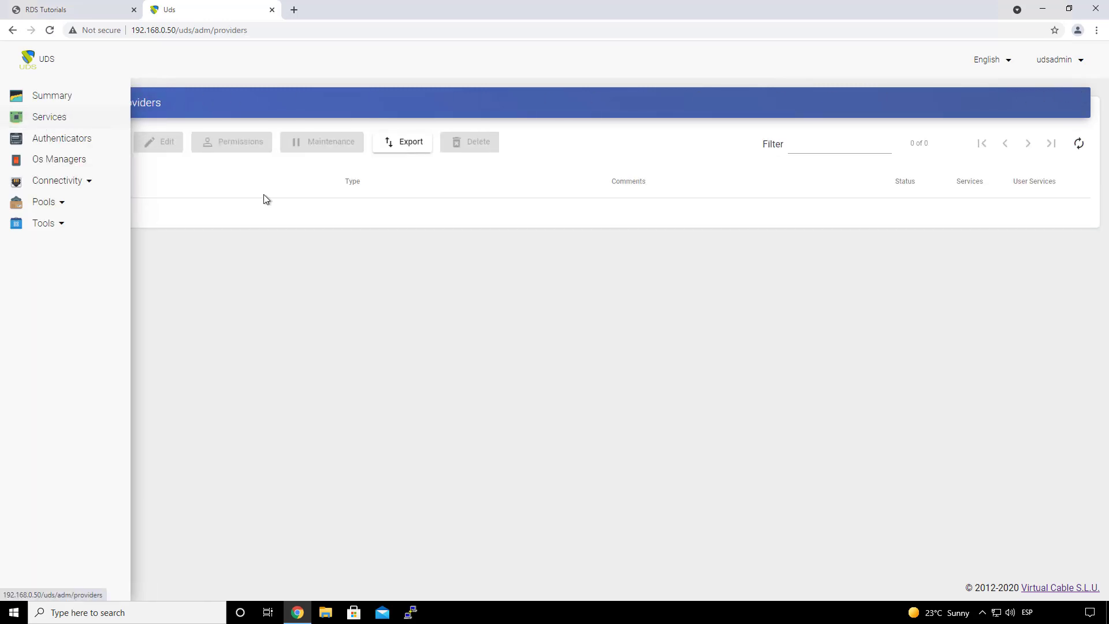
{"action": "left_click", "coordinate": [94, 144]}
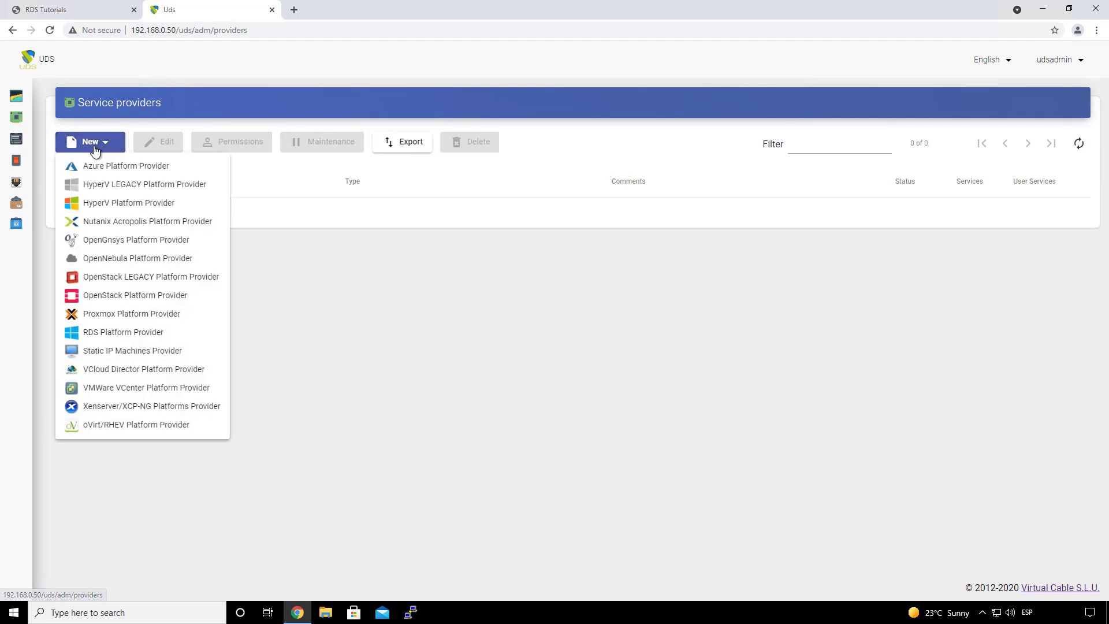
{"action": "left_click", "coordinate": [130, 335]}
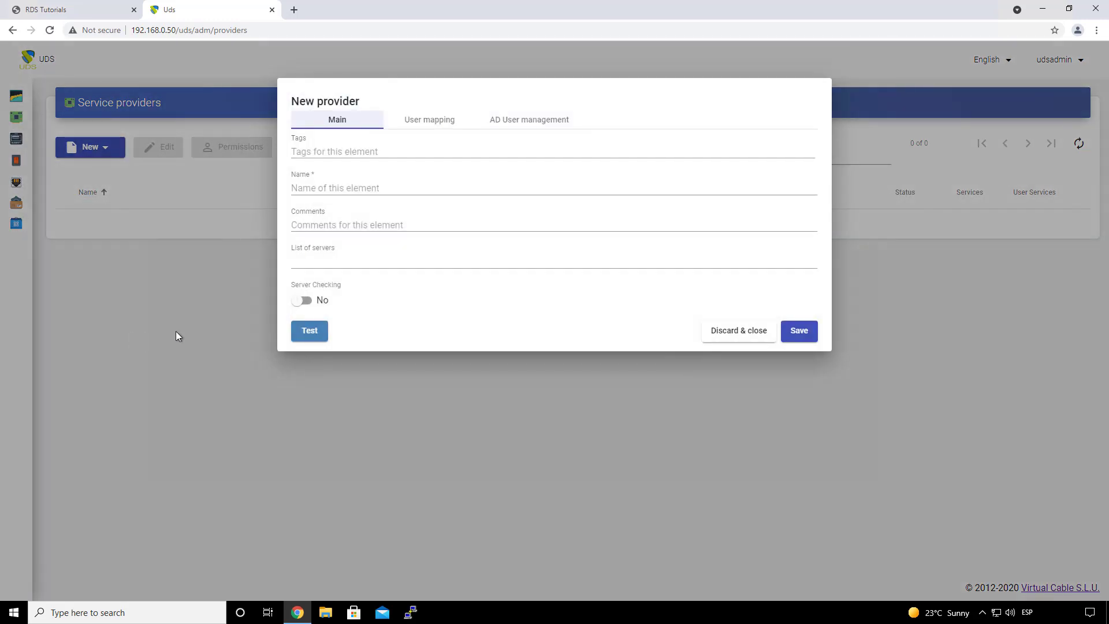
Step: Name the new provider 'RDS Server'
{"action": "left_click", "coordinate": [333, 191]}
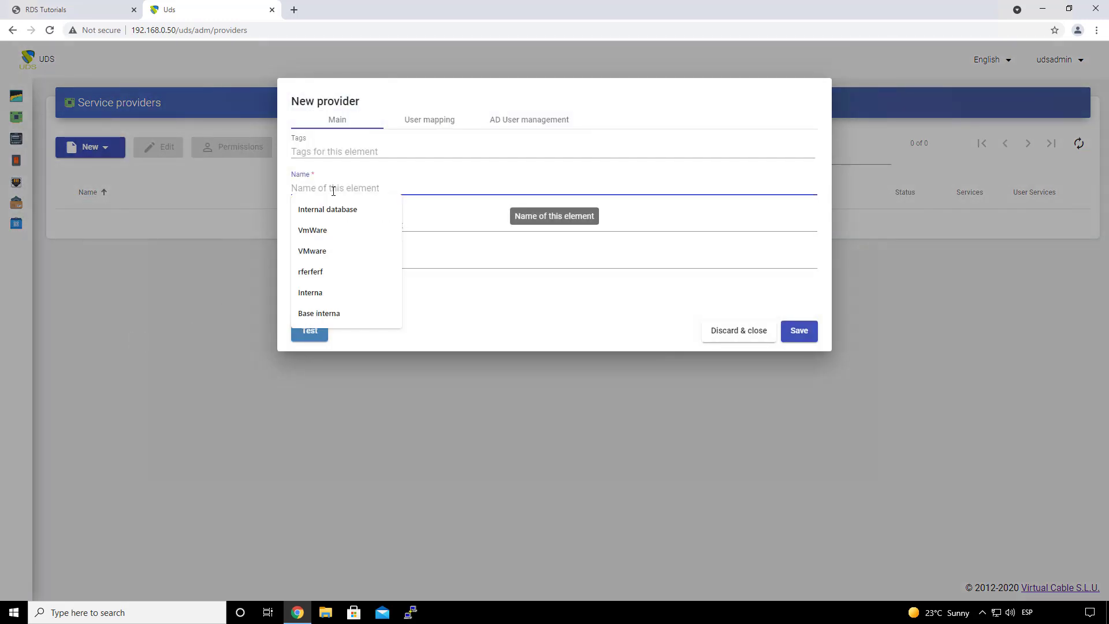
{"action": "left_click", "coordinate": [458, 323]}
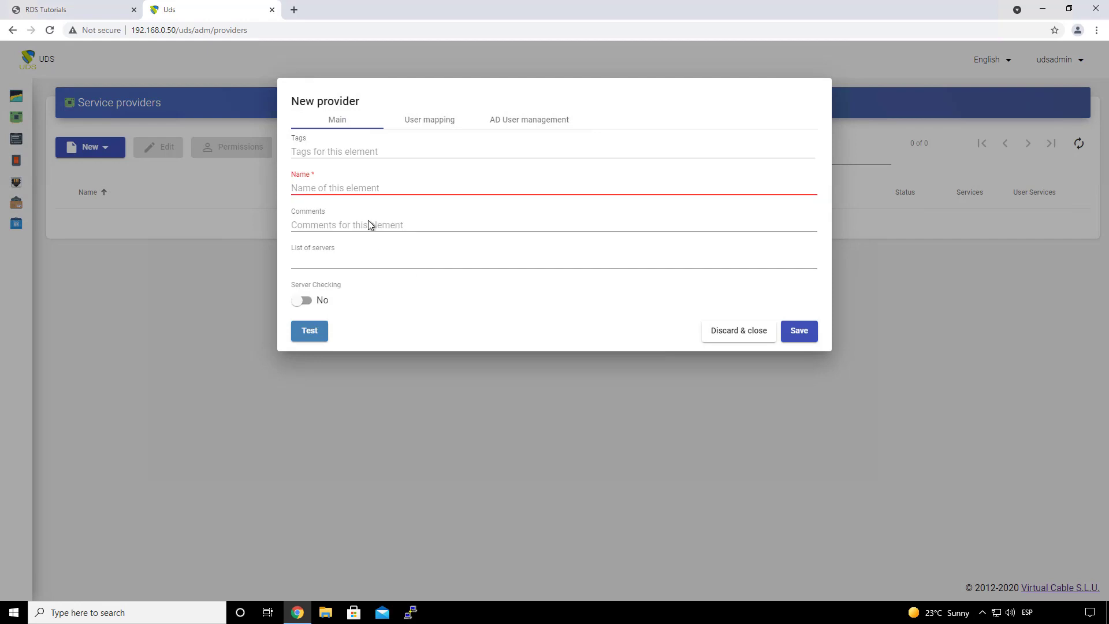
{"action": "left_click", "coordinate": [334, 188]}
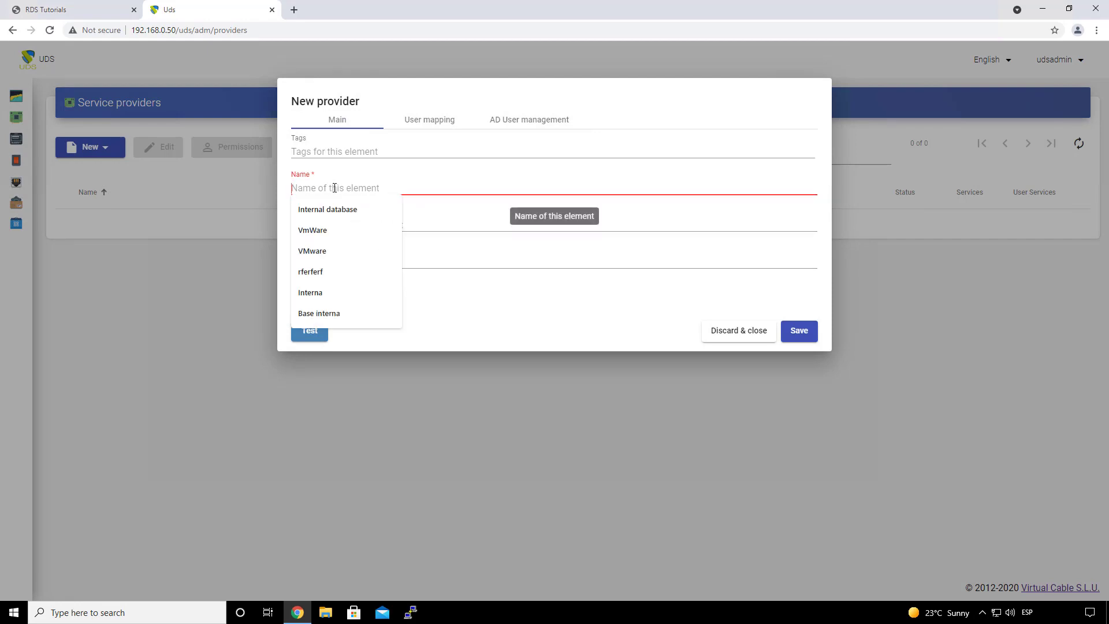
{"action": "type", "text": "RDS Ser"}
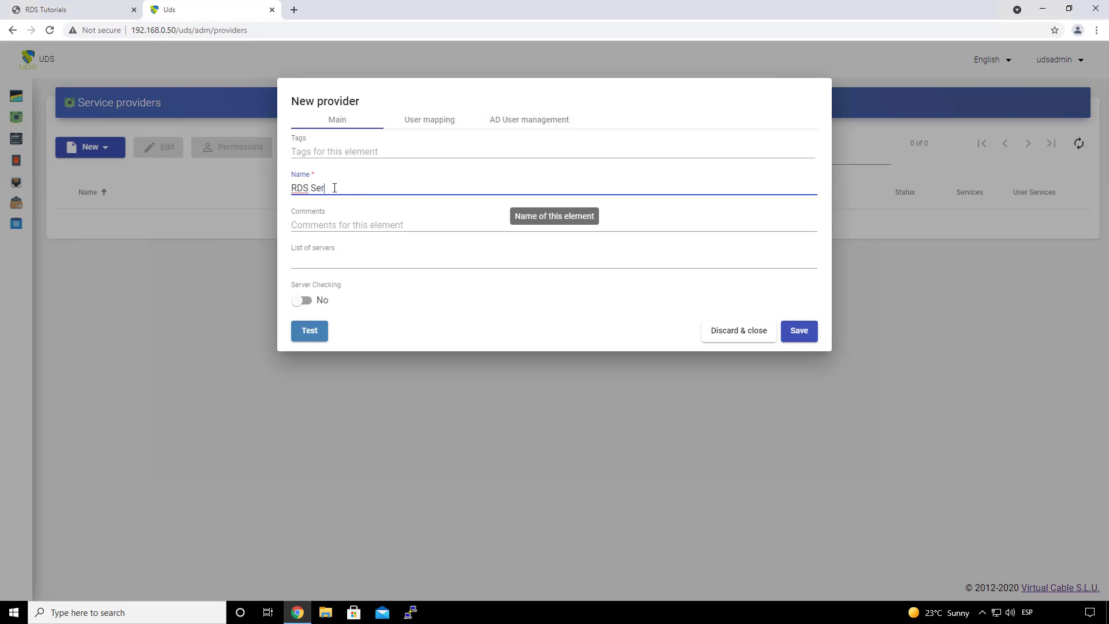
{"action": "type", "text": "ver"}
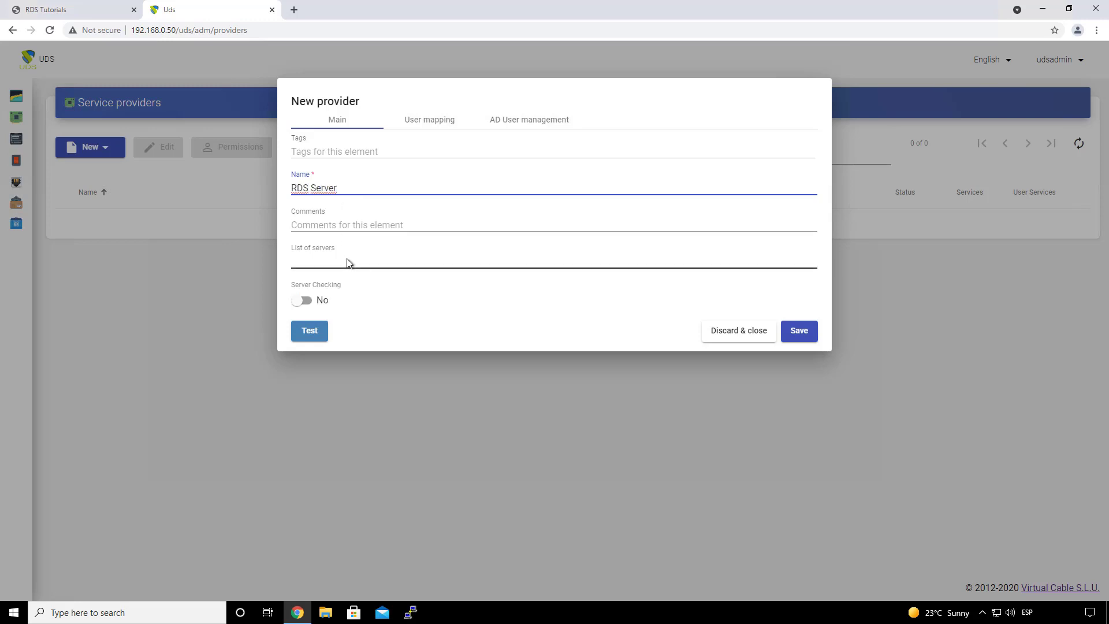
Step: Add 192.168.0.90 to the list of servers and set Server Checking to Yes
{"action": "left_click", "coordinate": [346, 263]}
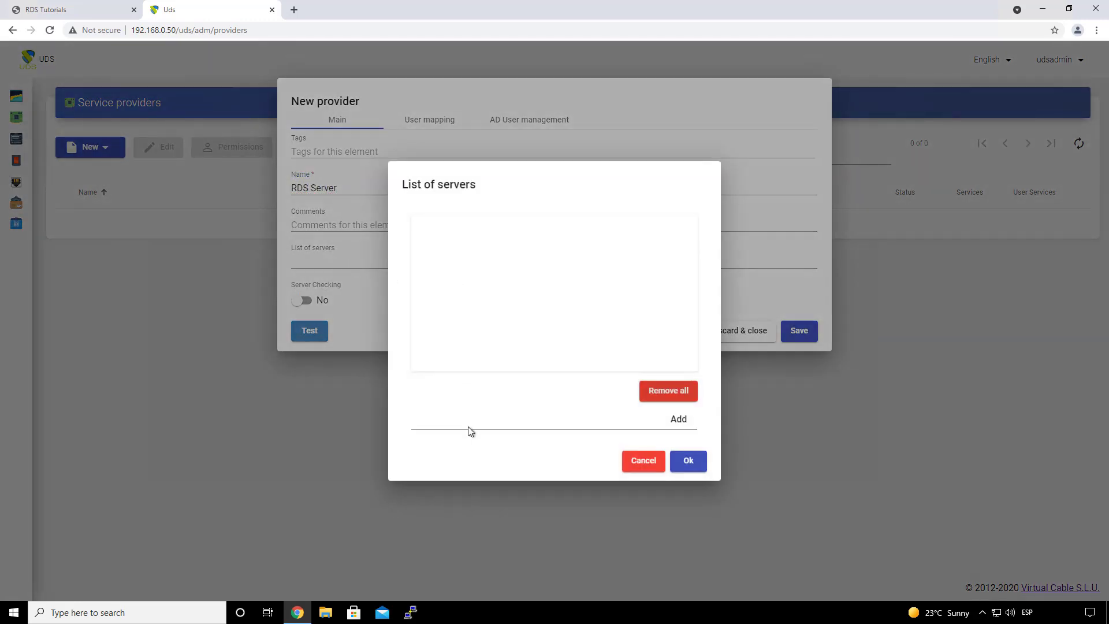
{"action": "left_click", "coordinate": [465, 427]}
{"action": "type", "text": "192."}
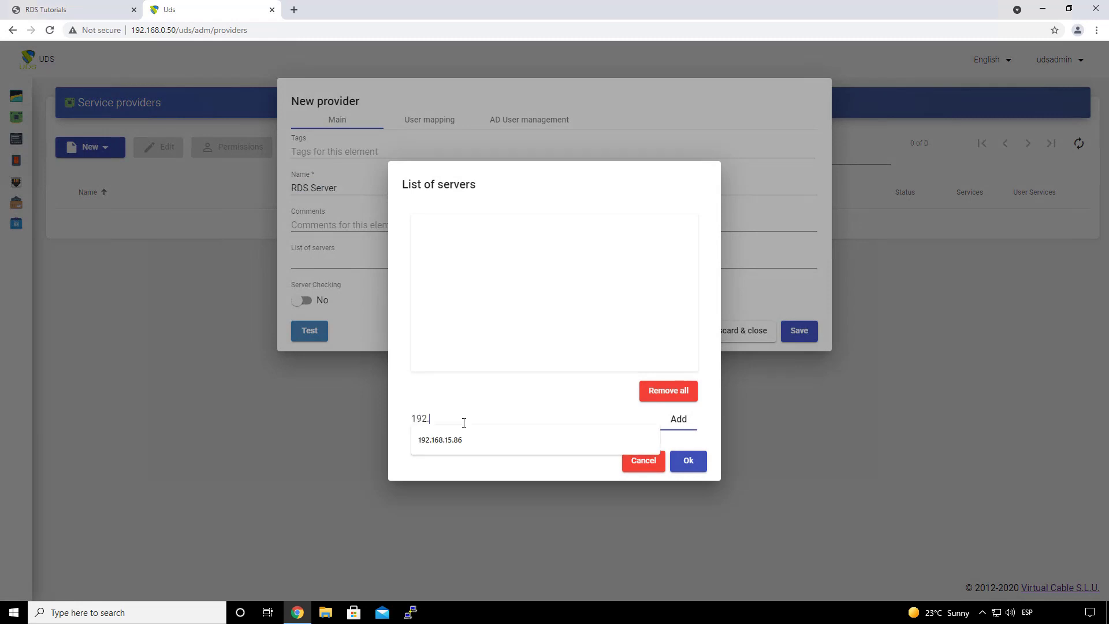
{"action": "type", "text": "168.0.90"}
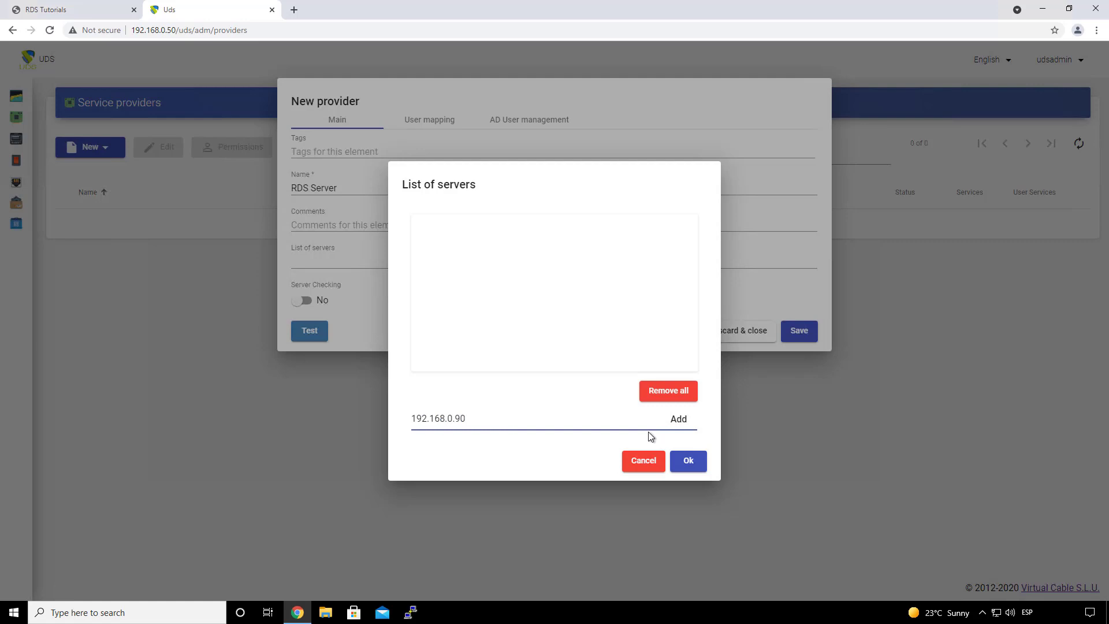
{"action": "left_click", "coordinate": [677, 418]}
{"action": "left_click", "coordinate": [689, 462]}
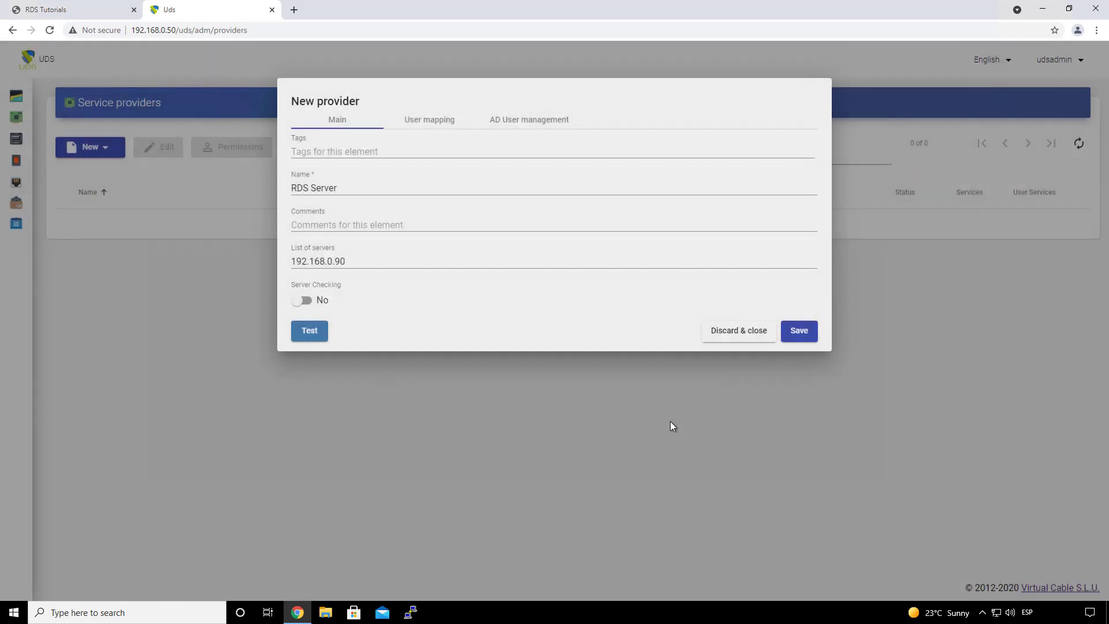
{"action": "left_click", "coordinate": [372, 266]}
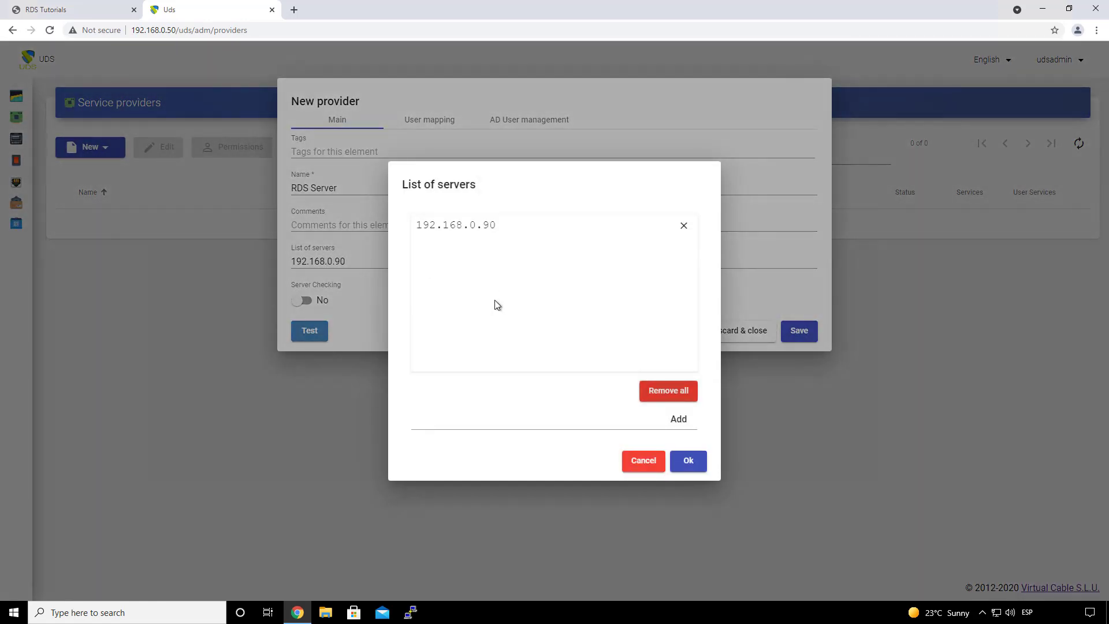
{"action": "left_click", "coordinate": [702, 464]}
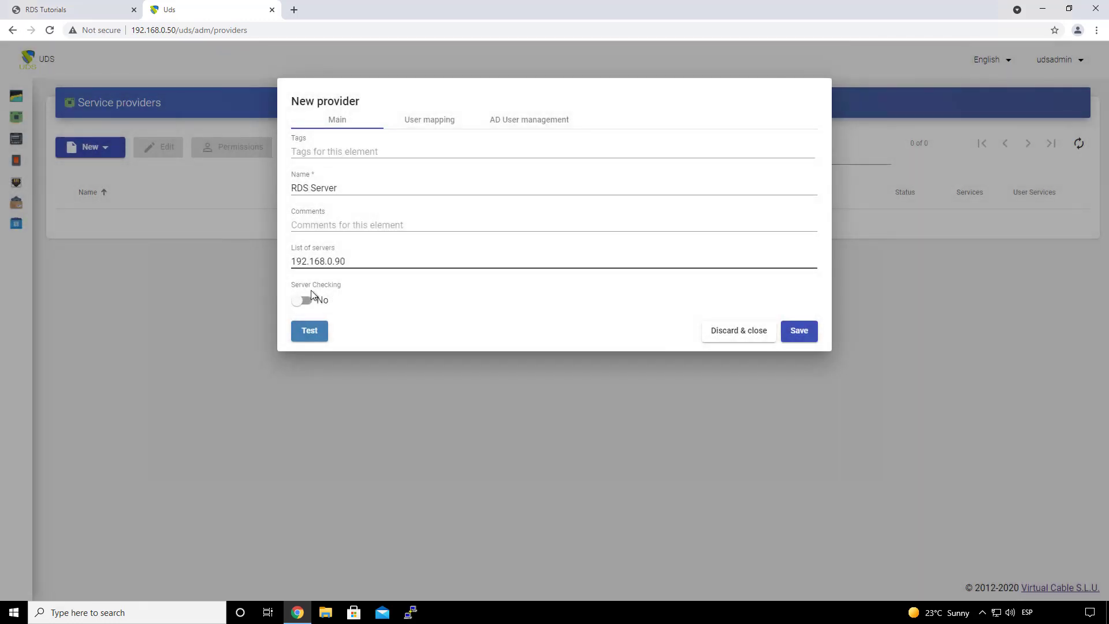
{"action": "left_click", "coordinate": [315, 299]}
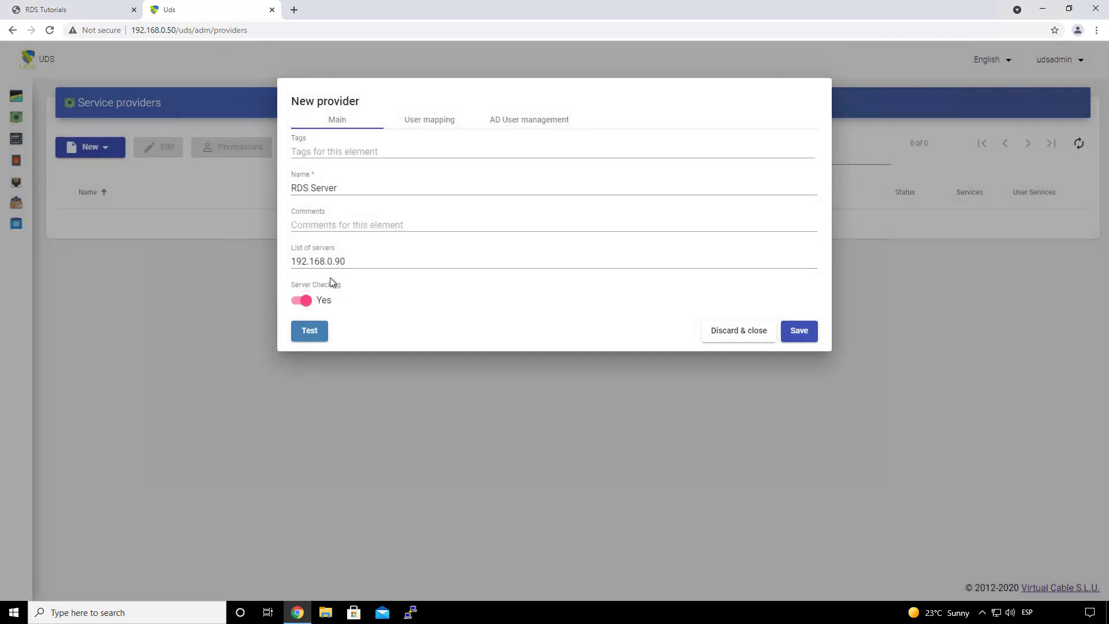
{"action": "left_click", "coordinate": [426, 128]}
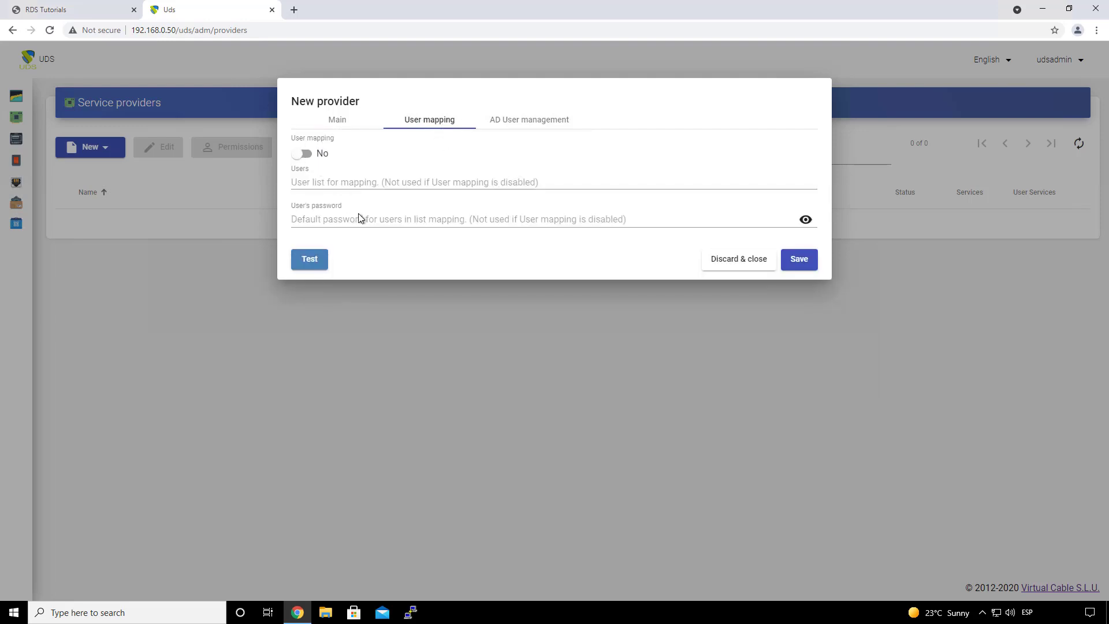
Step: Review the user mapping users list without changes, leaving user mapping off
{"action": "left_click", "coordinate": [341, 184]}
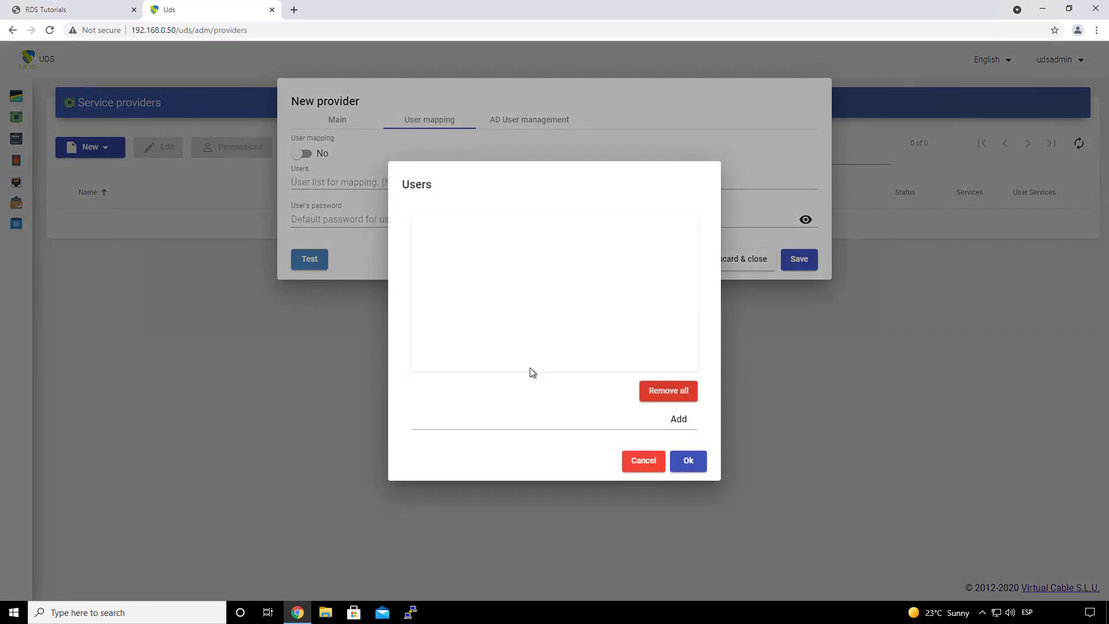
{"action": "left_click", "coordinate": [640, 465]}
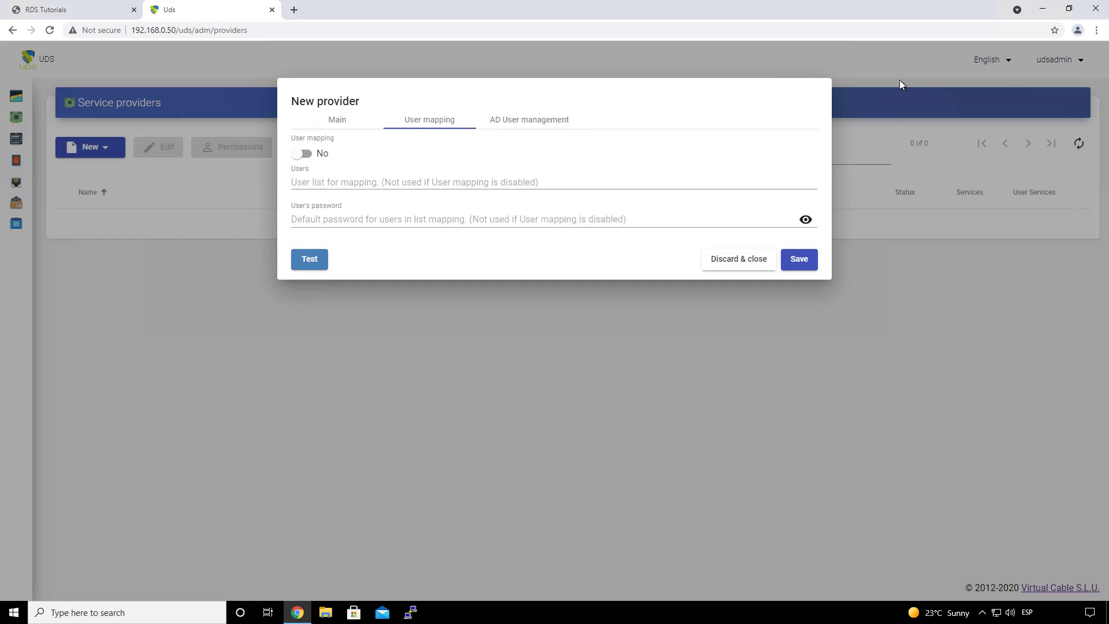
{"action": "left_click", "coordinate": [383, 183]}
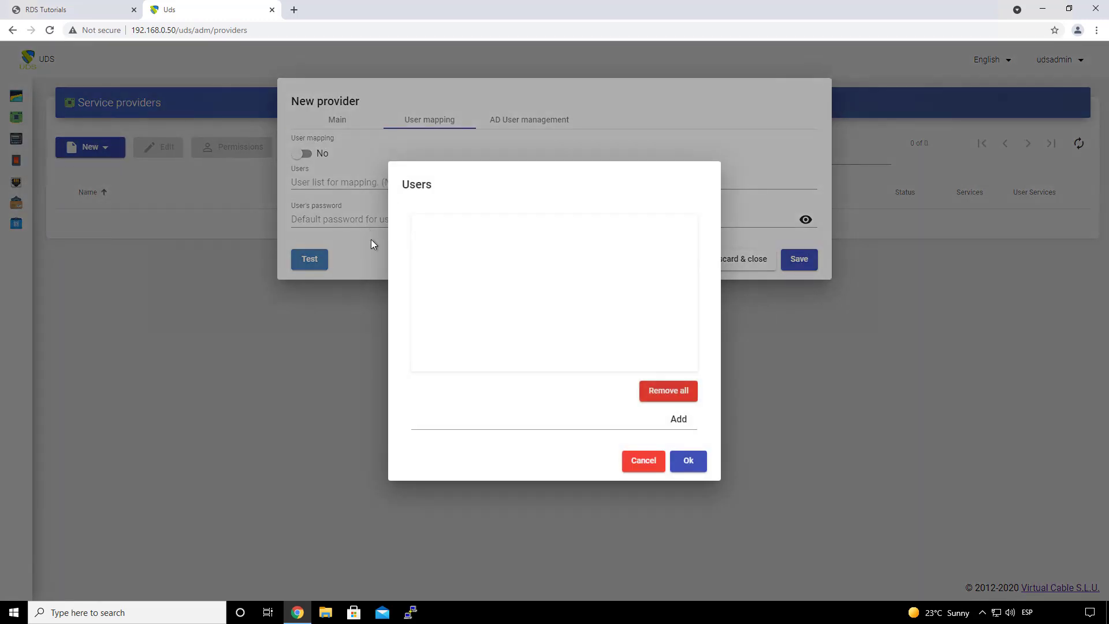
{"action": "left_click", "coordinate": [641, 462]}
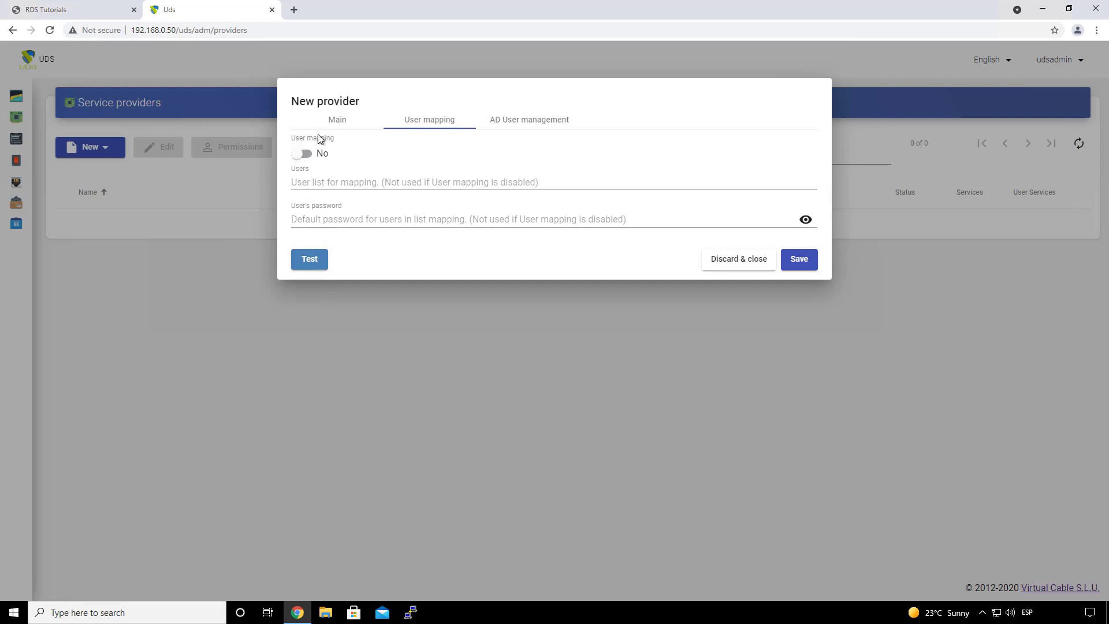
Step: Compare the AD User management and User mapping options, leaving AD auto-creation at No
{"action": "mouse_move", "coordinate": [338, 142]}
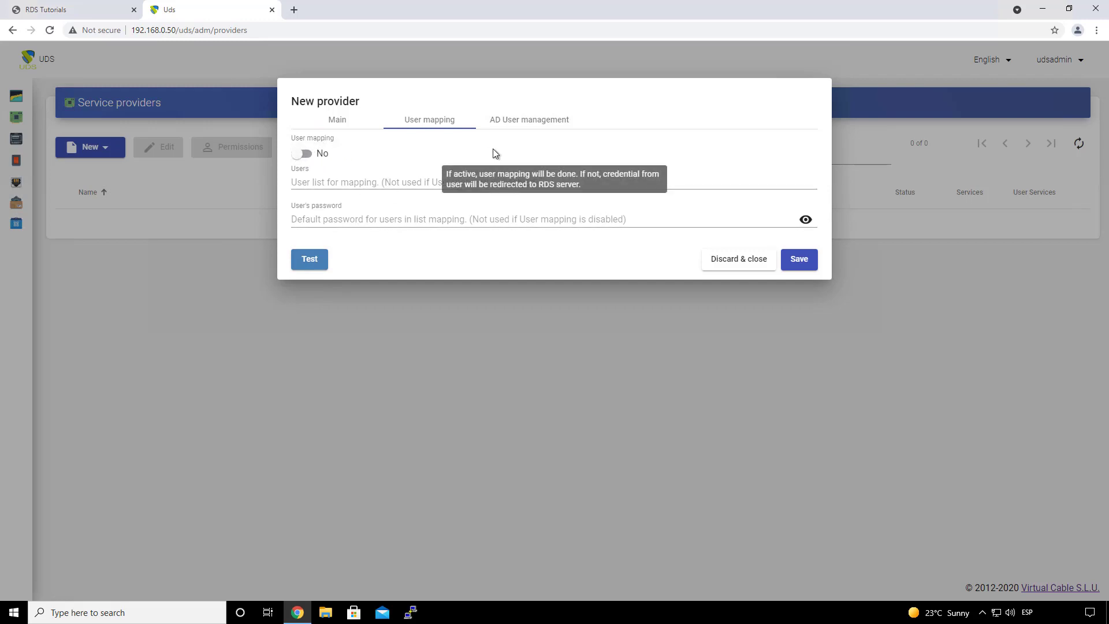
{"action": "left_click", "coordinate": [525, 121]}
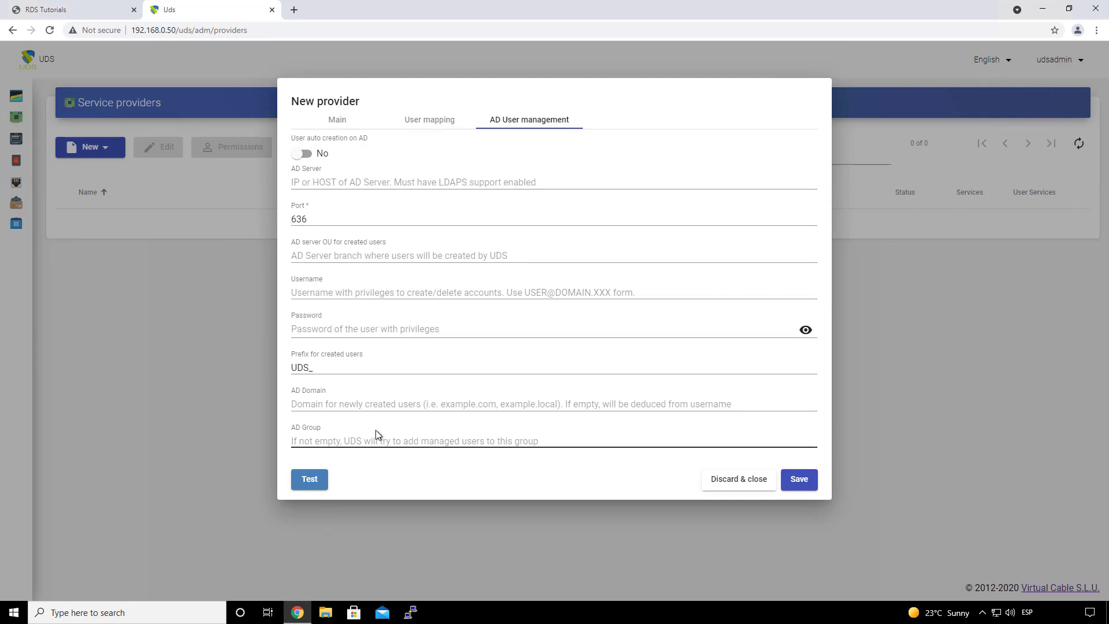
{"action": "left_click", "coordinate": [425, 123]}
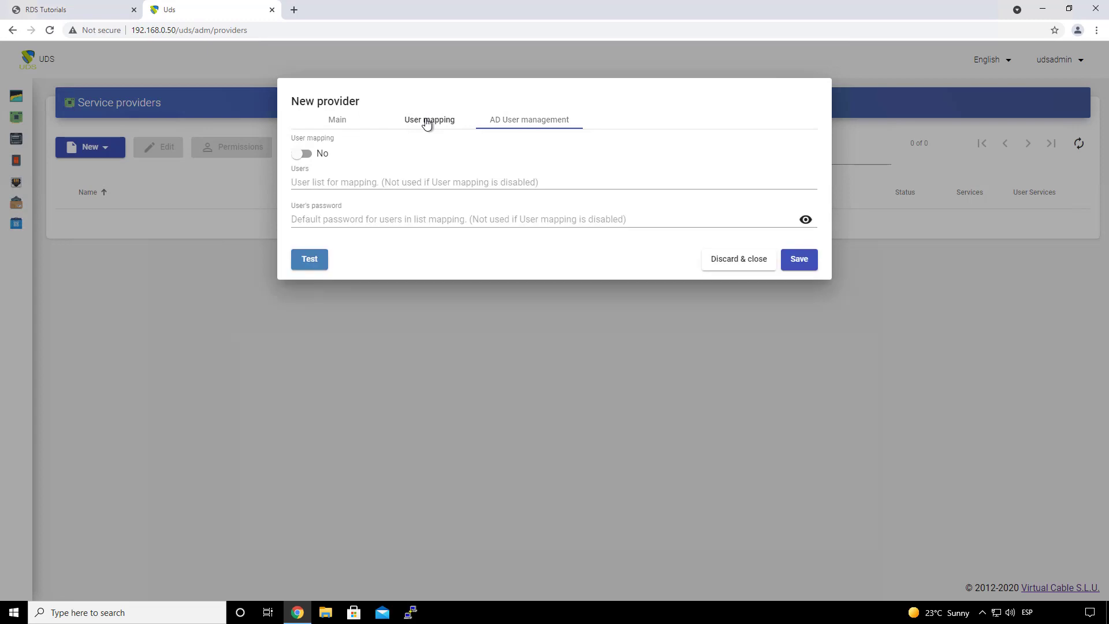
{"action": "left_click", "coordinate": [511, 126]}
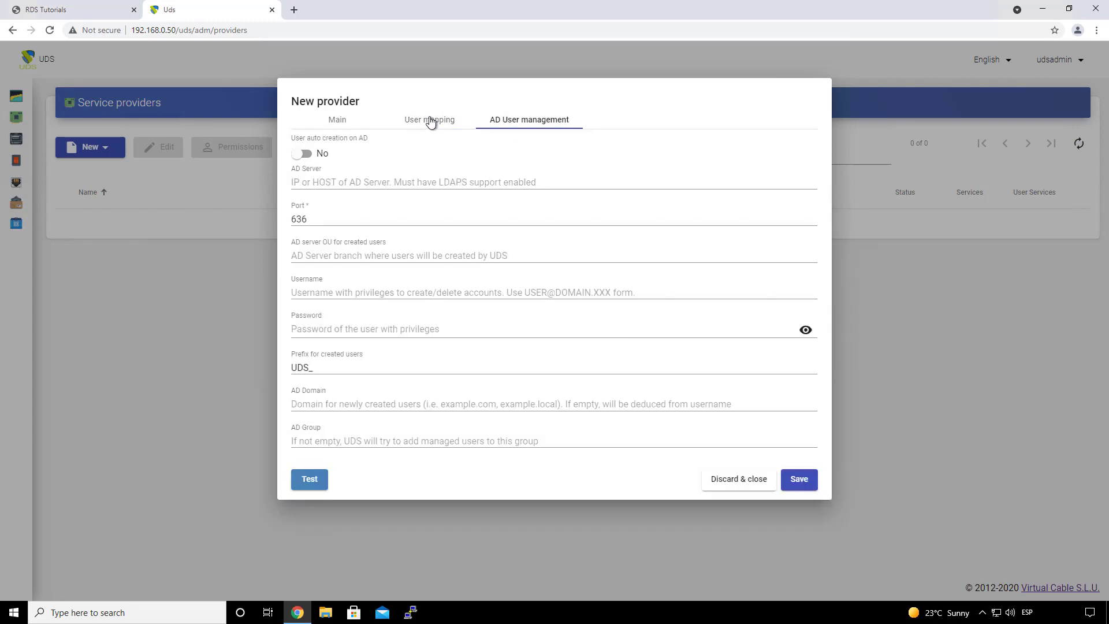
{"action": "left_click", "coordinate": [430, 121]}
{"action": "left_click", "coordinate": [511, 125]}
{"action": "left_click", "coordinate": [420, 125]}
{"action": "left_click", "coordinate": [519, 125]}
{"action": "left_click", "coordinate": [434, 123]}
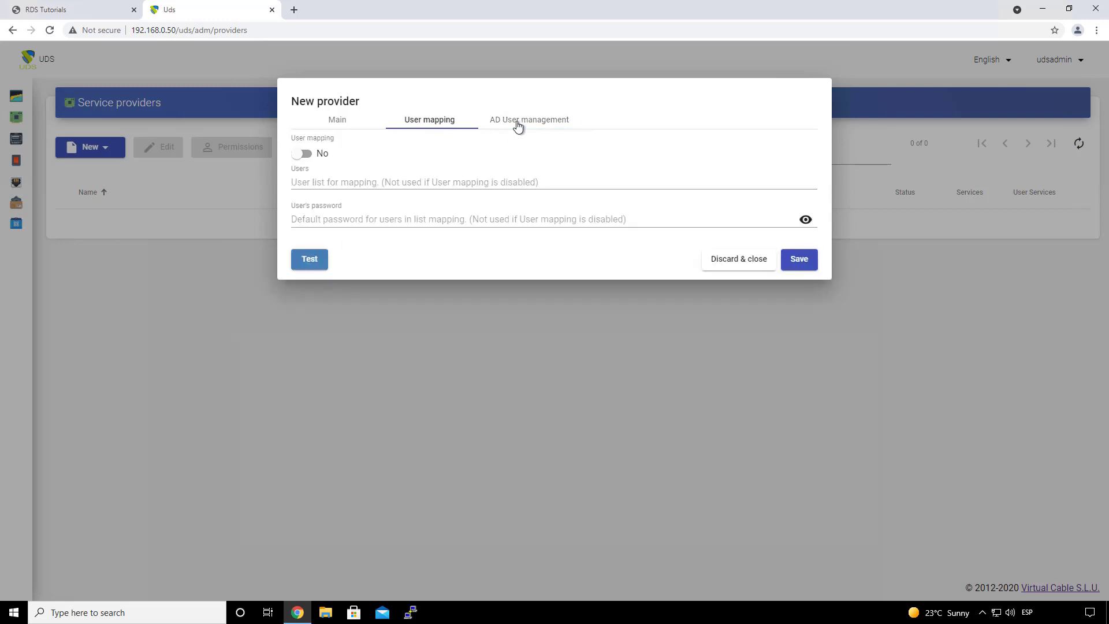
{"action": "left_click", "coordinate": [518, 126]}
{"action": "left_click", "coordinate": [439, 123]}
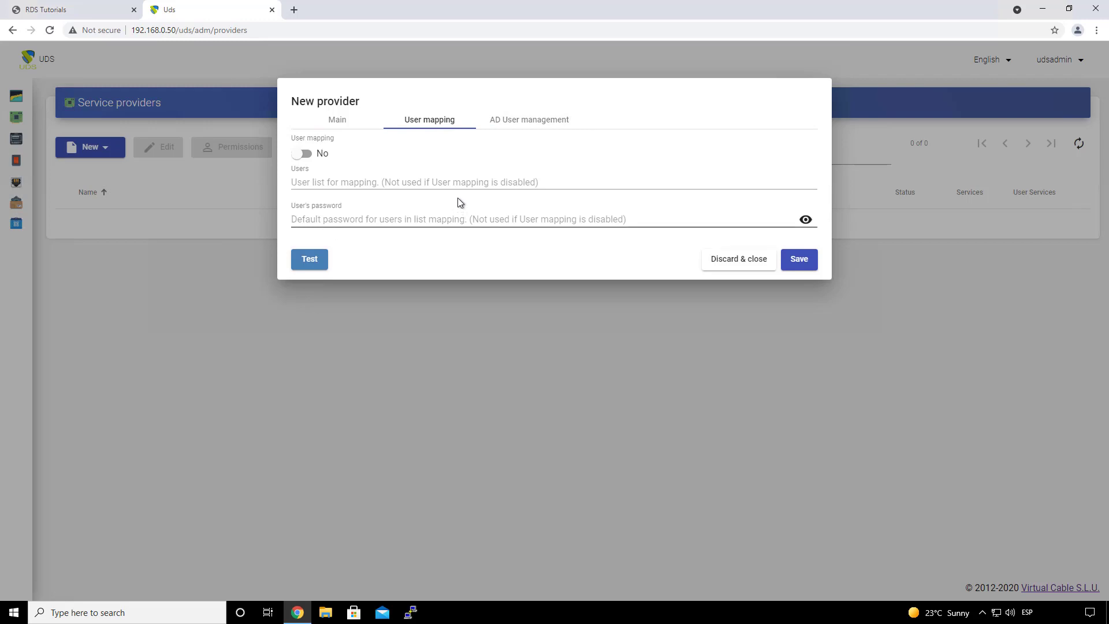
{"action": "left_click", "coordinate": [341, 126]}
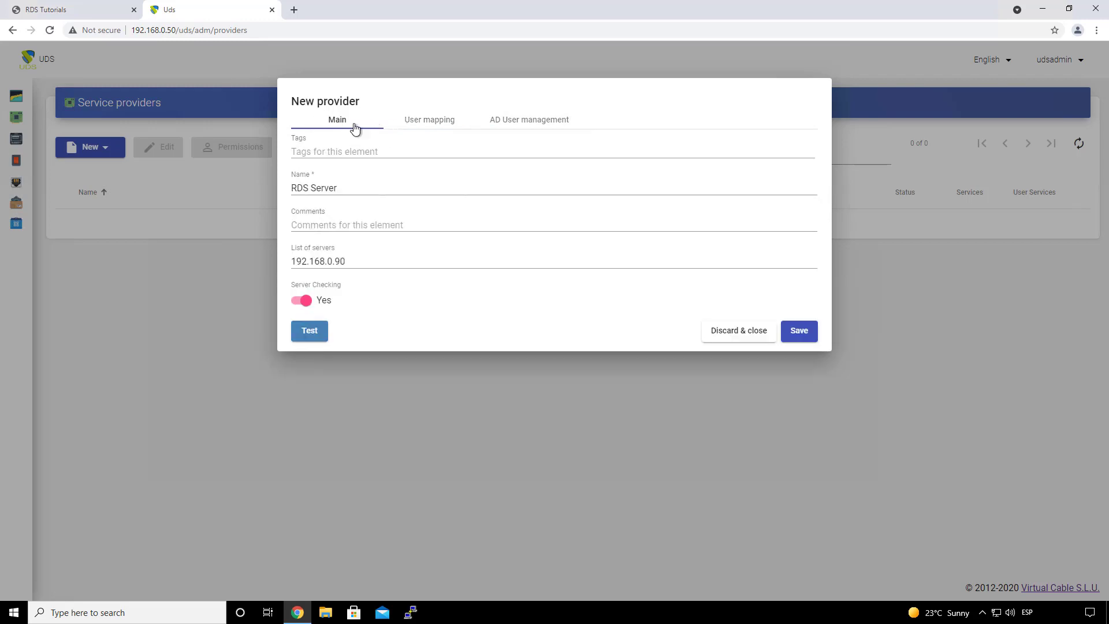
Step: Verify the RDS Server name and 192.168.0.90 server, pass the connection test, and save
{"action": "left_click_drag", "start_coordinate": [364, 187], "coordinate": [309, 189]}
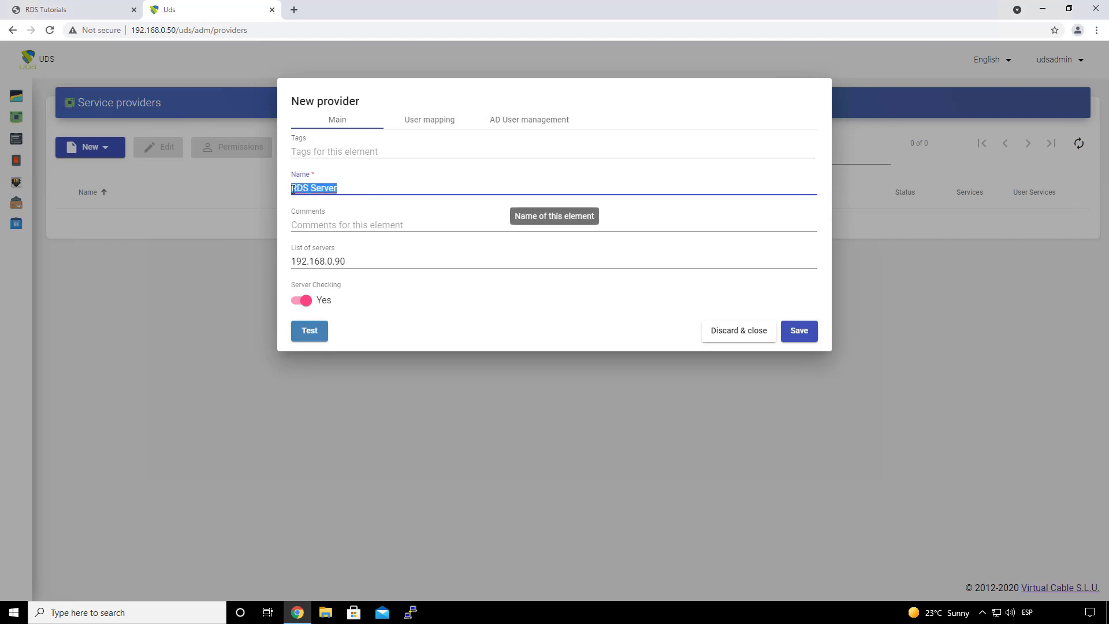
{"action": "left_click", "coordinate": [367, 266]}
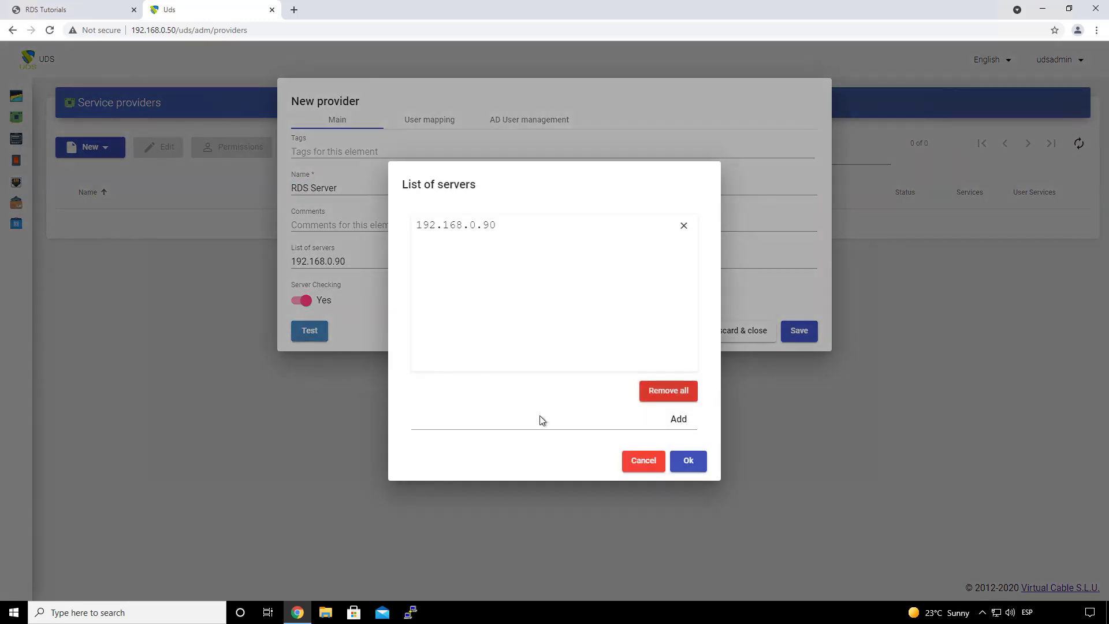
{"action": "left_click", "coordinate": [640, 458]}
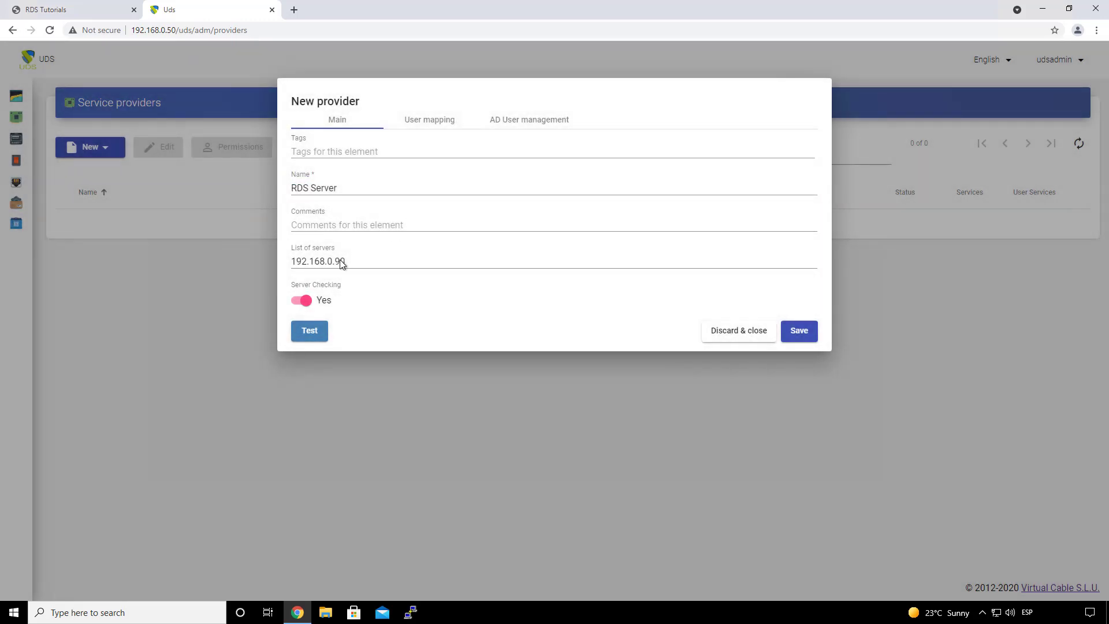
{"action": "left_click", "coordinate": [310, 334]}
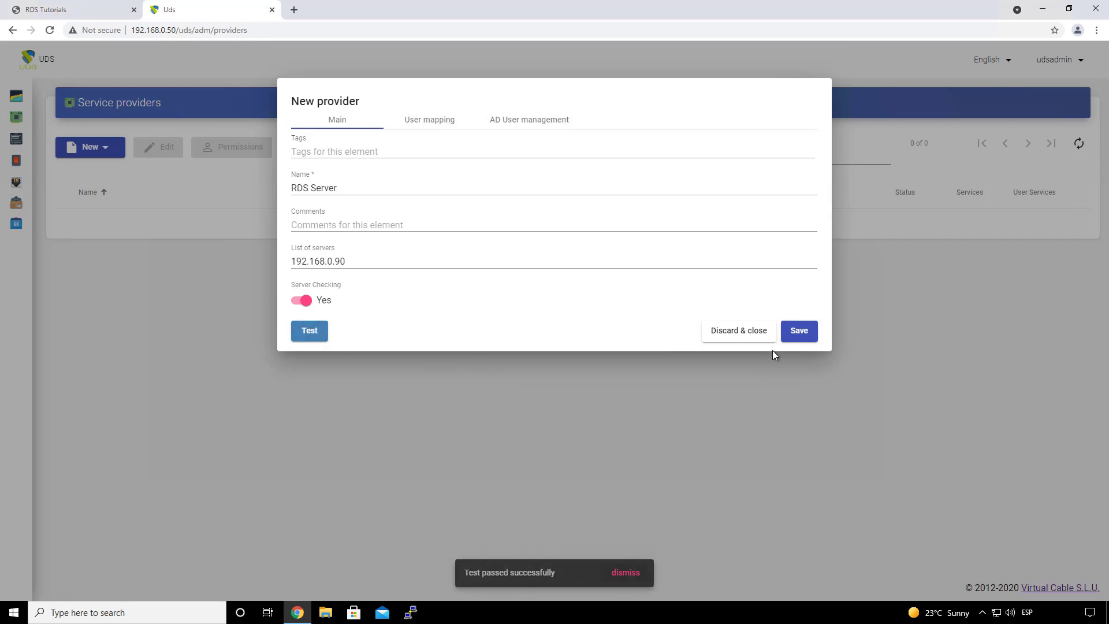
{"action": "left_click", "coordinate": [803, 334]}
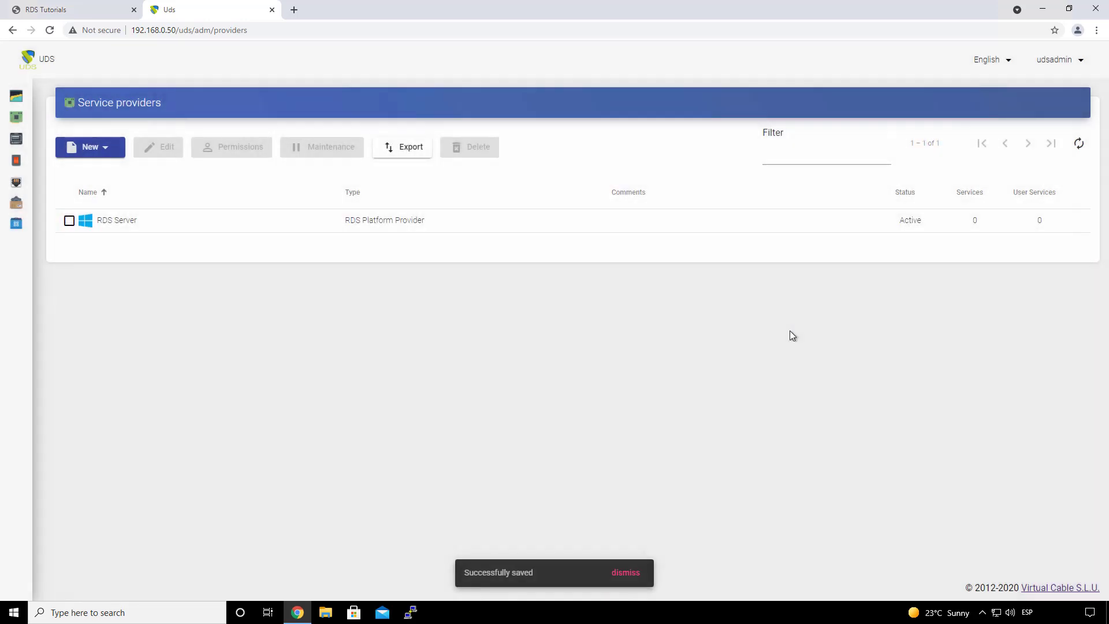
Step: Start a new RDS Platform RemoteAPP service under the RDS Server provider
{"action": "double_click", "coordinate": [117, 222]}
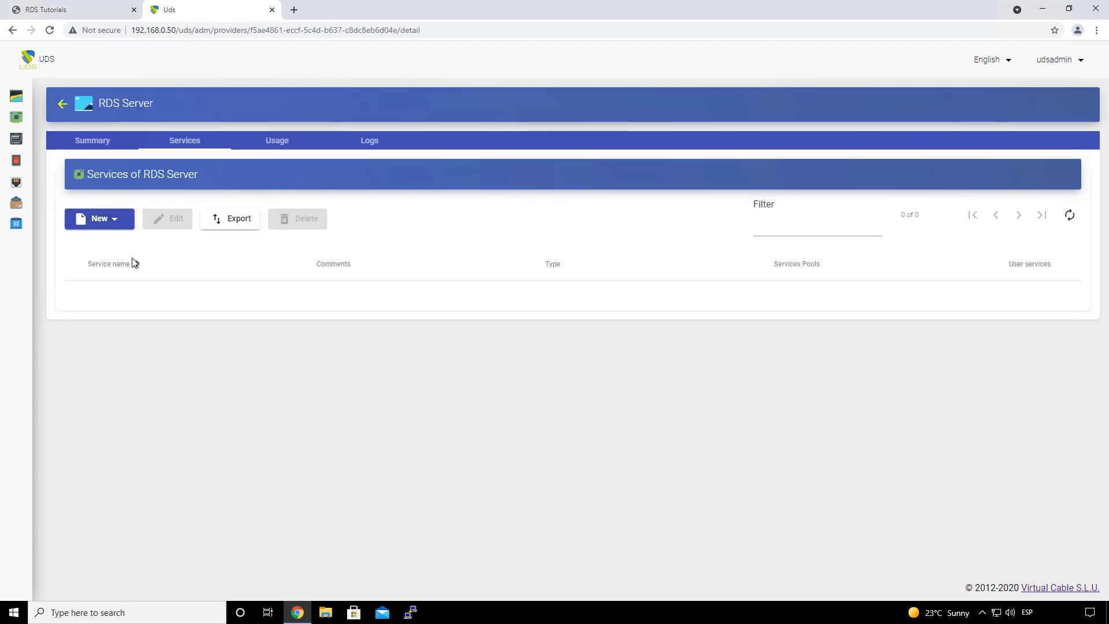
{"action": "left_click", "coordinate": [104, 226]}
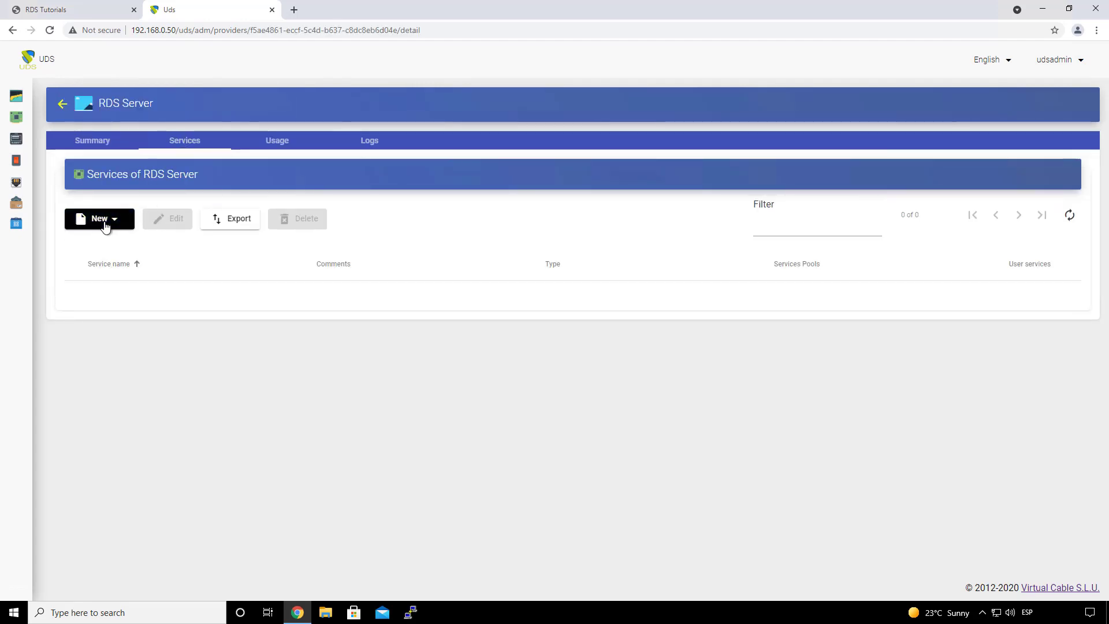
{"action": "left_click", "coordinate": [136, 245]}
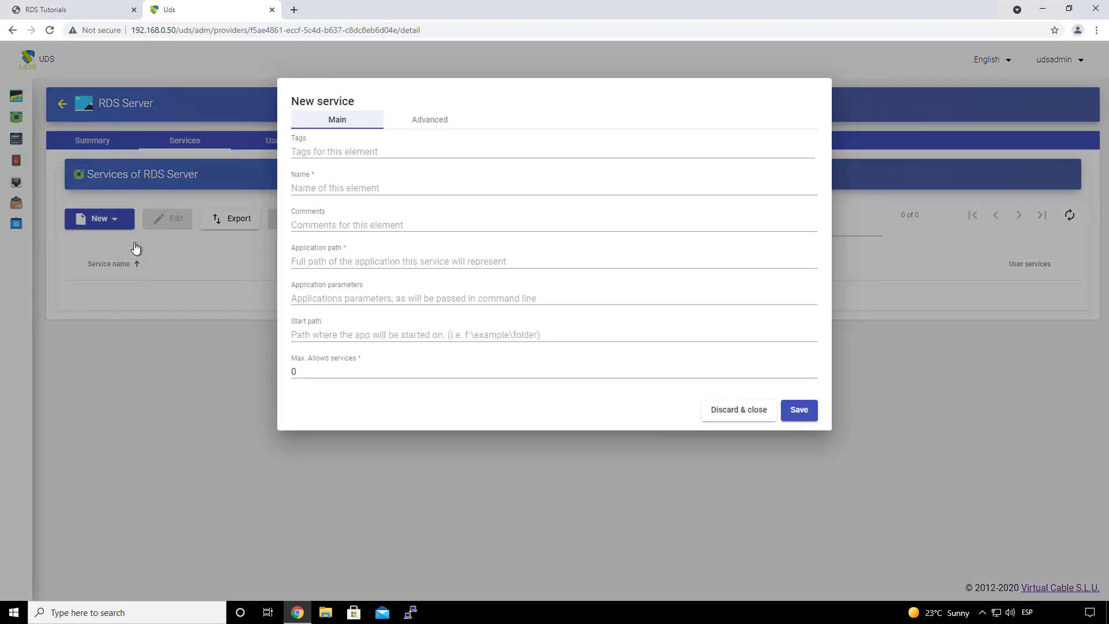
Step: Name the service Paint with application path C:/Windows/System32/mspaint.exe
{"action": "left_click", "coordinate": [346, 186]}
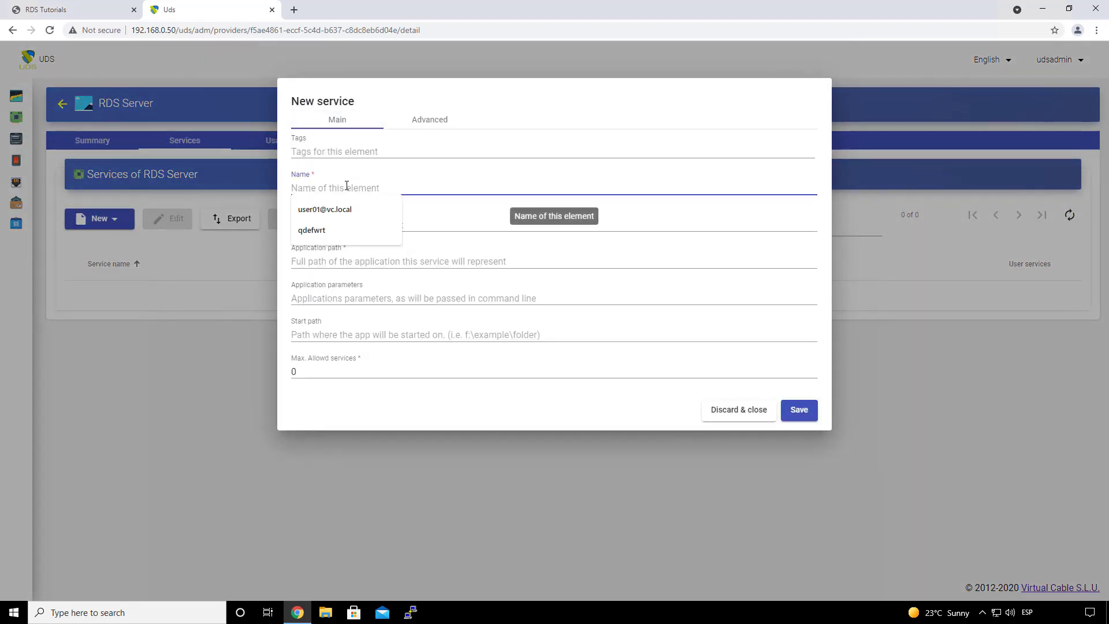
{"action": "type", "text": "Paint"}
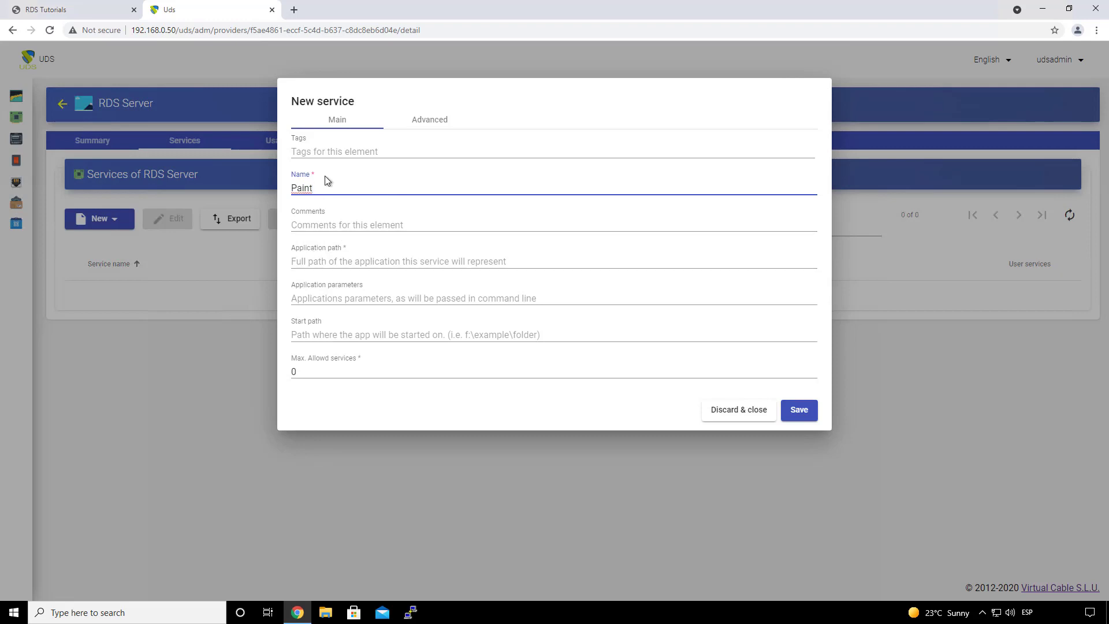
{"action": "double_click", "coordinate": [304, 188]}
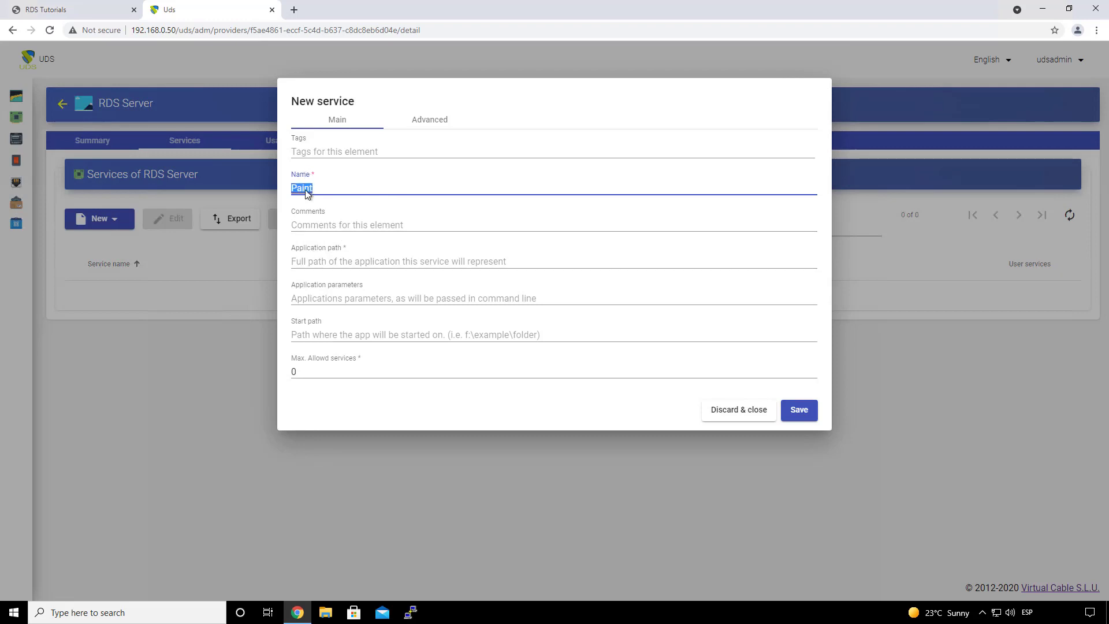
{"action": "left_click", "coordinate": [307, 263]}
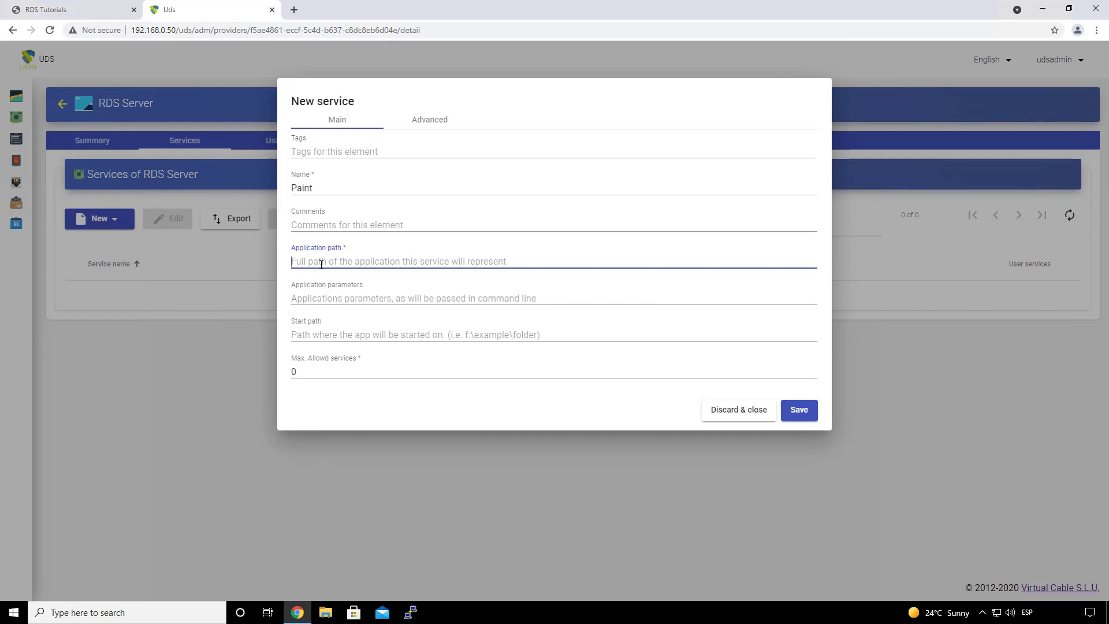
{"action": "key", "text": "super+v"}
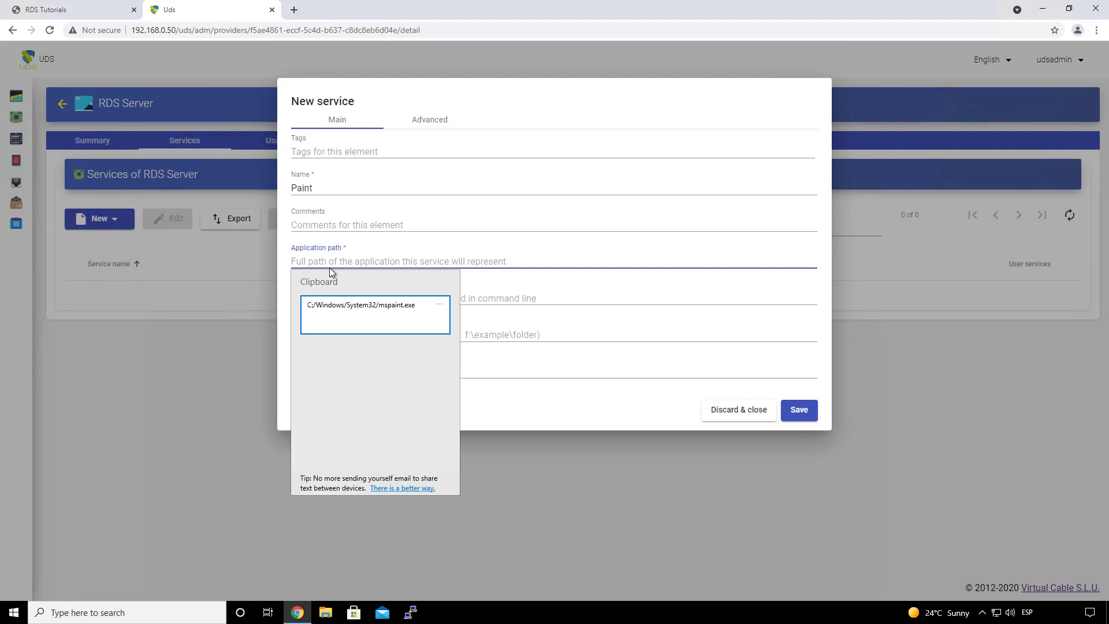
{"action": "left_click", "coordinate": [372, 314]}
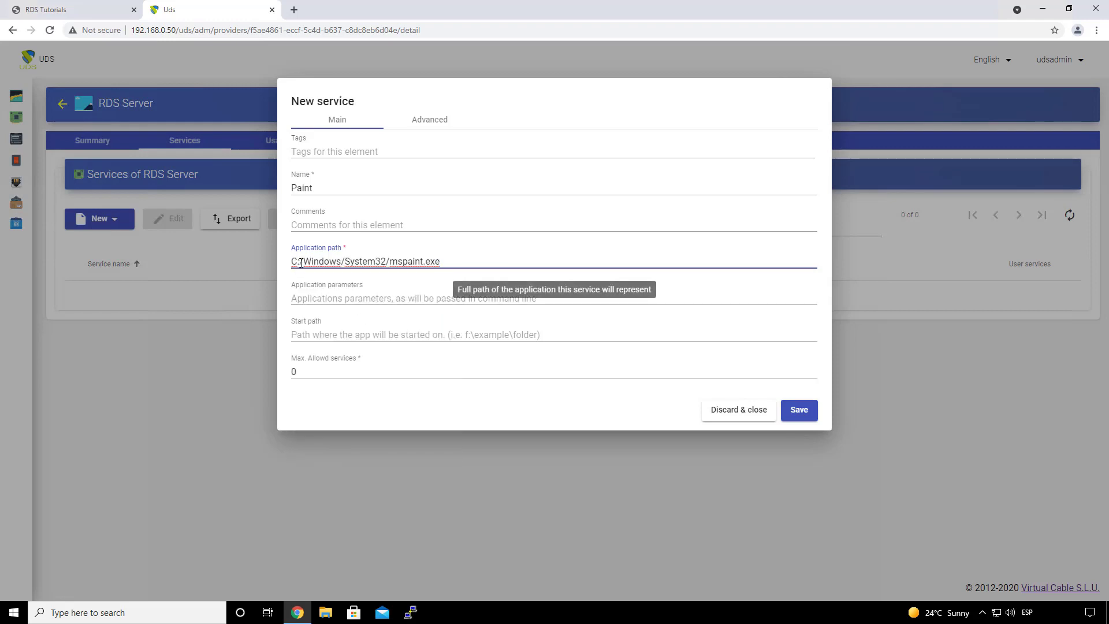
{"action": "left_click_drag", "start_coordinate": [302, 262], "coordinate": [282, 256]}
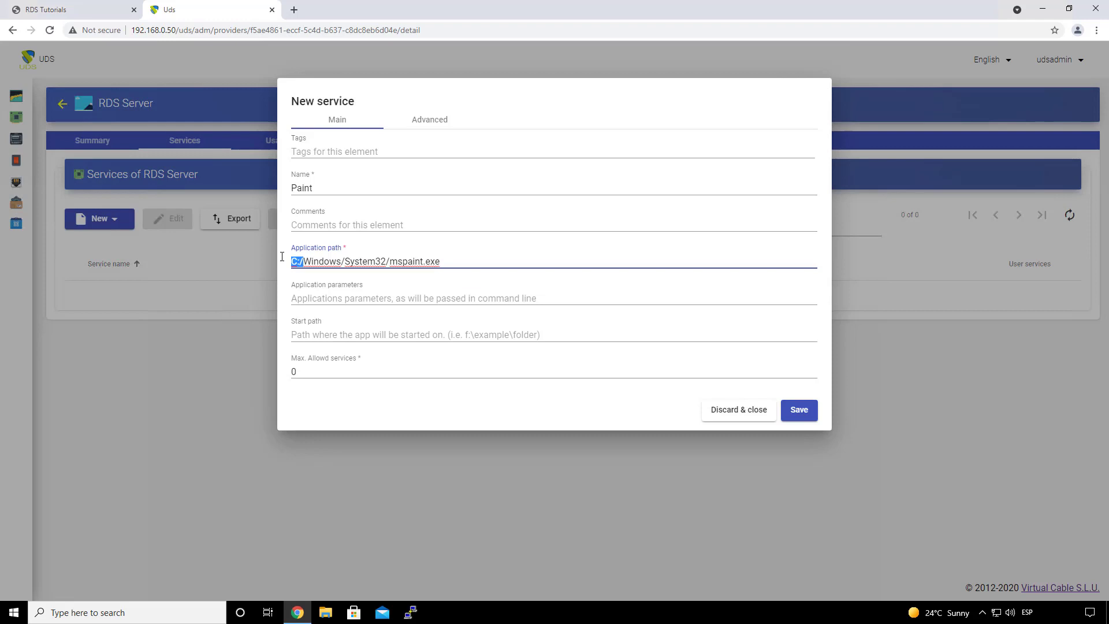
{"action": "left_click", "coordinate": [306, 273]}
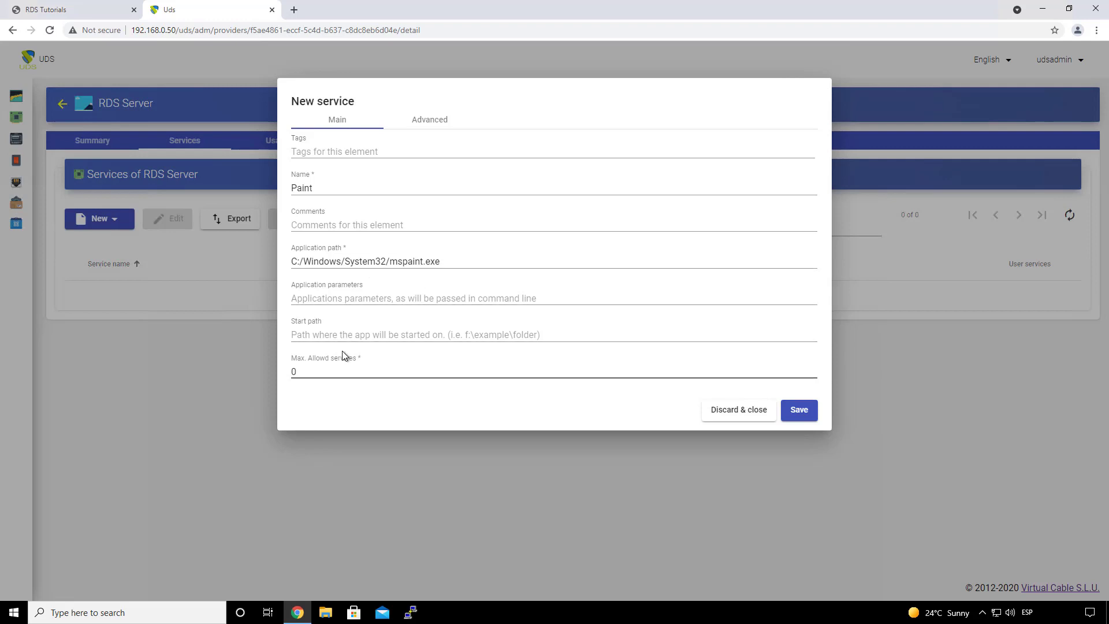
Step: Keep Max. Allowed services at 0 for no instance limit
{"action": "left_click", "coordinate": [327, 374]}
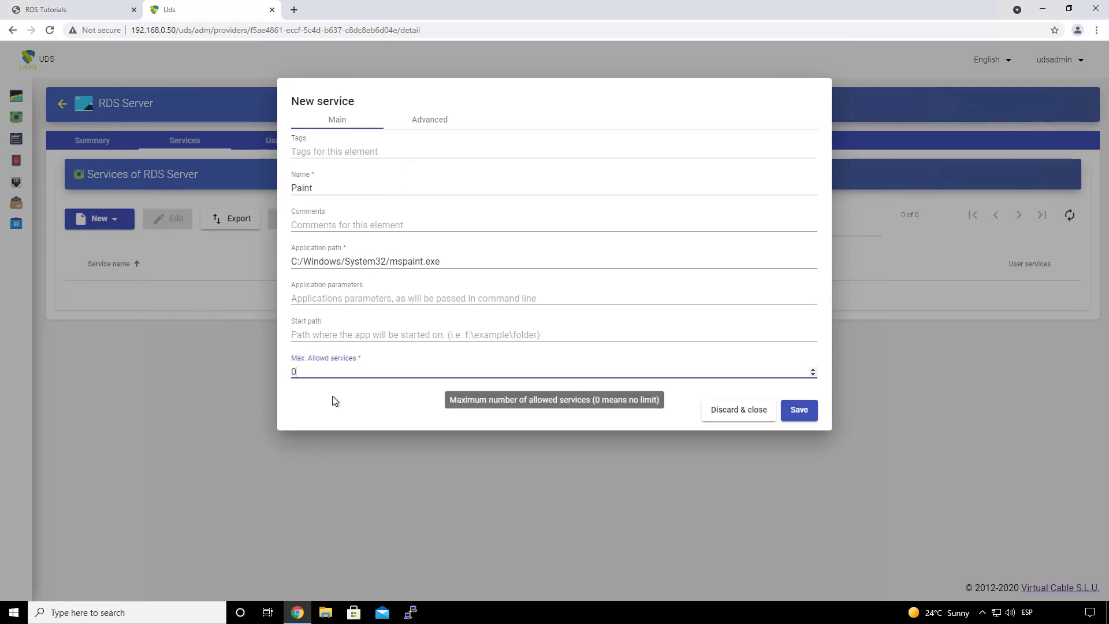
{"action": "left_click", "coordinate": [324, 372]}
{"action": "double_click", "coordinate": [312, 376]}
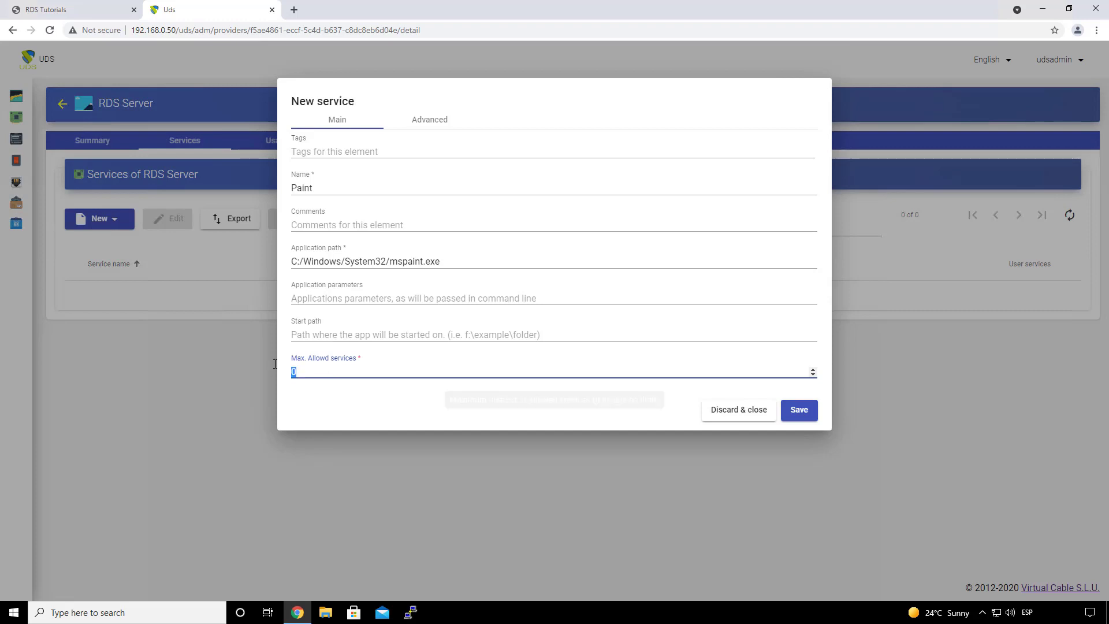
{"action": "left_click", "coordinate": [314, 377]}
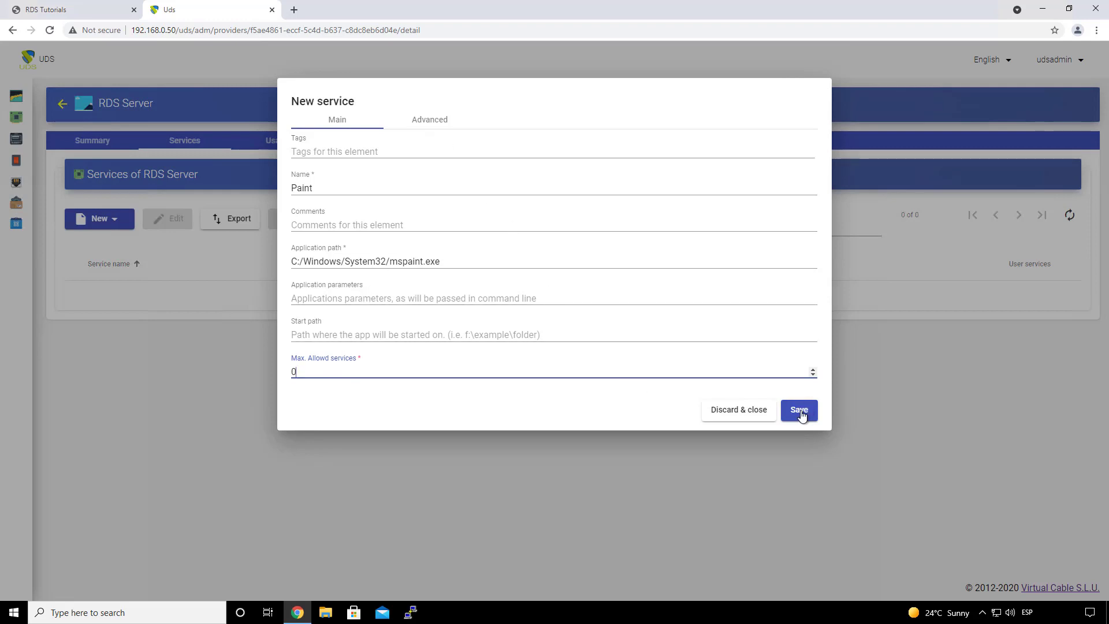
Step: Leave Wait spawned processes at No on the Advanced tab and save the Paint service
{"action": "left_click", "coordinate": [436, 121]}
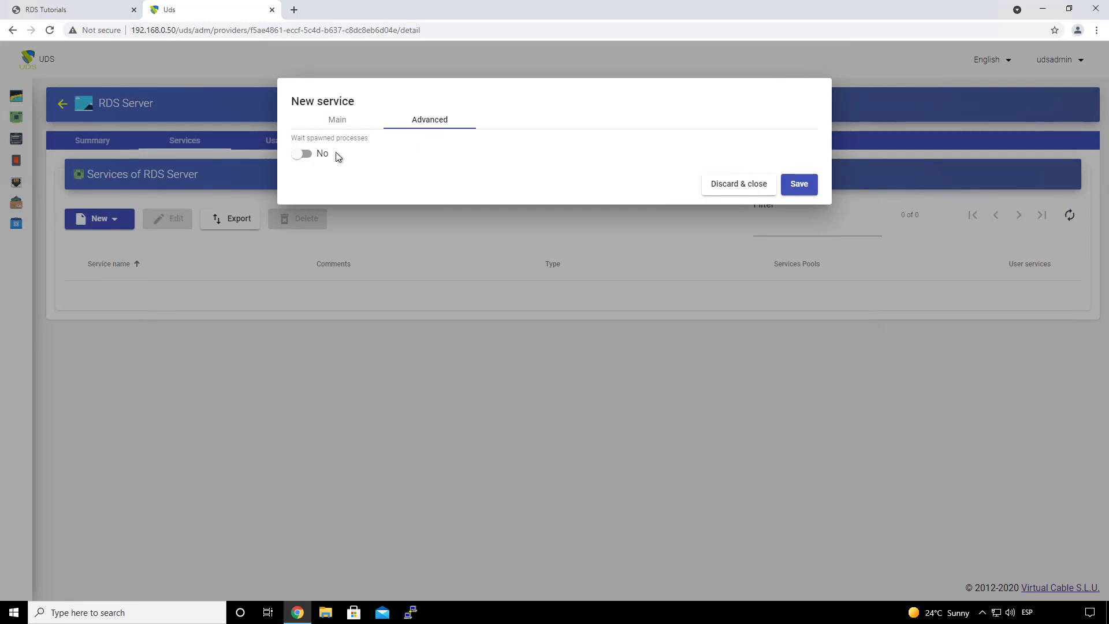
{"action": "mouse_move", "coordinate": [336, 155]}
{"action": "left_click", "coordinate": [801, 185]}
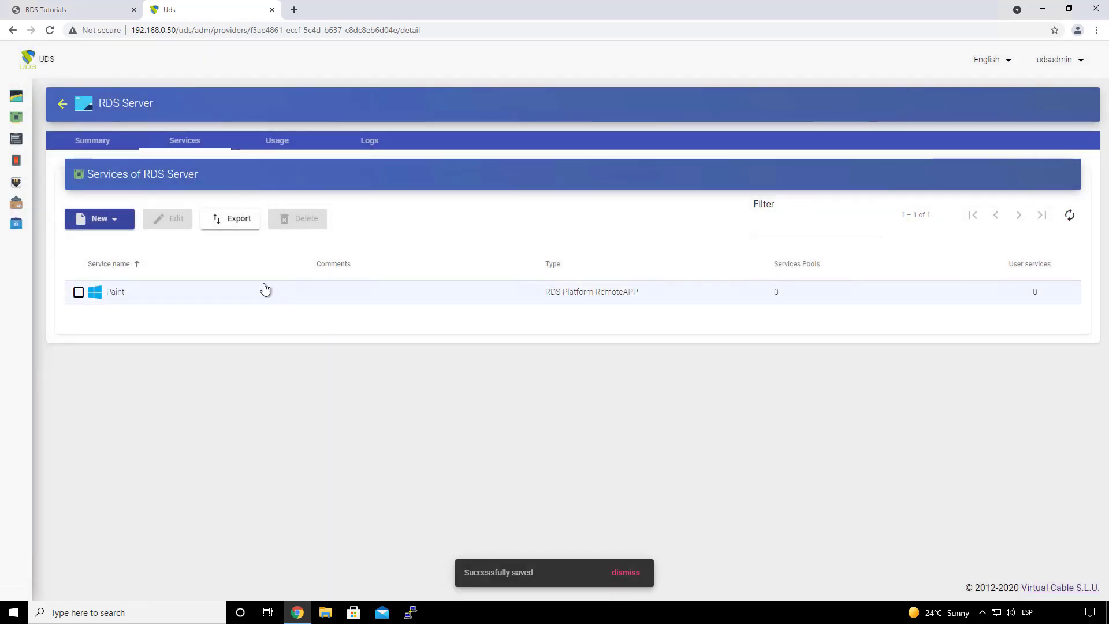
Step: Open Authenticators, select the Active Directory authenticator and choose Edit
{"action": "mouse_move", "coordinate": [24, 142]}
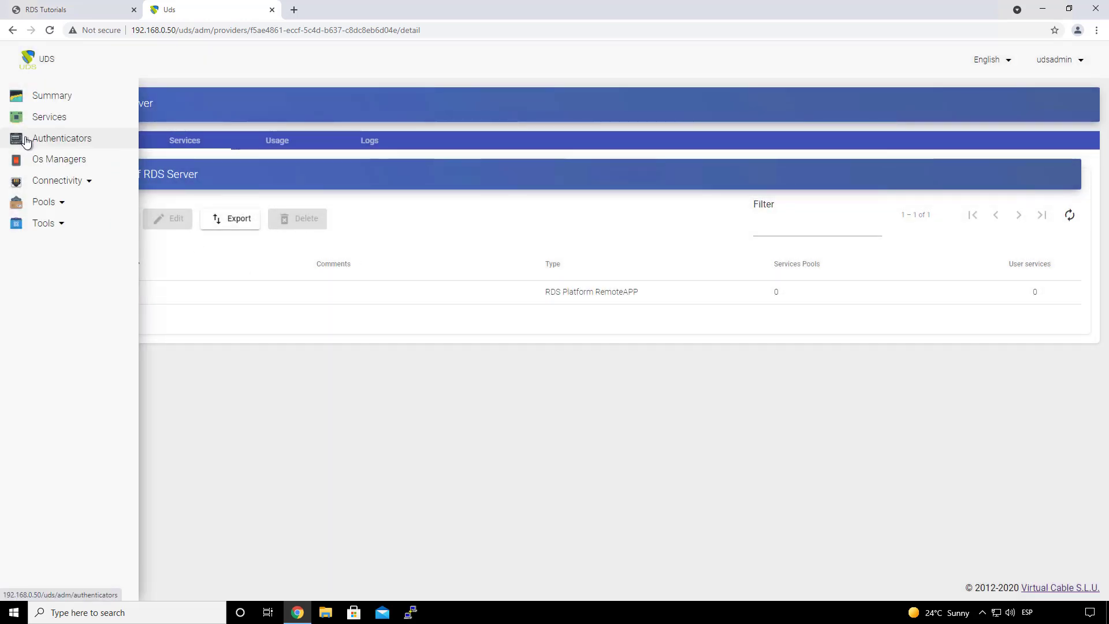
{"action": "left_click", "coordinate": [31, 140]}
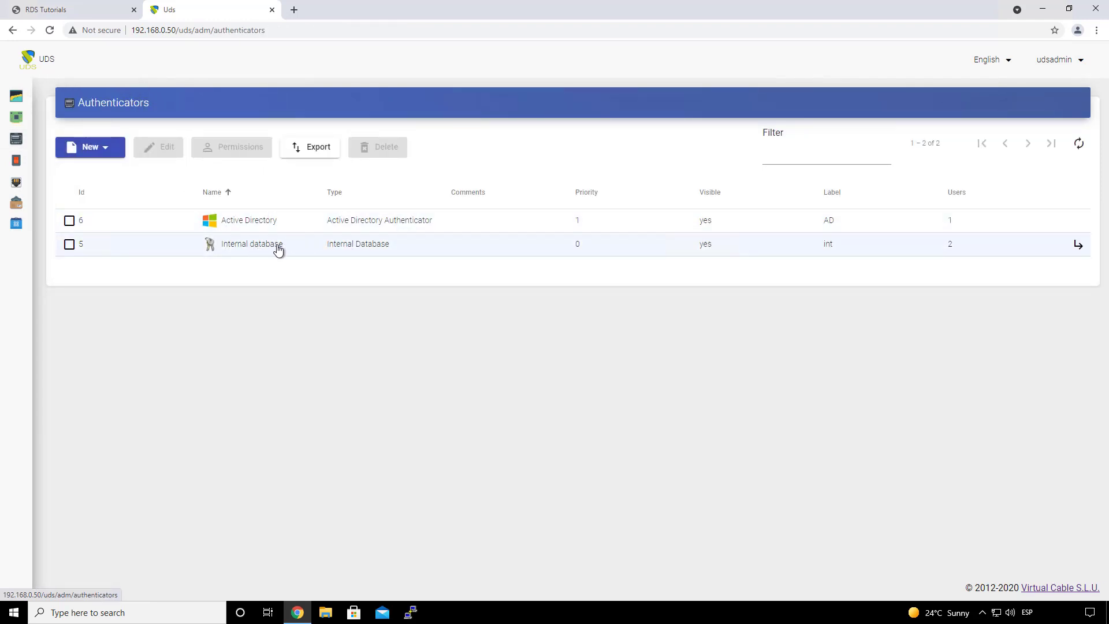
{"action": "left_click", "coordinate": [252, 226]}
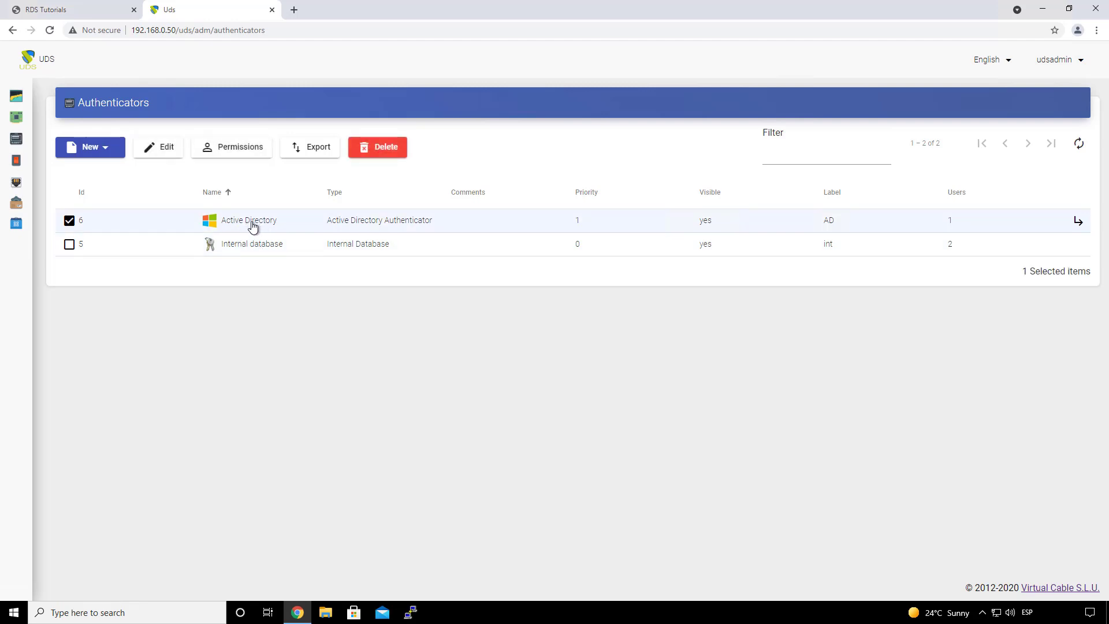
{"action": "left_click", "coordinate": [143, 148]}
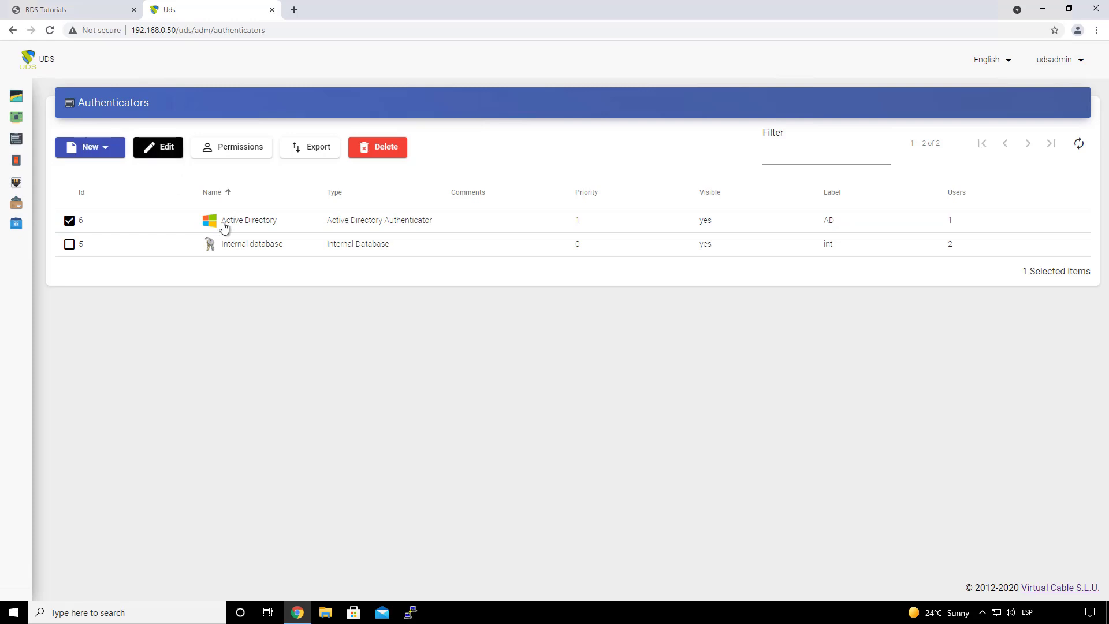
Step: Check the Active Directory authenticator's name and host 192.168.0.4 on the Main tab
{"action": "left_click", "coordinate": [167, 151]}
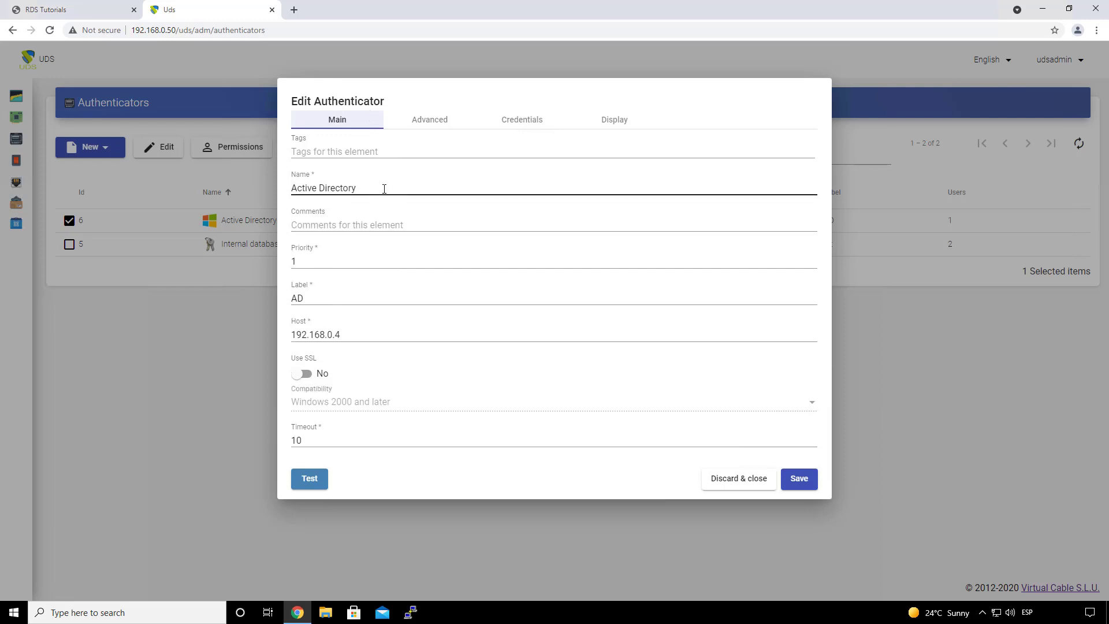
{"action": "left_click_drag", "start_coordinate": [385, 188], "coordinate": [287, 196]}
{"action": "left_click", "coordinate": [287, 196]}
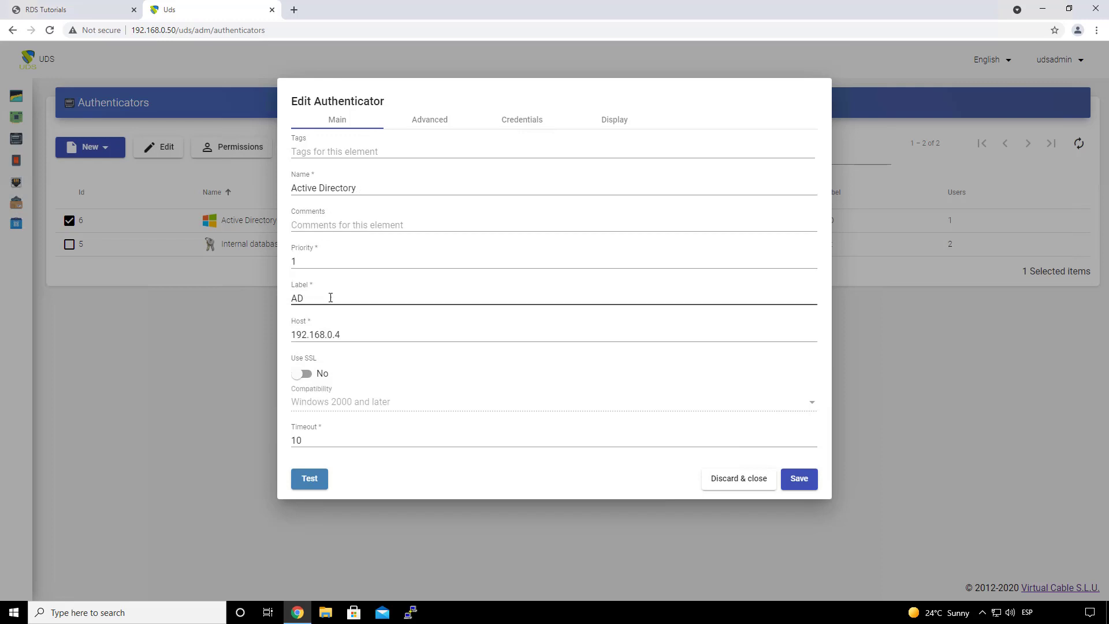
{"action": "left_click", "coordinate": [370, 336]}
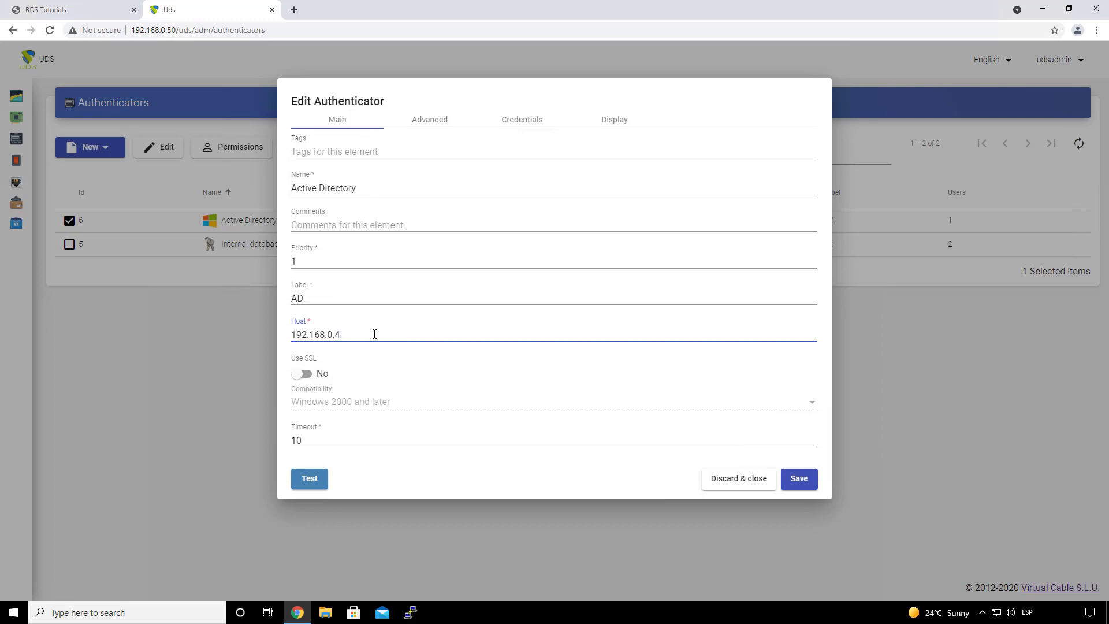
Step: Review the Advanced, Credentials and Display settings, then save the authenticator
{"action": "left_click", "coordinate": [431, 123]}
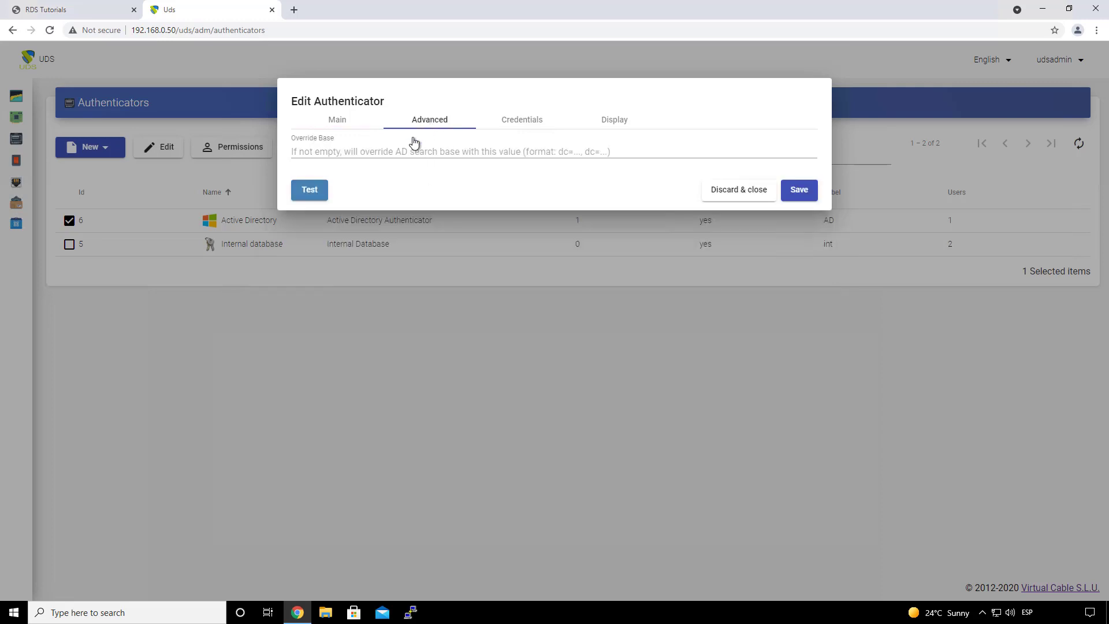
{"action": "left_click", "coordinate": [520, 123]}
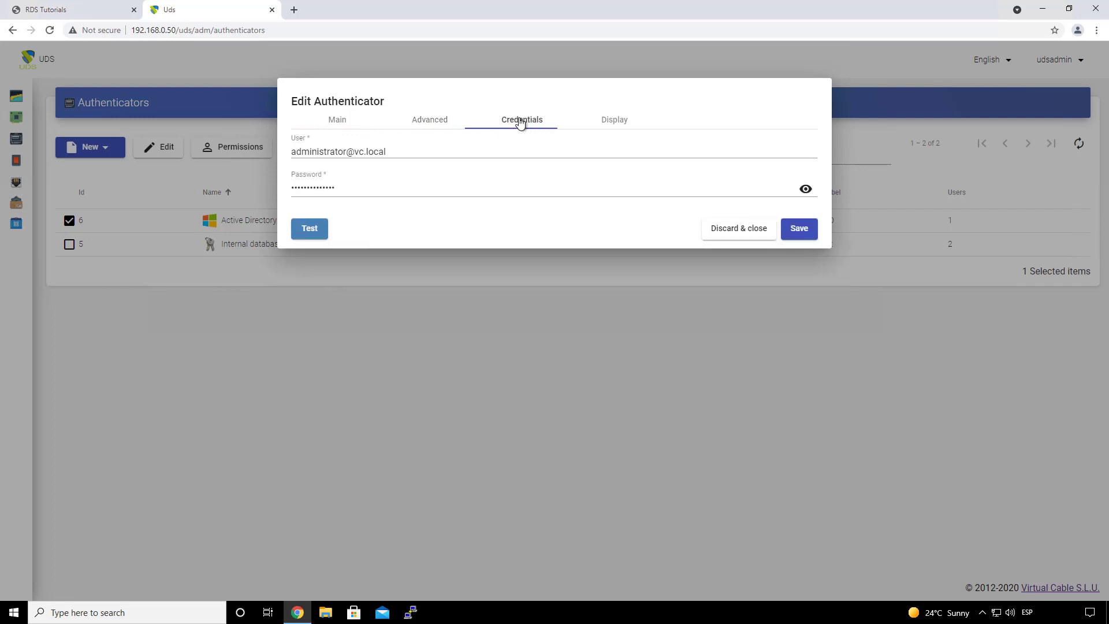
{"action": "left_click", "coordinate": [407, 154]}
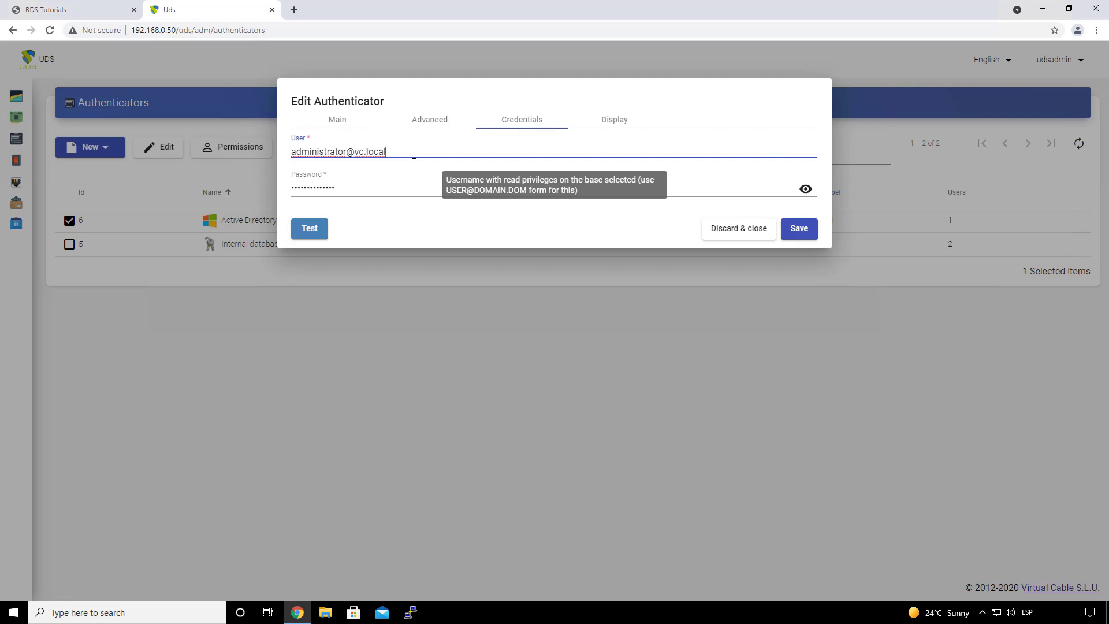
{"action": "left_click", "coordinate": [374, 188]}
{"action": "left_click", "coordinate": [336, 153]}
{"action": "left_click", "coordinate": [608, 124]}
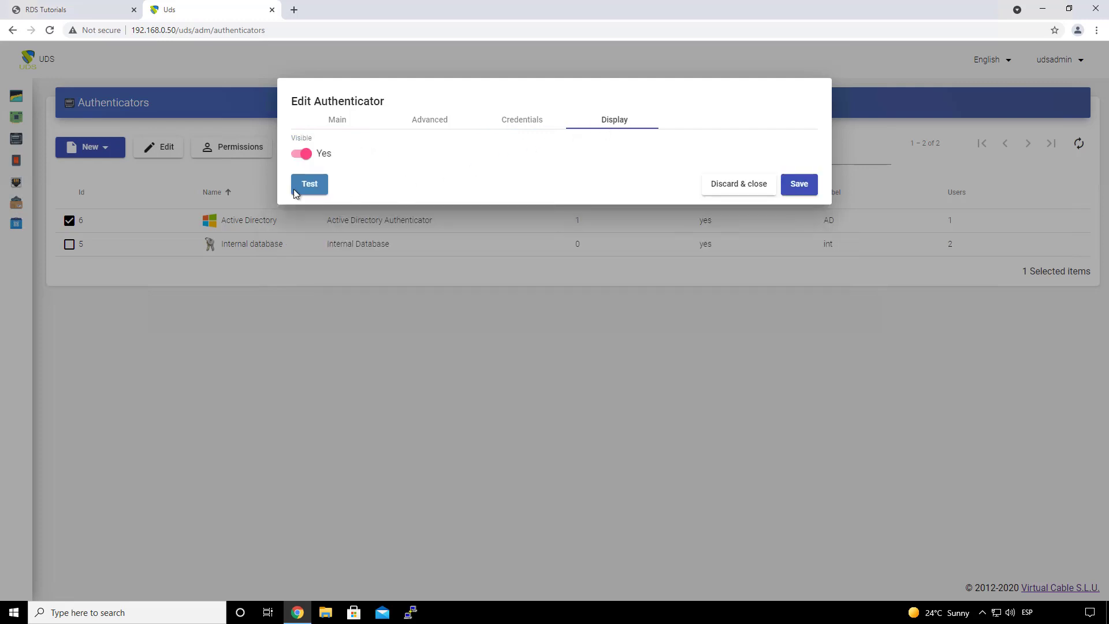
{"action": "left_click", "coordinate": [802, 185]}
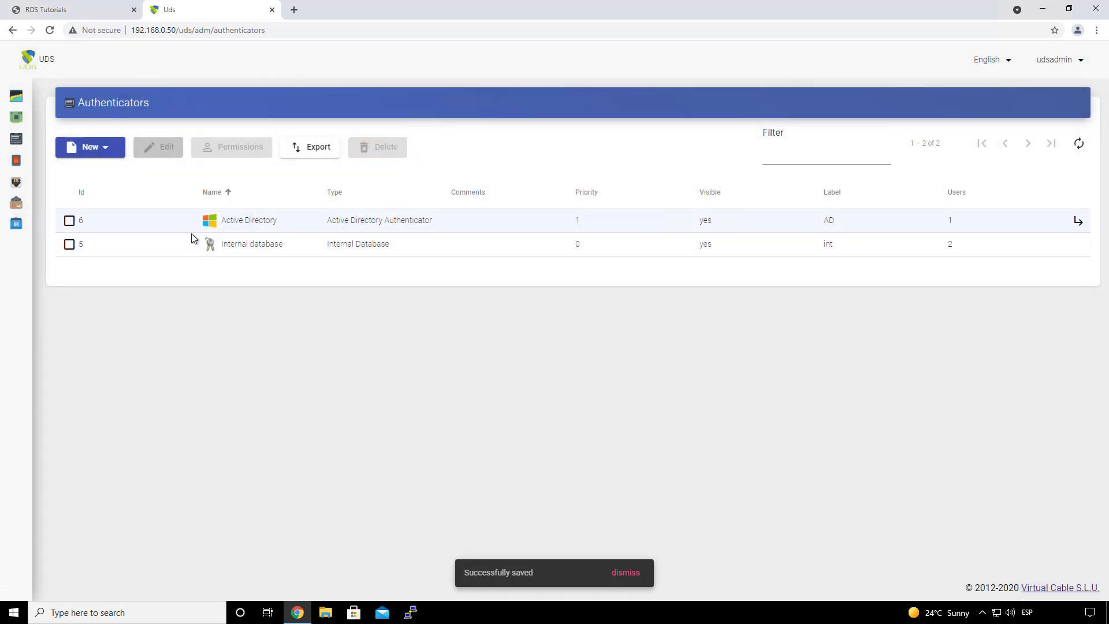
{"action": "mouse_move", "coordinate": [15, 156]}
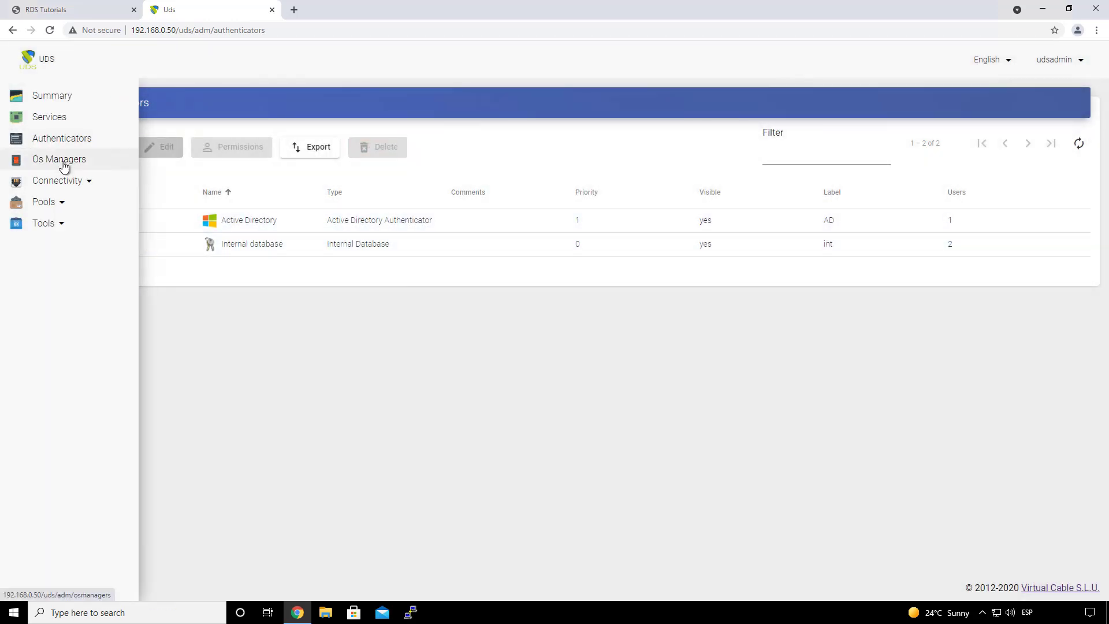
Step: Add a new RDS OS Manager called 'RDS OS Manager', keeping max session time at 24 hours
{"action": "left_click", "coordinate": [71, 165]}
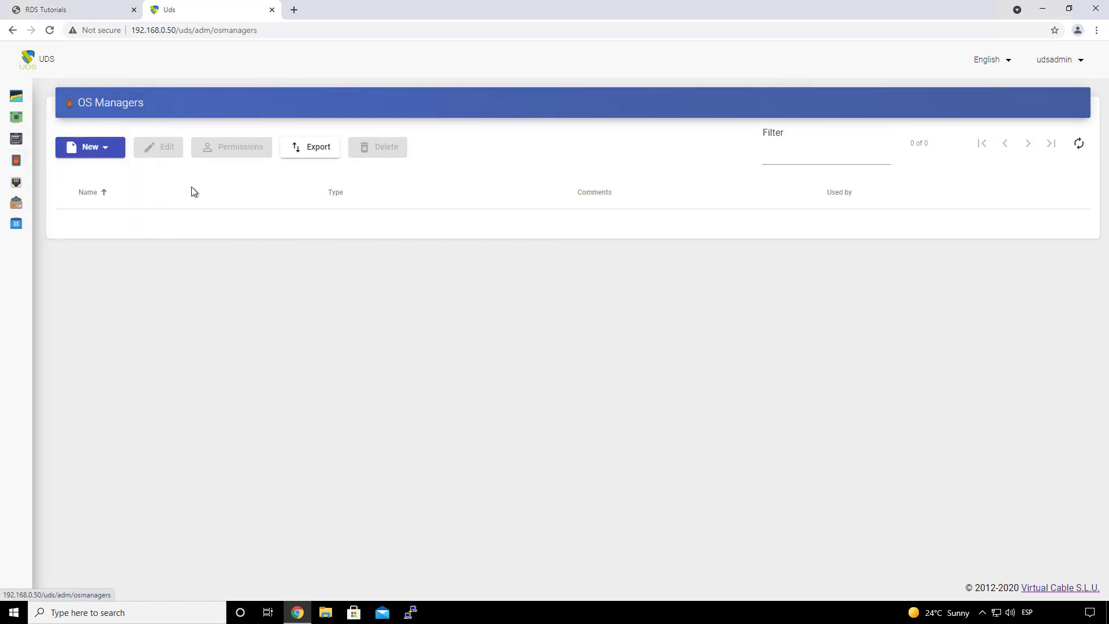
{"action": "left_click", "coordinate": [96, 152]}
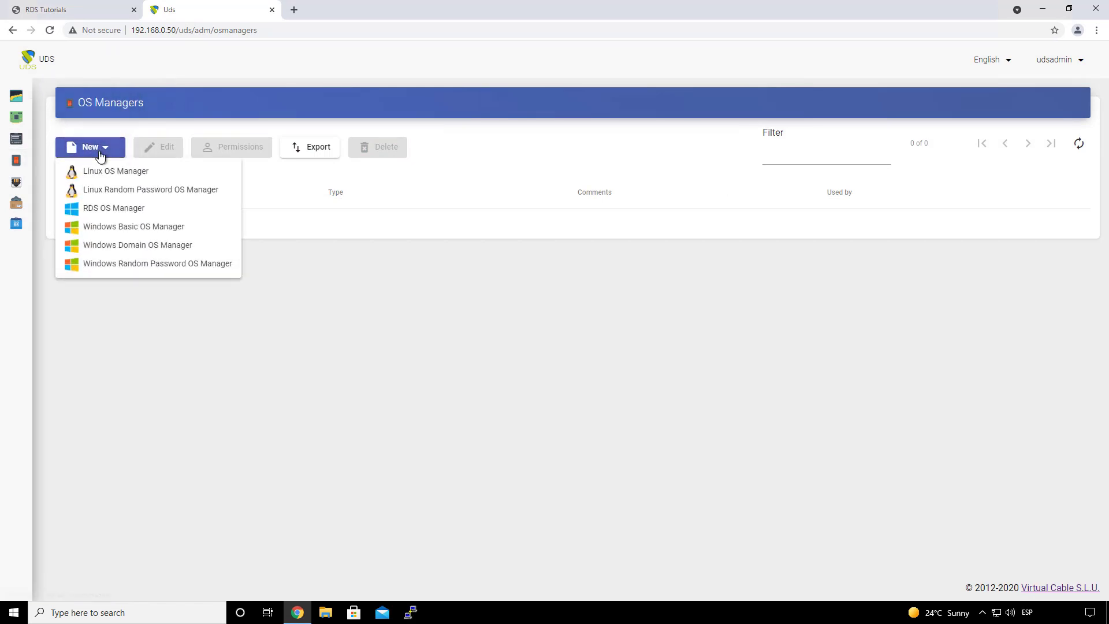
{"action": "left_click", "coordinate": [149, 211]}
{"action": "left_click", "coordinate": [318, 166]}
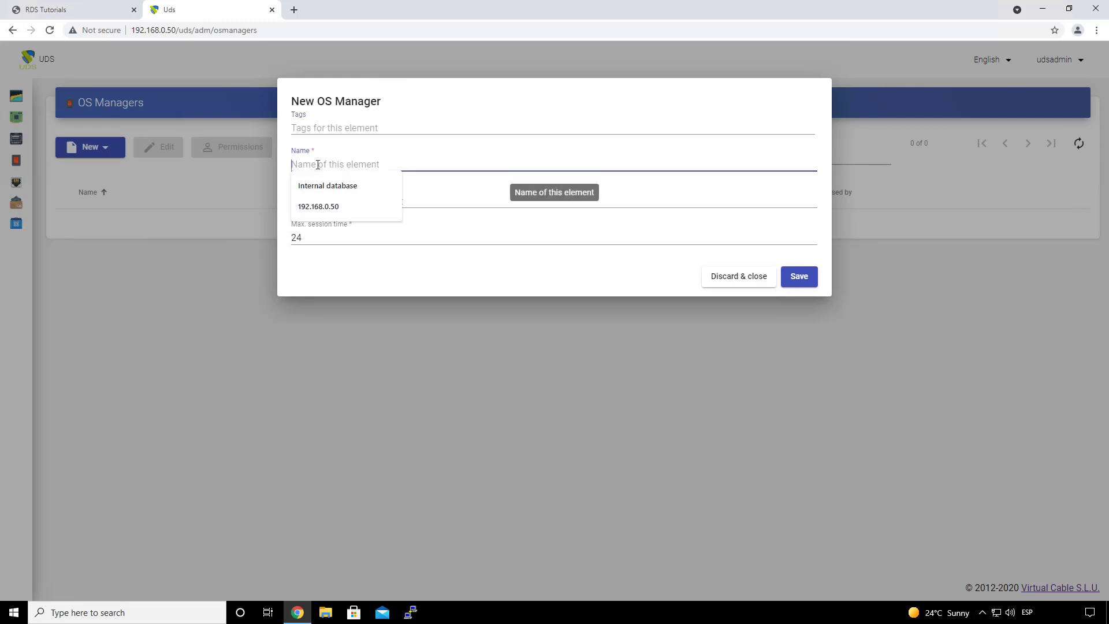
{"action": "type", "text": "RDS "}
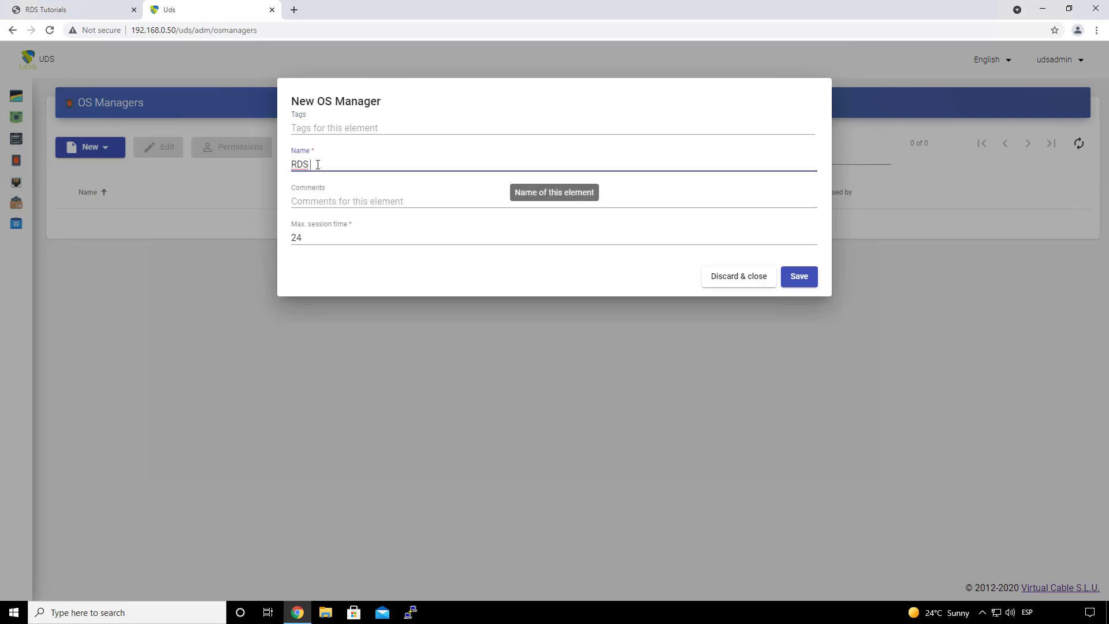
{"action": "type", "text": "OS Manager"}
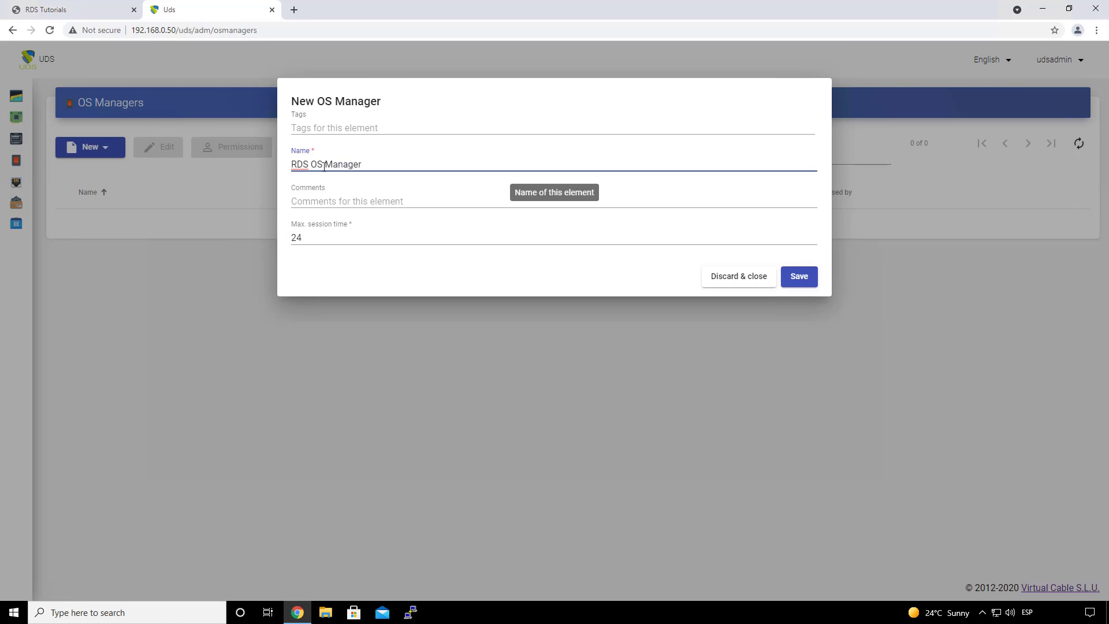
{"action": "left_click", "coordinate": [335, 241]}
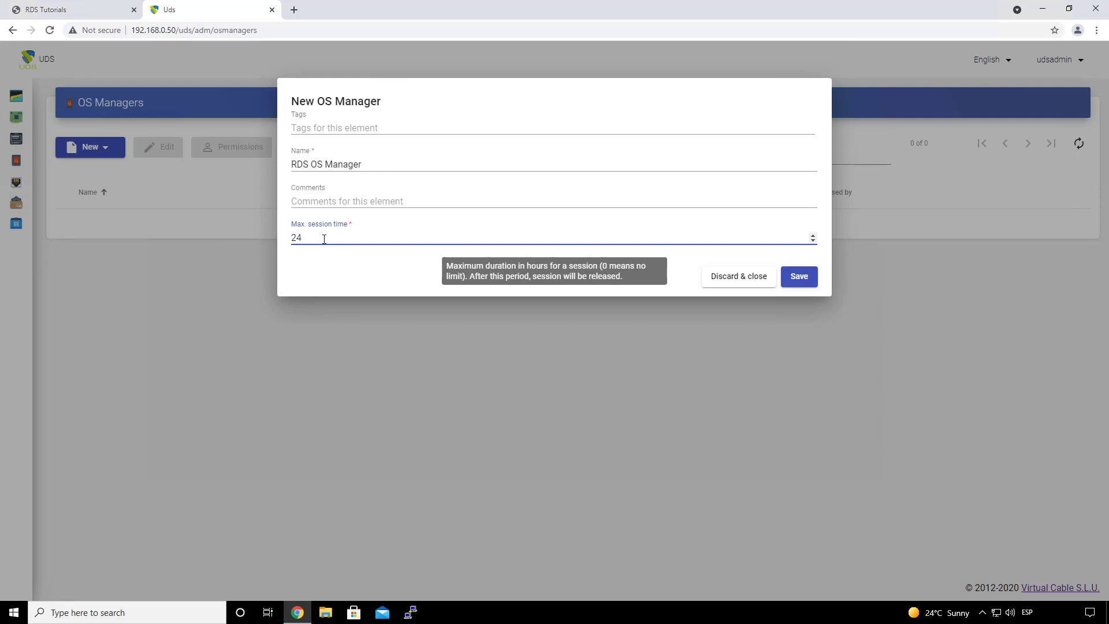
{"action": "left_click", "coordinate": [330, 254]}
{"action": "double_click", "coordinate": [321, 238]}
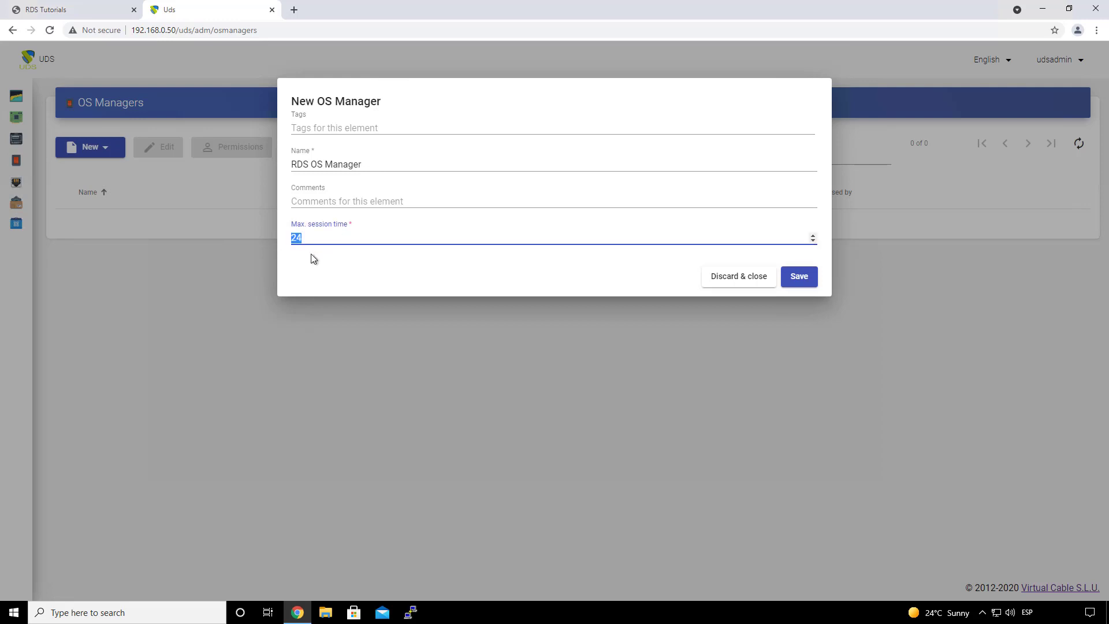
{"action": "left_click", "coordinate": [311, 254]}
{"action": "left_click", "coordinate": [807, 281]}
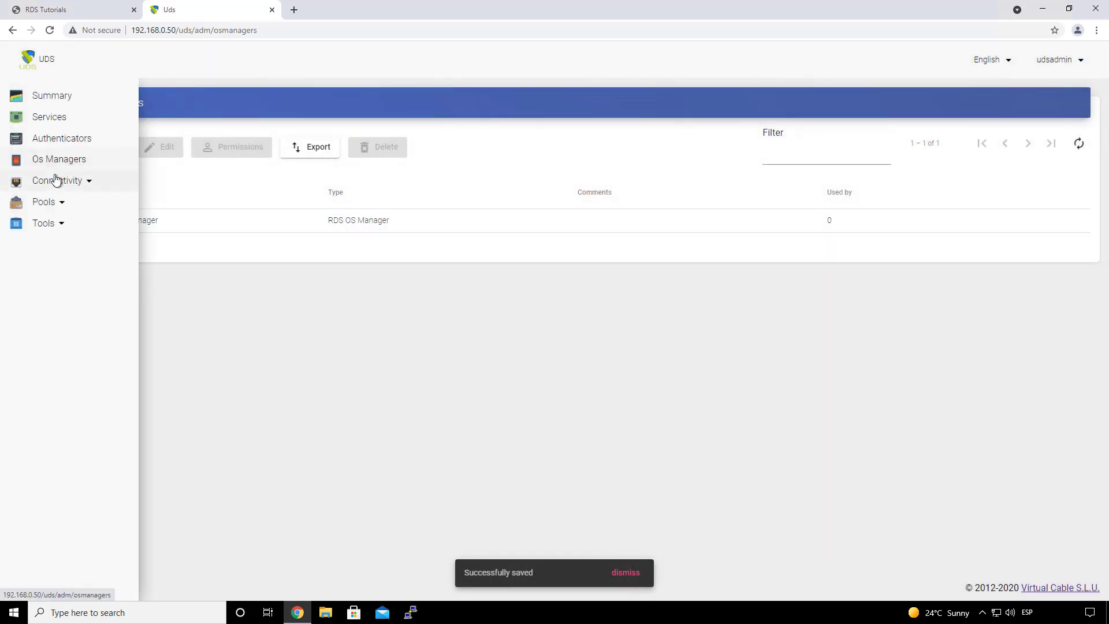
Step: Start a direct RDS for vApps transport named 'RDS Direct' at priority 1 and view its credentials
{"action": "left_click", "coordinate": [55, 180]}
{"action": "left_click", "coordinate": [57, 202]}
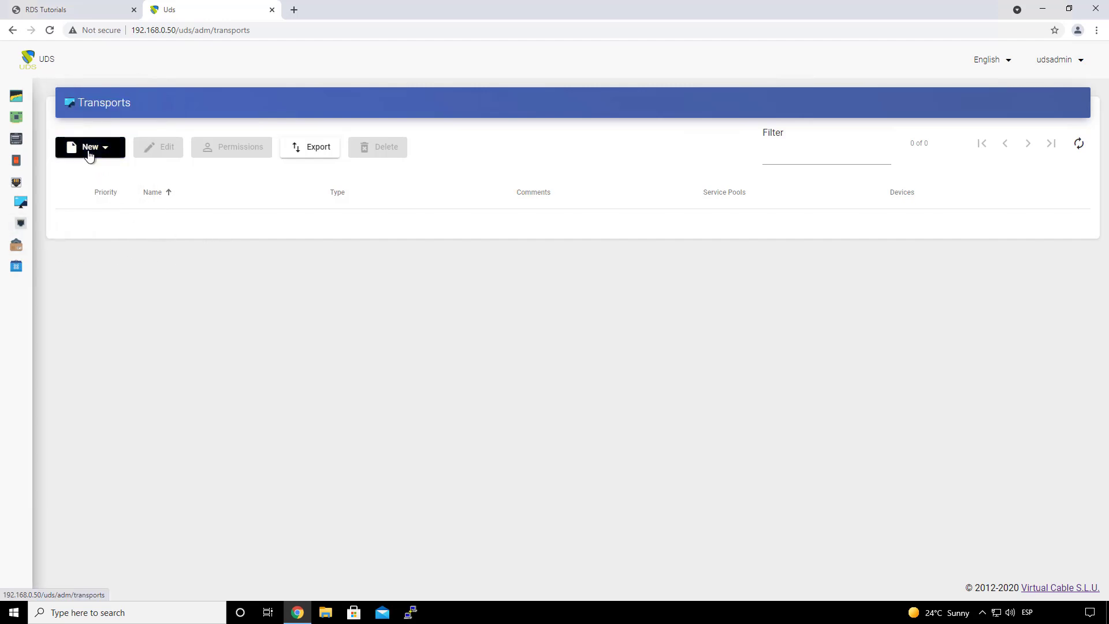
{"action": "left_click", "coordinate": [89, 153]}
{"action": "mouse_move", "coordinate": [103, 172]}
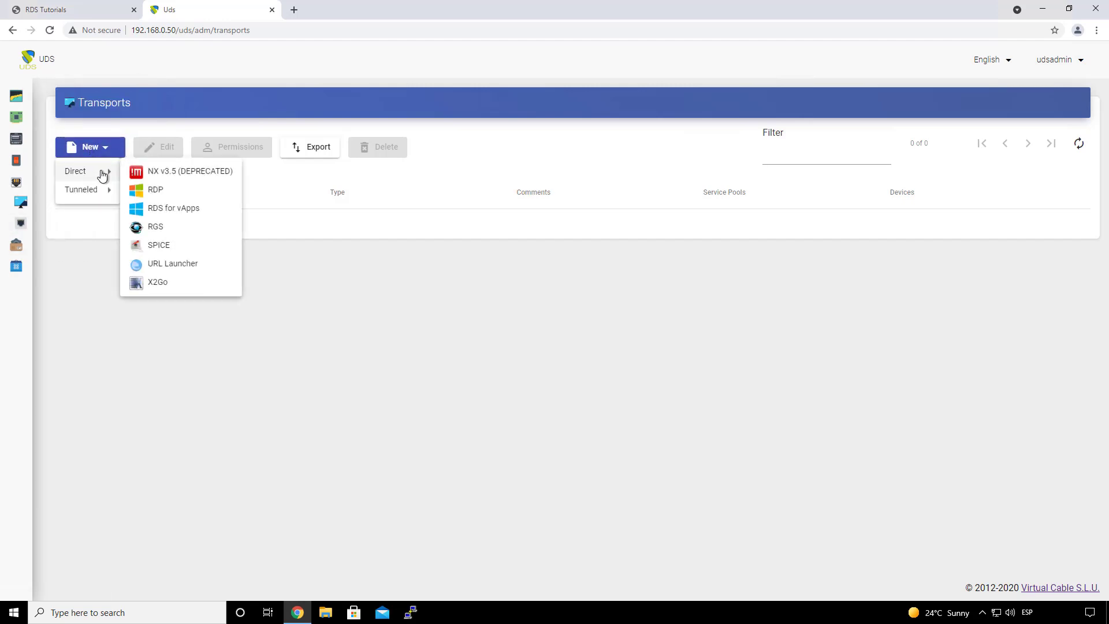
{"action": "left_click", "coordinate": [178, 209]}
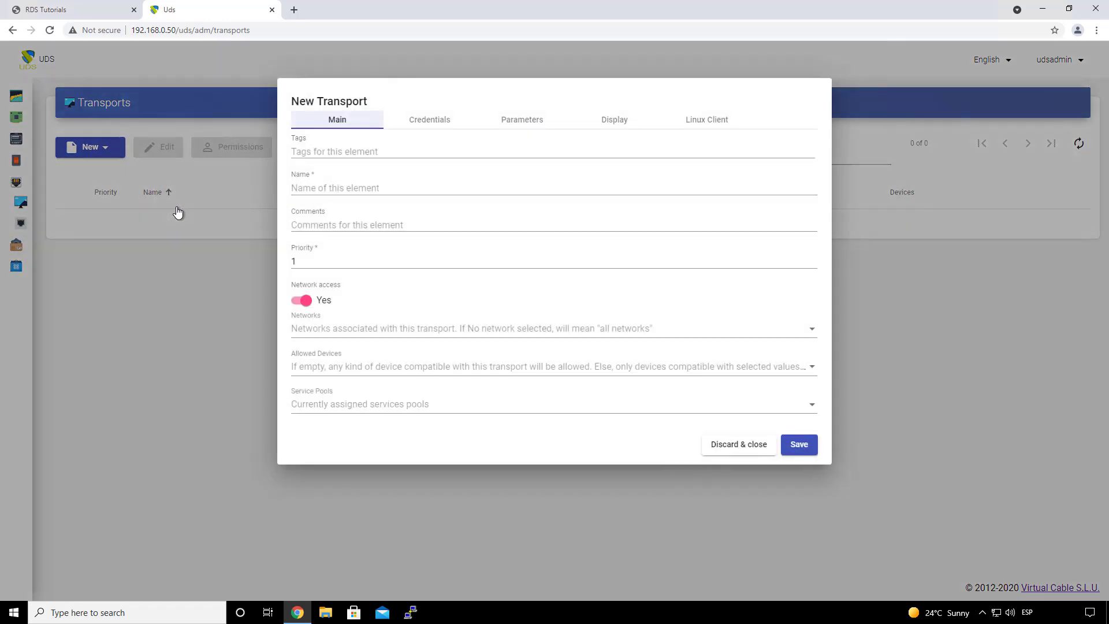
{"action": "left_click", "coordinate": [311, 186]}
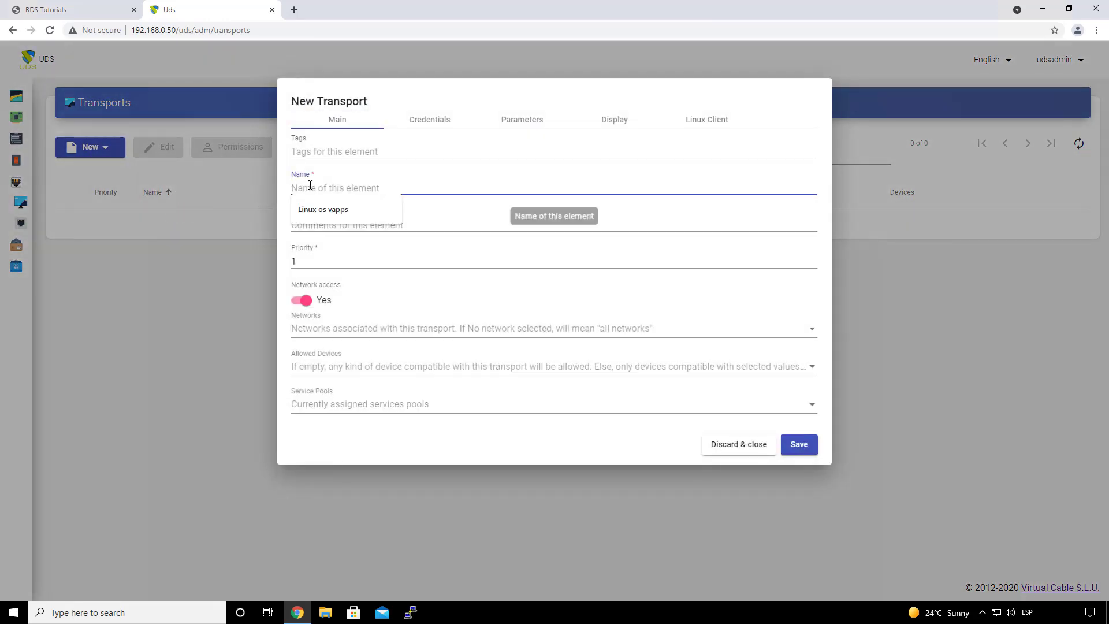
{"action": "type", "text": "RDS-Direct"}
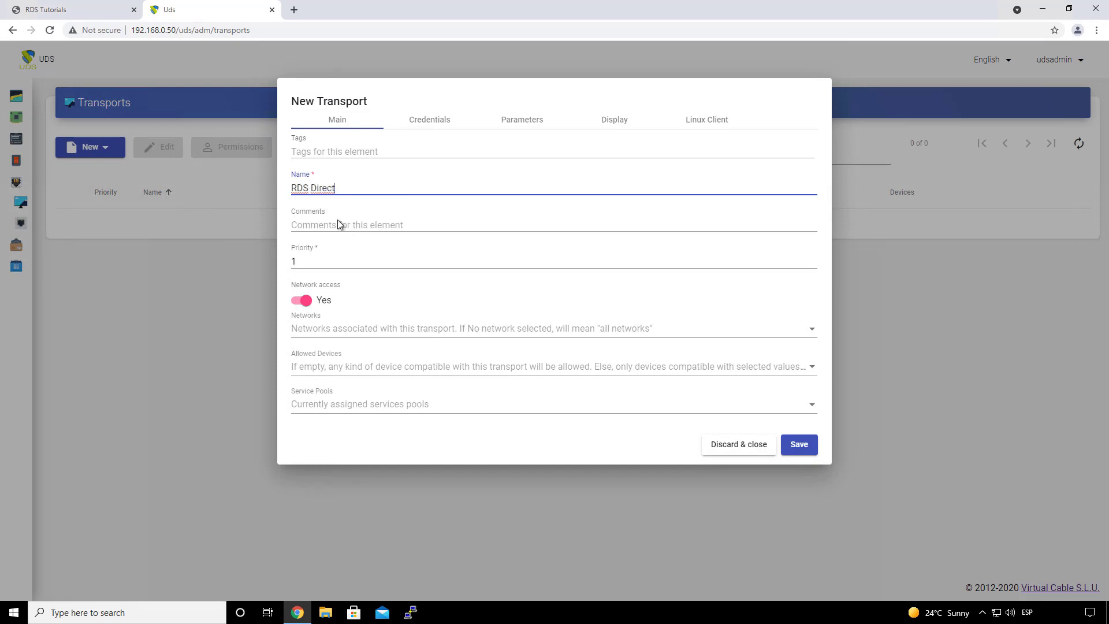
{"action": "left_click", "coordinate": [339, 263]}
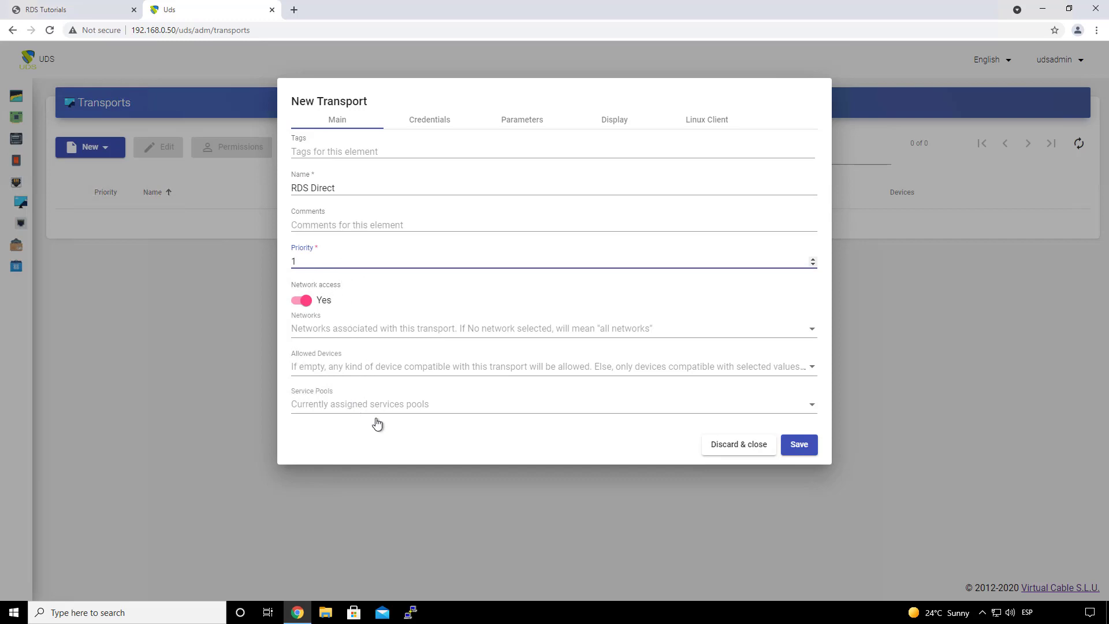
{"action": "left_click", "coordinate": [430, 119]}
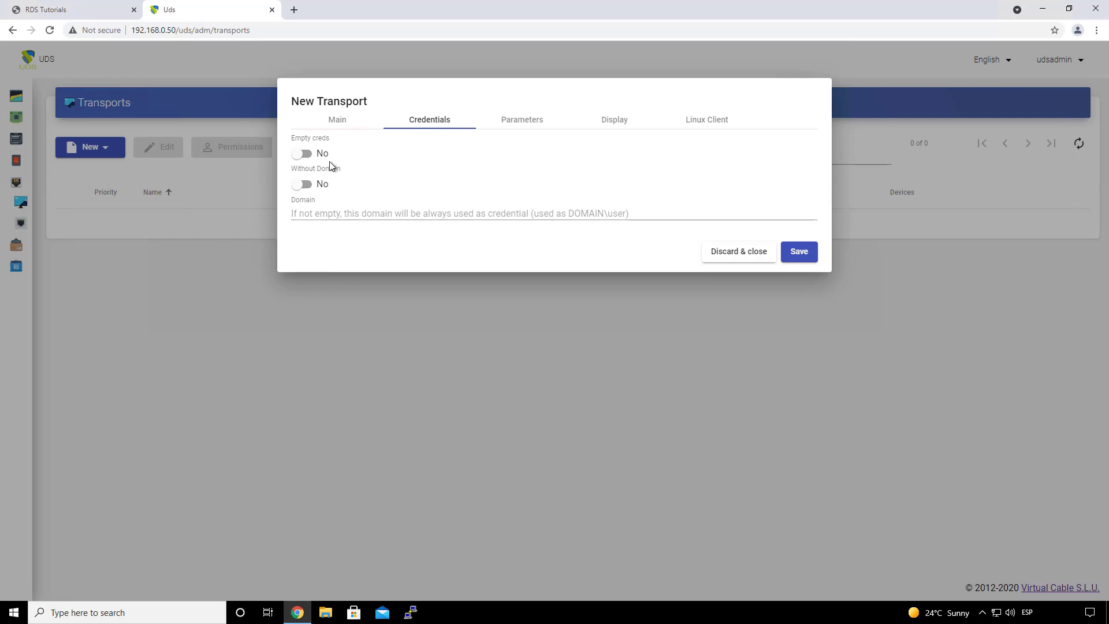
Step: Review Parameters, Display and Linux Client settings, keep 24-bit colour depth, and save RDS Direct
{"action": "mouse_move", "coordinate": [330, 162]}
{"action": "left_click", "coordinate": [518, 124]}
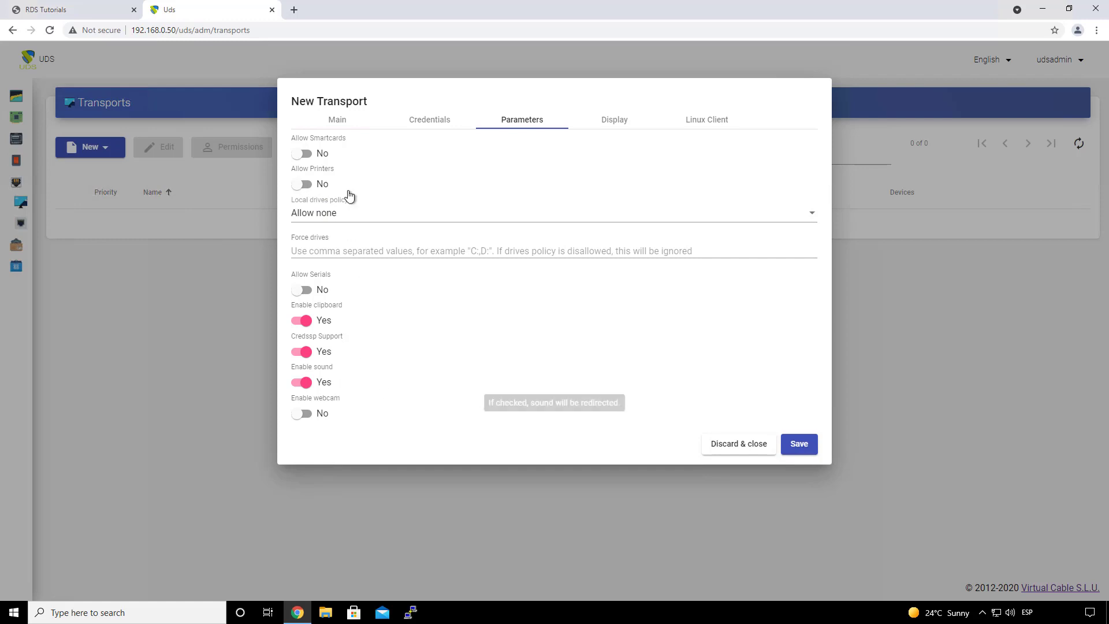
{"action": "left_click", "coordinate": [617, 122]}
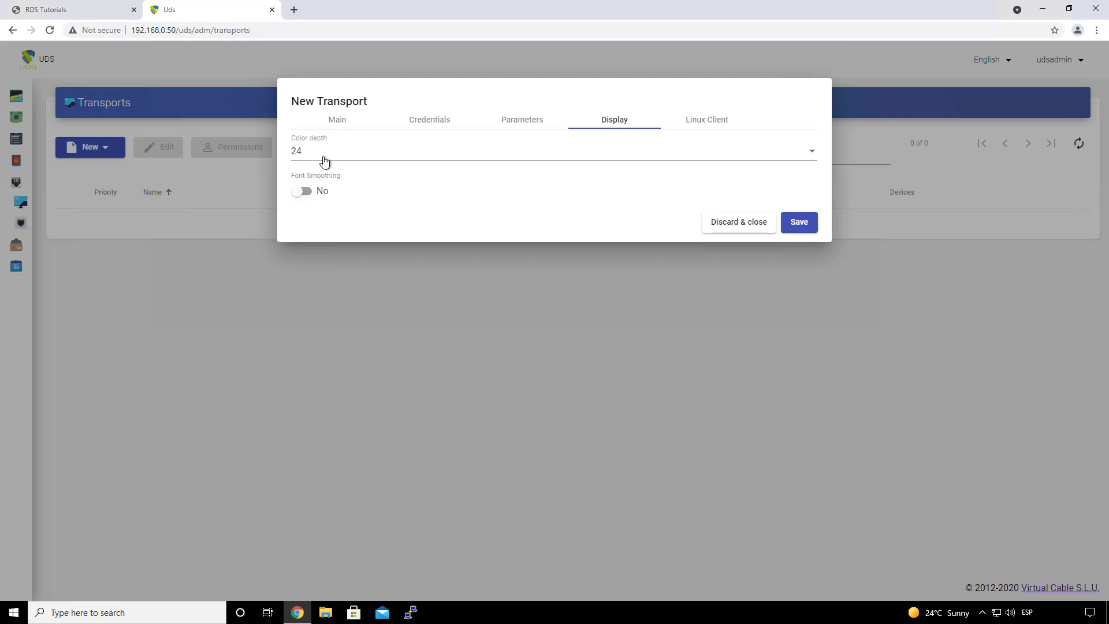
{"action": "left_click", "coordinate": [332, 153]}
{"action": "left_click", "coordinate": [366, 206]}
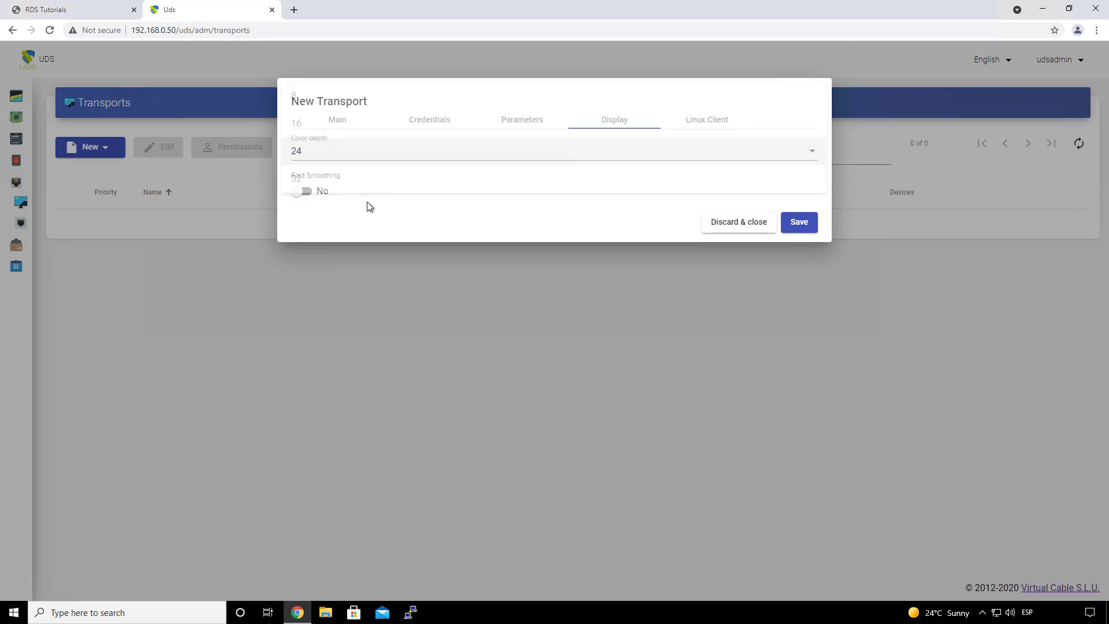
{"action": "left_click", "coordinate": [715, 123]}
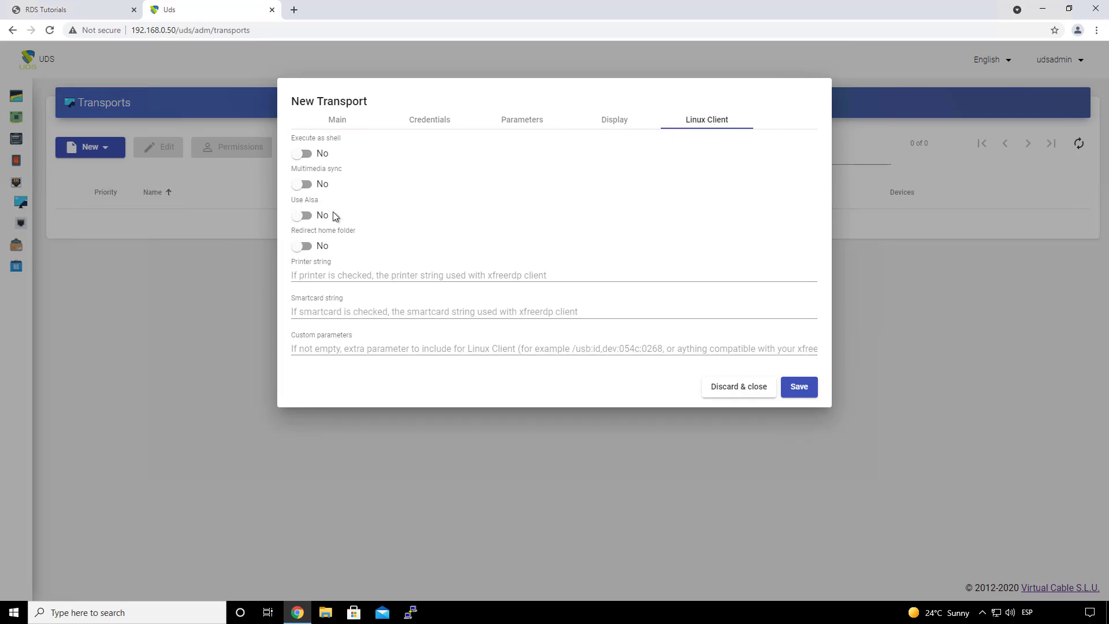
{"action": "left_click", "coordinate": [800, 389]}
Step: Start a tunneled RDS for vApps transport named 'RDS Tunnel' with priority 2 and show its tunnel settings
{"action": "left_click", "coordinate": [89, 149]}
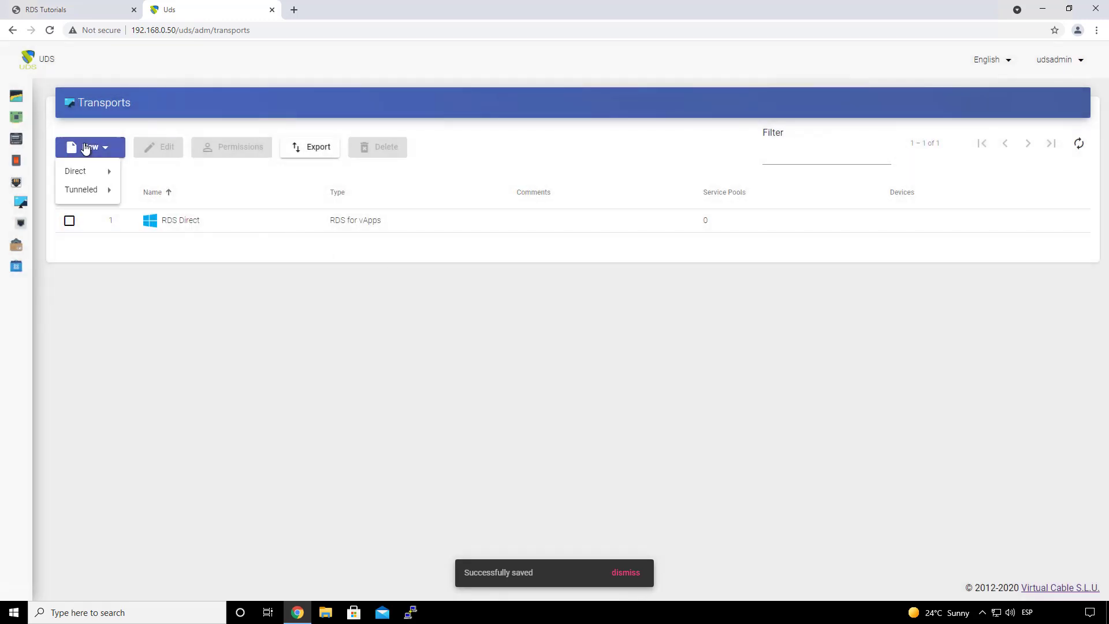
{"action": "mouse_move", "coordinate": [94, 191]}
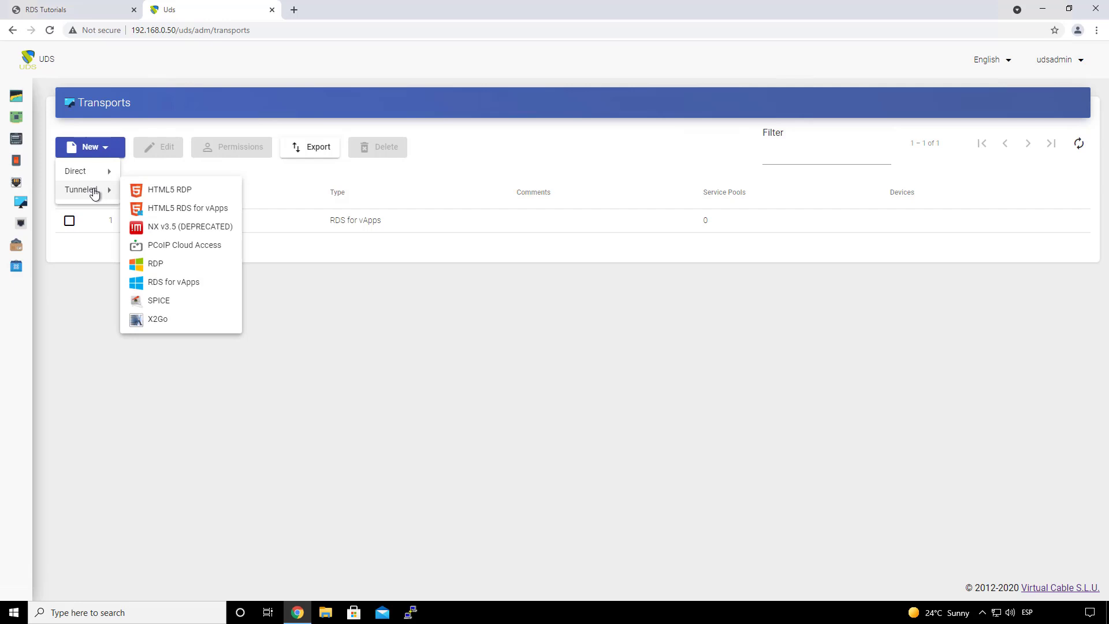
{"action": "left_click", "coordinate": [175, 288]}
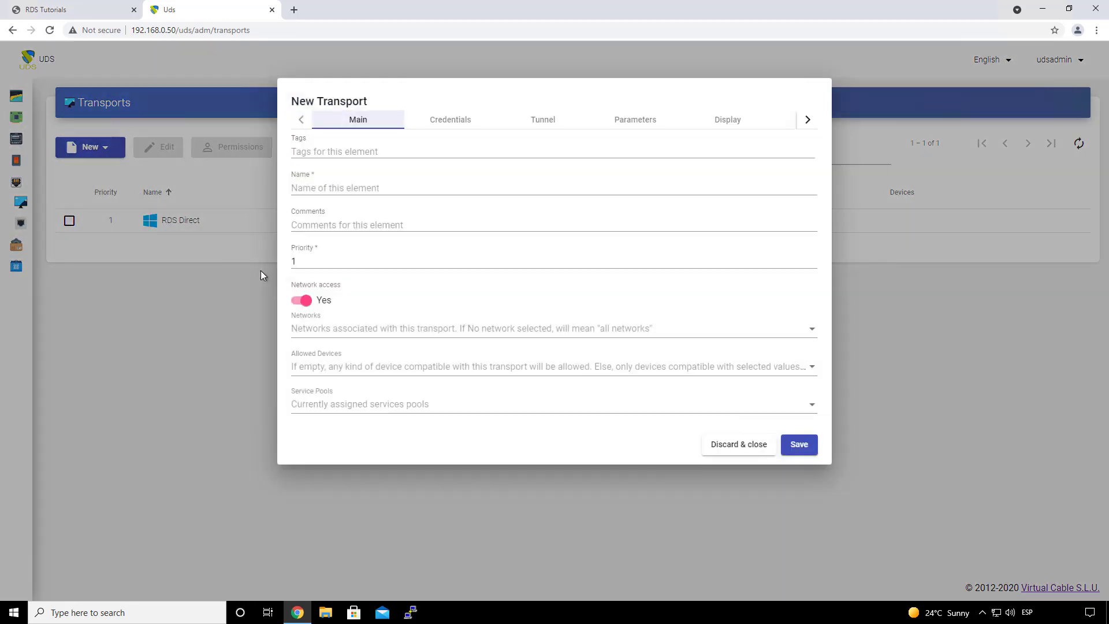
{"action": "left_click", "coordinate": [329, 189]}
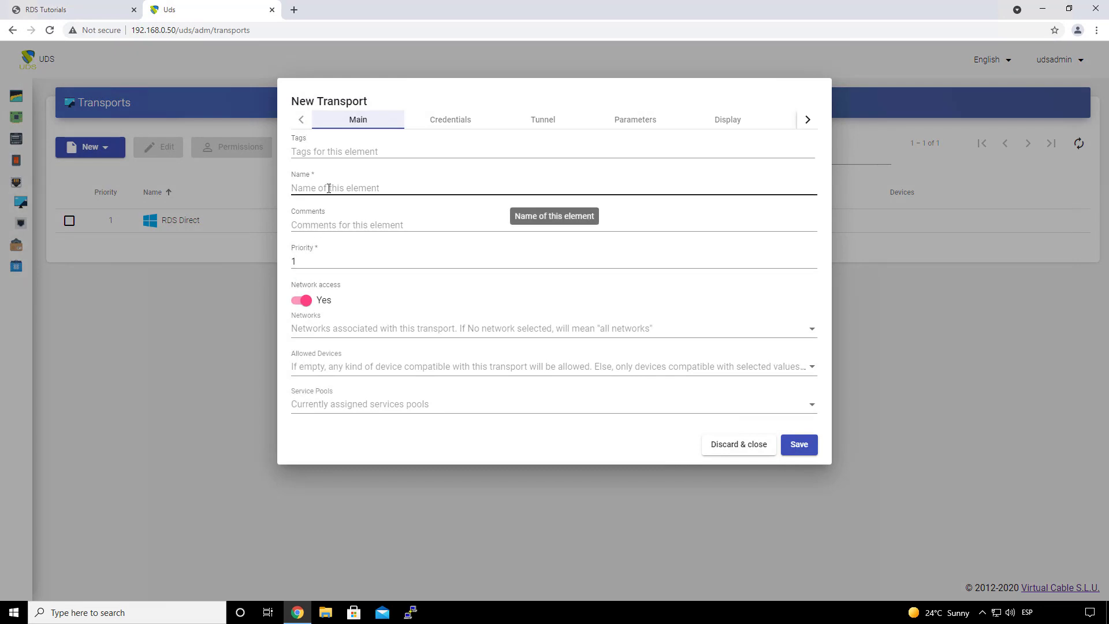
{"action": "left_click", "coordinate": [329, 188]}
{"action": "type", "text": "R"}
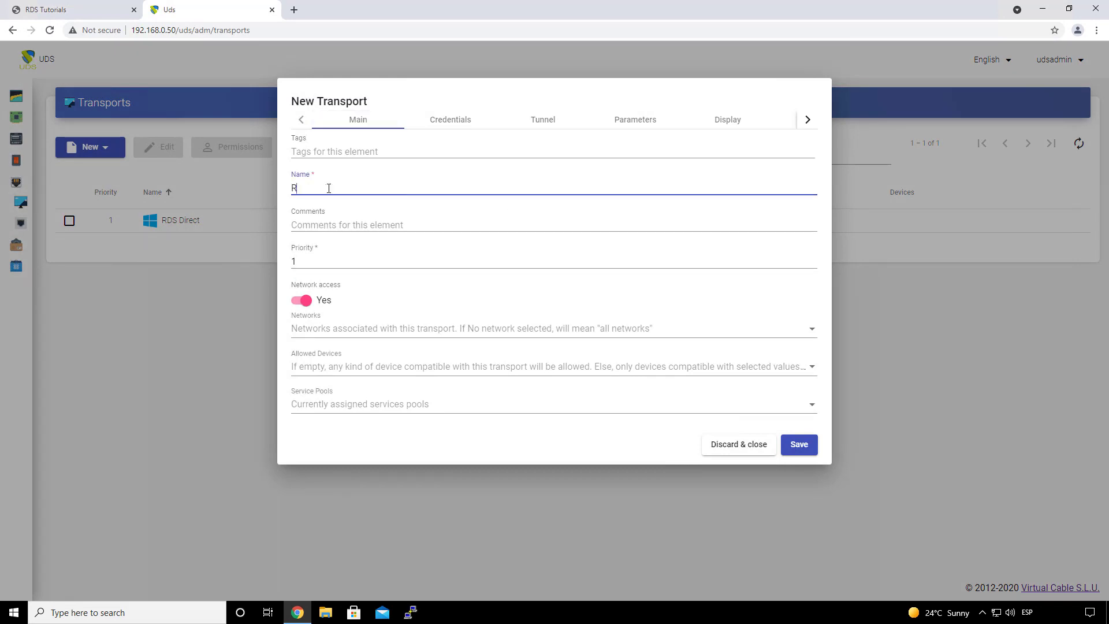
{"action": "type", "text": "DS Tunnel"}
{"action": "left_click_drag", "start_coordinate": [339, 264], "coordinate": [284, 260]}
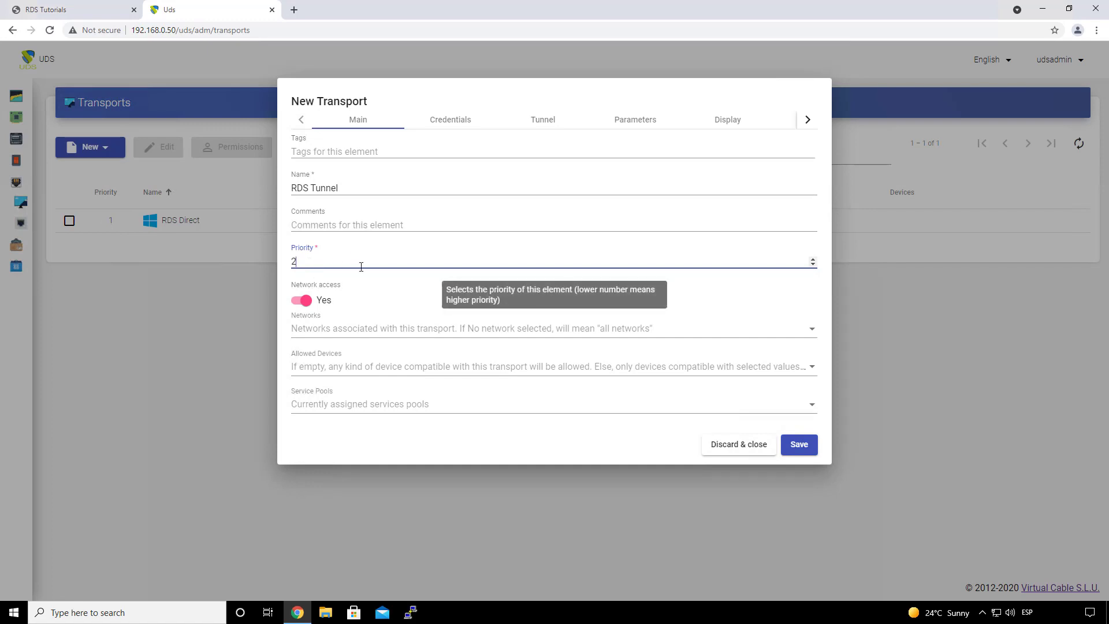
{"action": "left_click", "coordinate": [451, 121]}
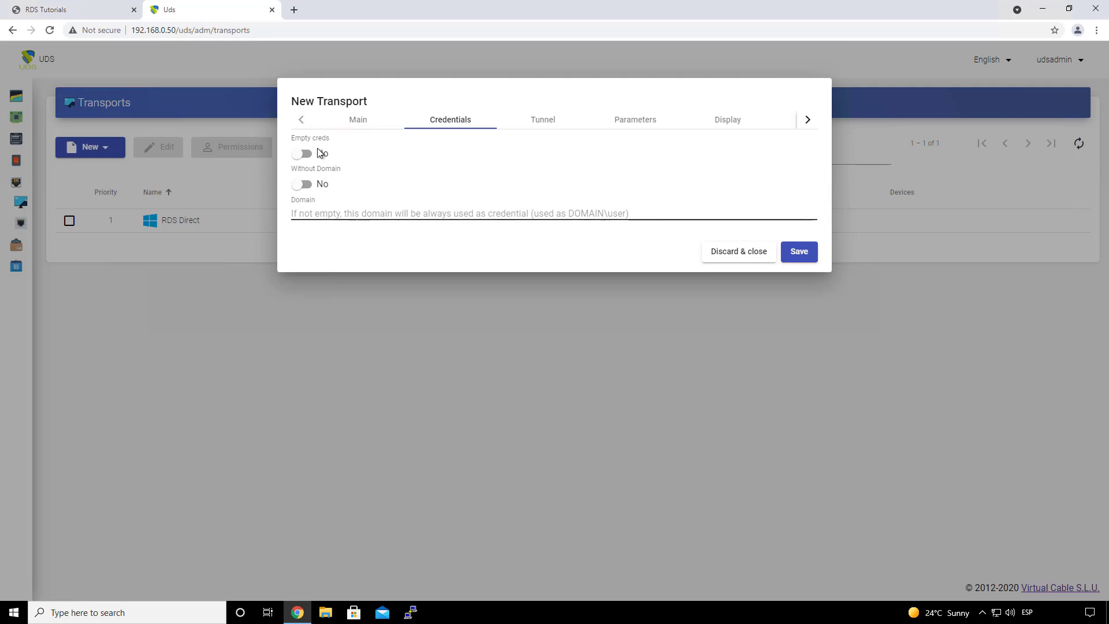
{"action": "left_click", "coordinate": [546, 121]}
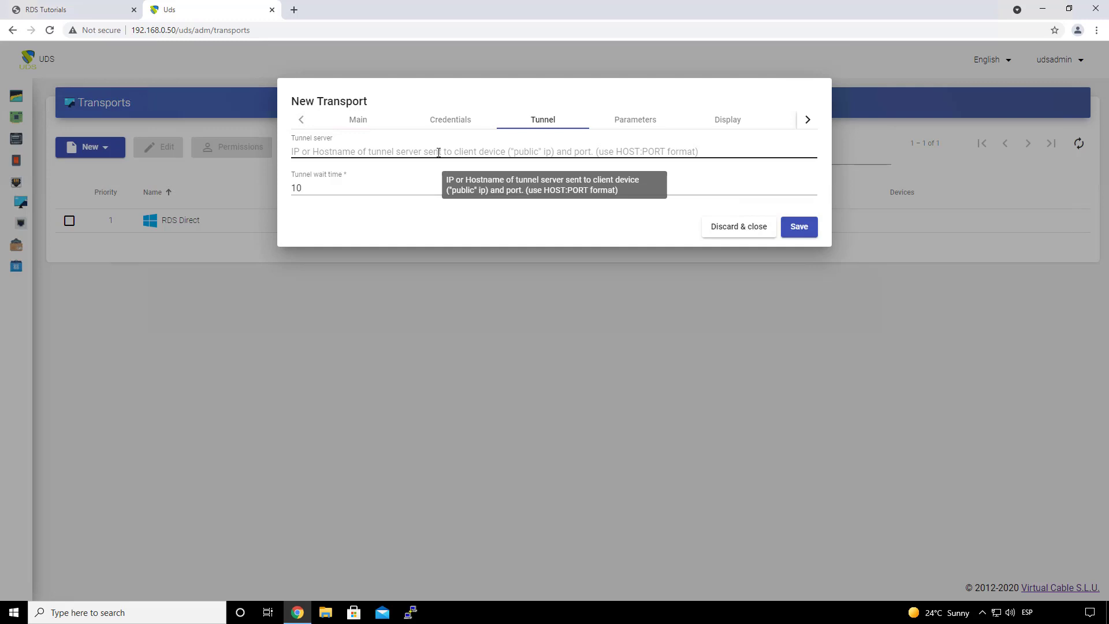
Step: Enter tunnel server 192.168.0.51:443, review the remaining settings, and save RDS Tunnel
{"action": "left_click", "coordinate": [449, 152]}
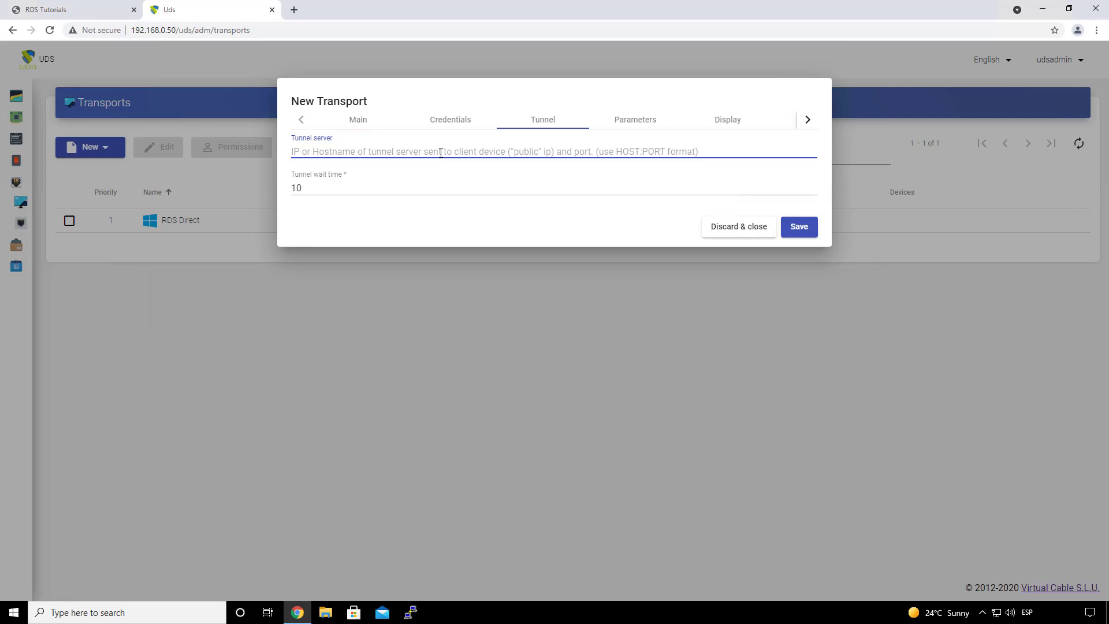
{"action": "type", "text": "192.168.0.51:443"}
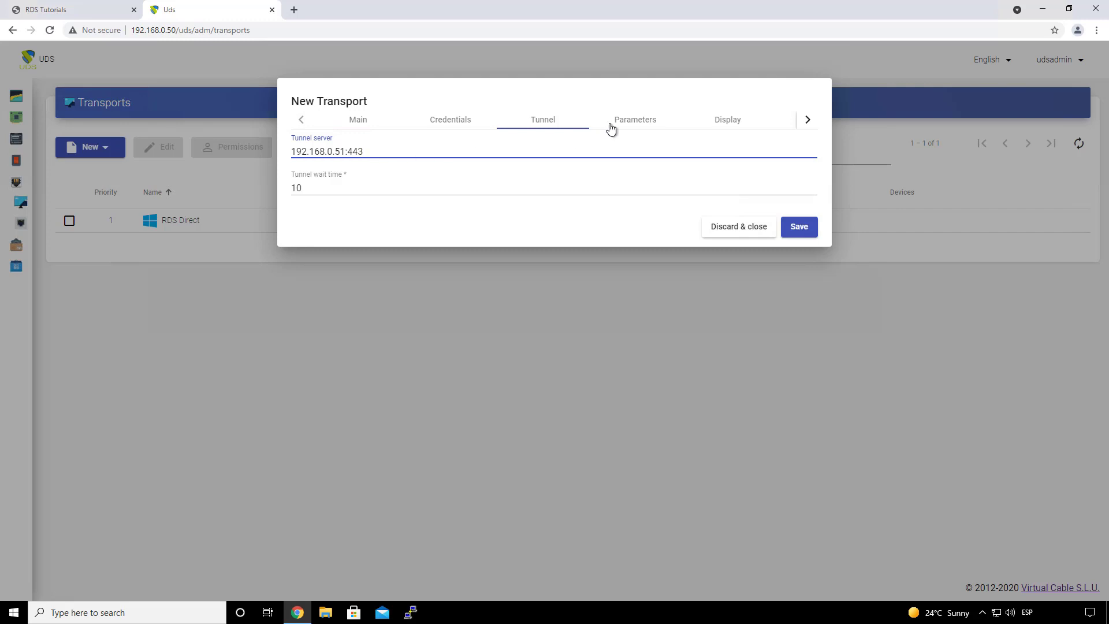
{"action": "left_click", "coordinate": [629, 125]}
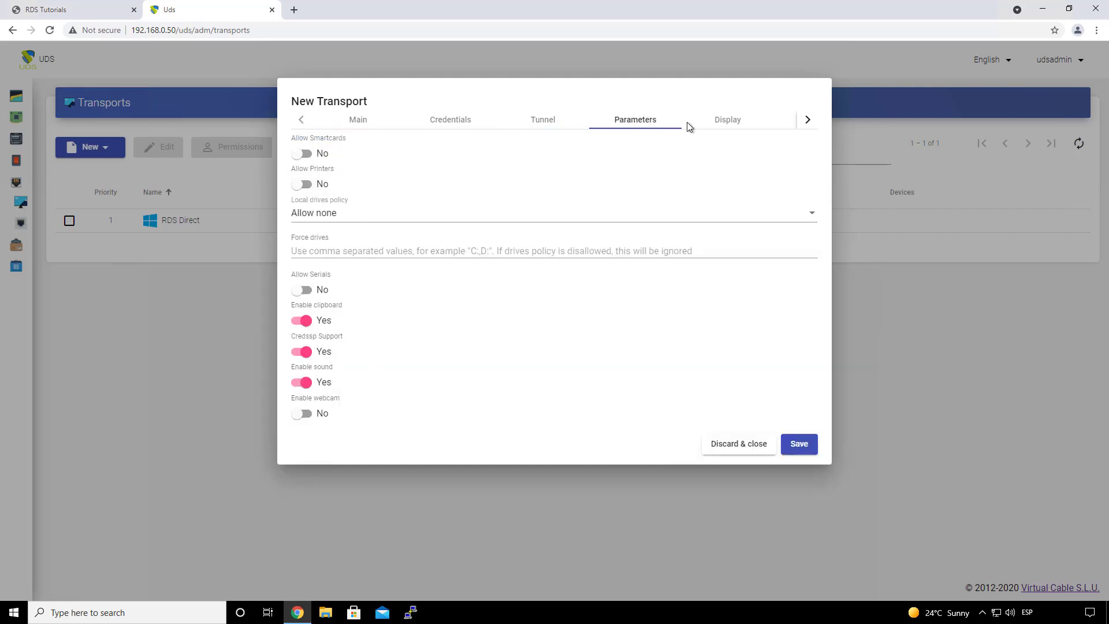
{"action": "left_click", "coordinate": [730, 121]}
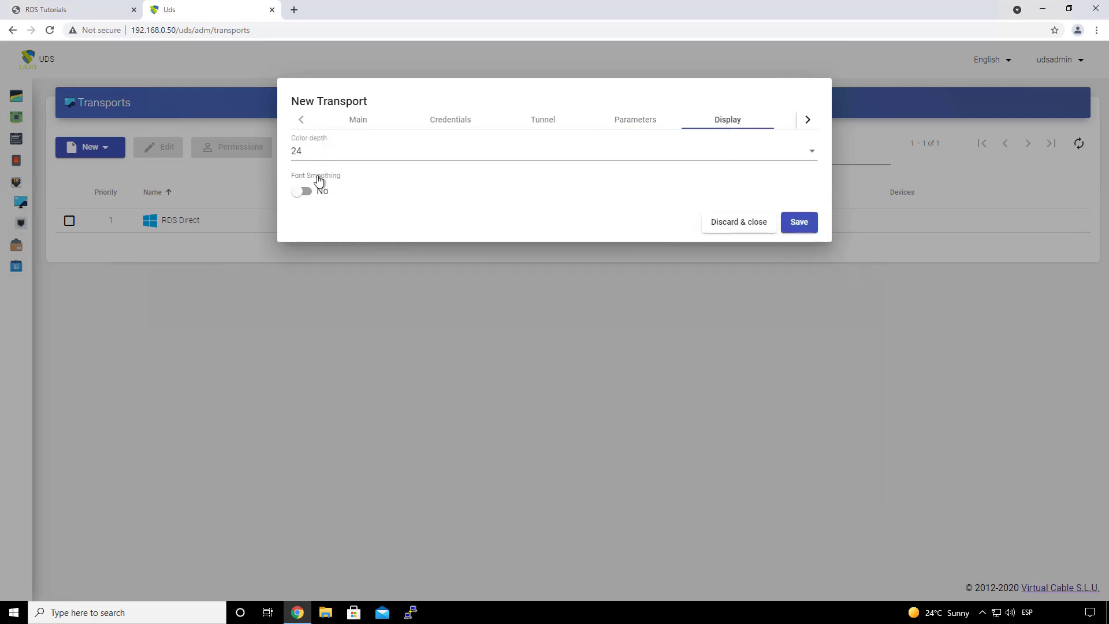
{"action": "left_click", "coordinate": [807, 120]}
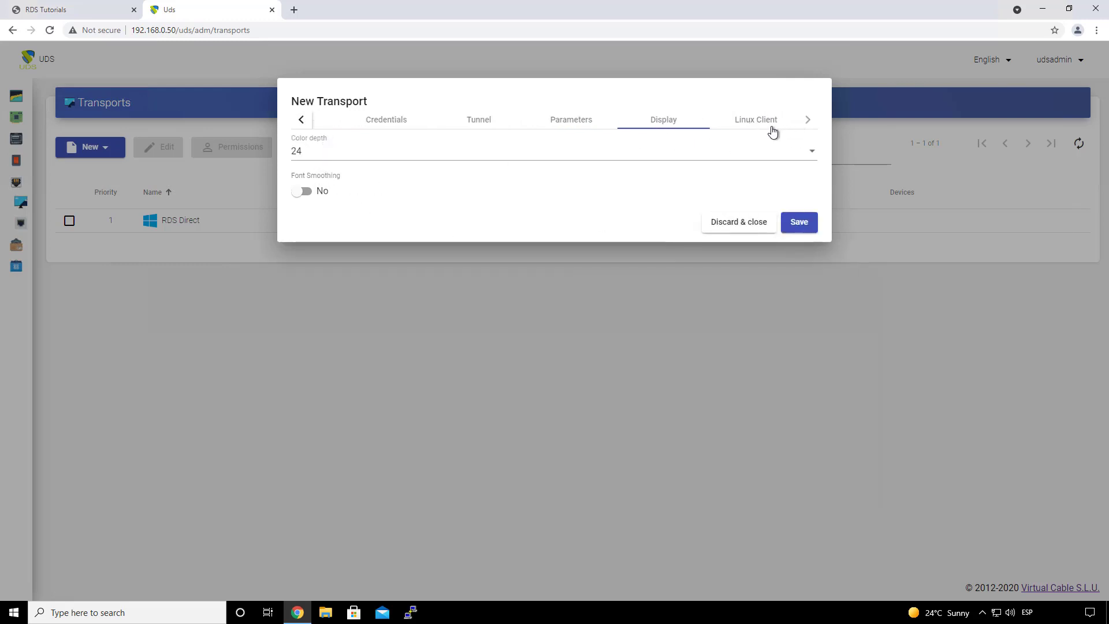
{"action": "left_click", "coordinate": [772, 131]}
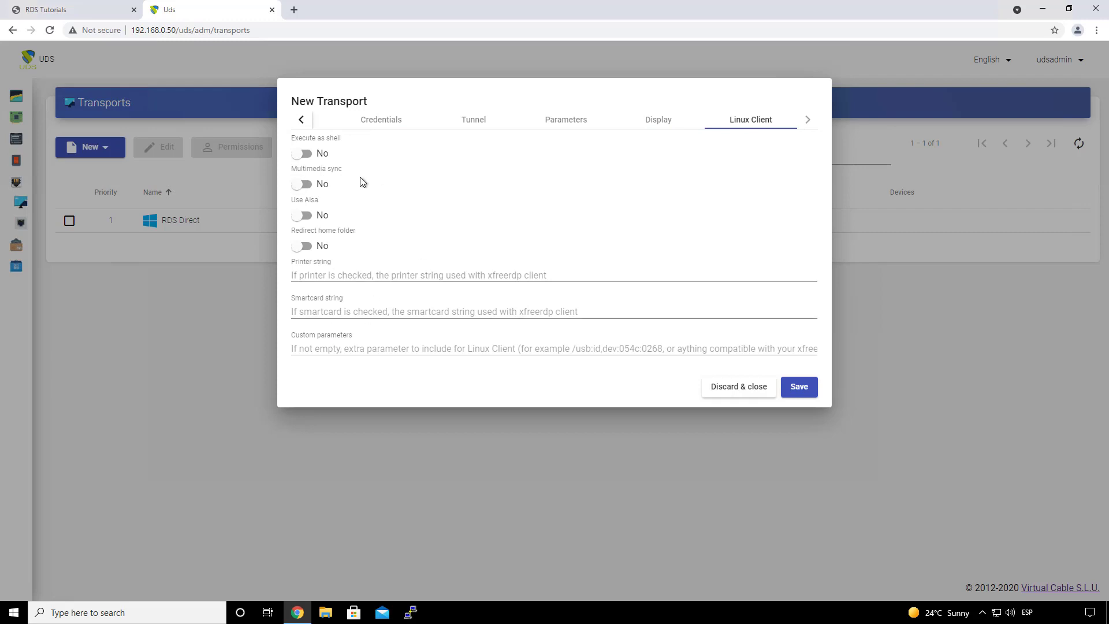
{"action": "left_click", "coordinate": [800, 387]}
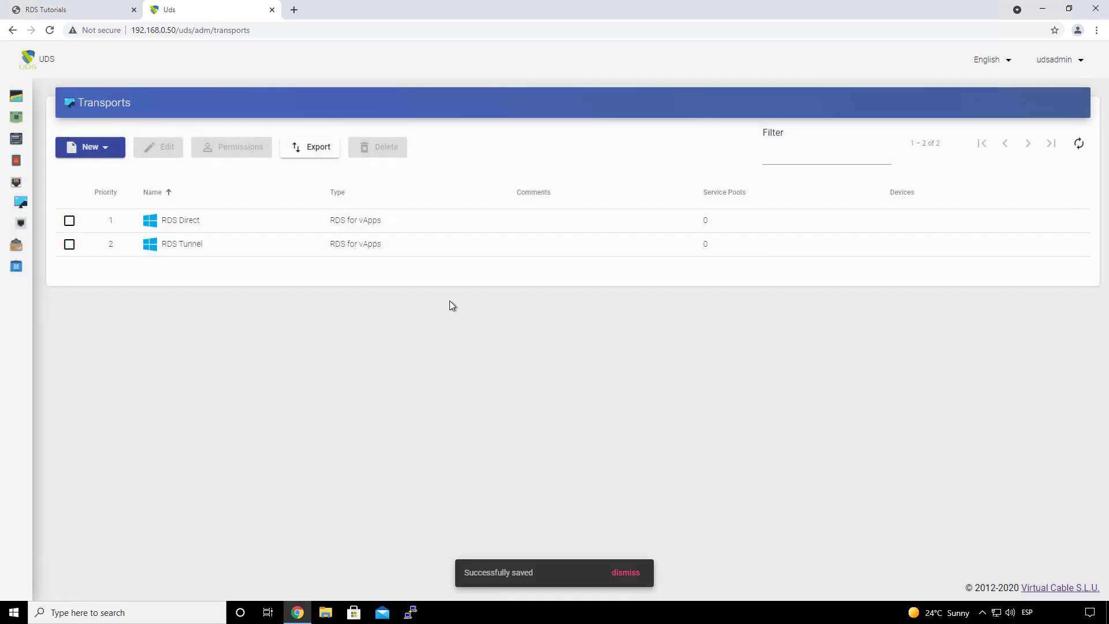
Step: Start an HTML5 RDS for vApps transport named 'RDS HTML5' with priority 3
{"action": "left_click", "coordinate": [90, 147]}
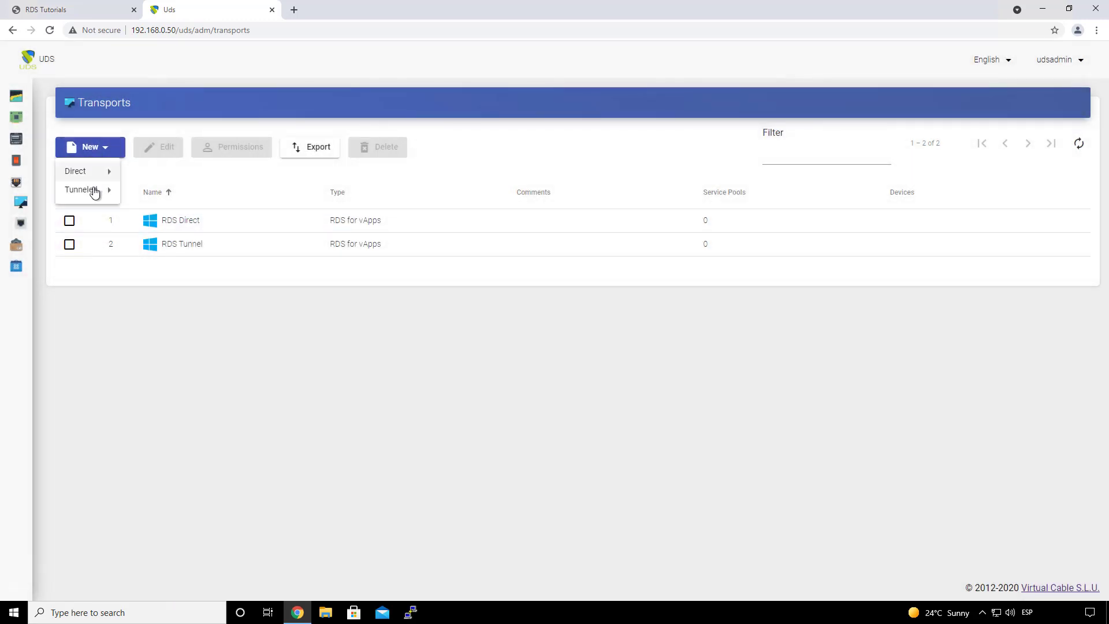
{"action": "mouse_move", "coordinate": [90, 194]}
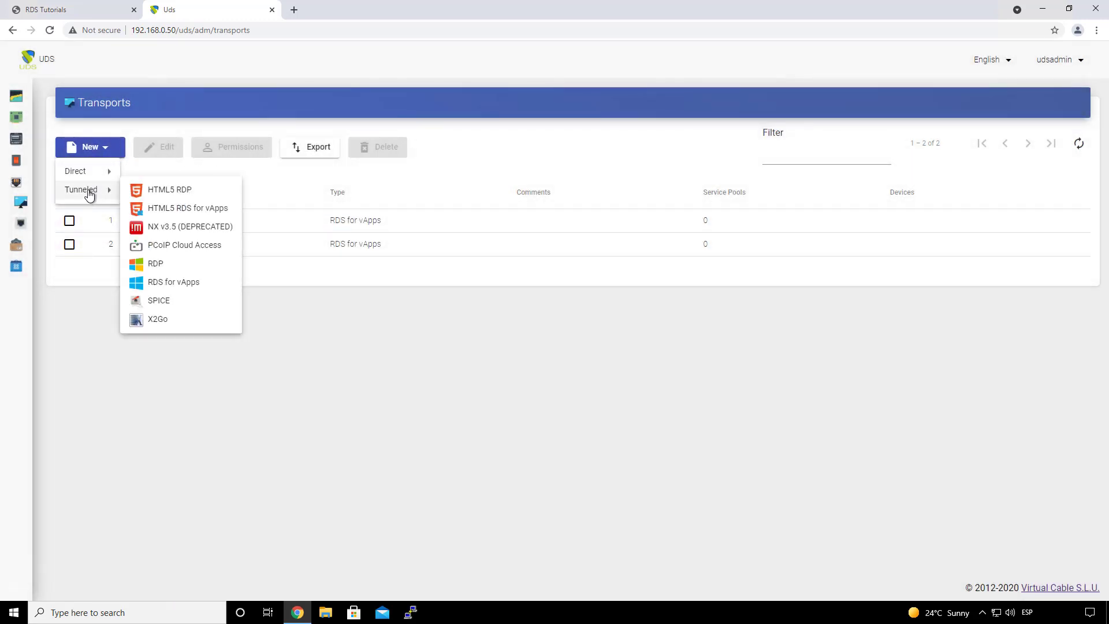
{"action": "left_click", "coordinate": [197, 212]}
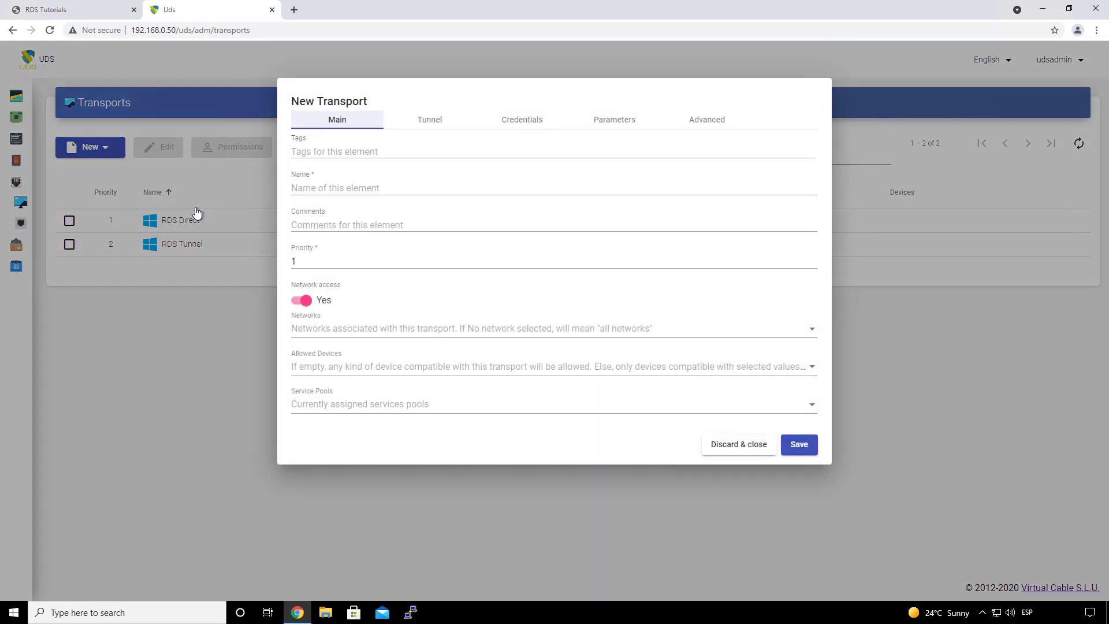
{"action": "left_click", "coordinate": [322, 193]}
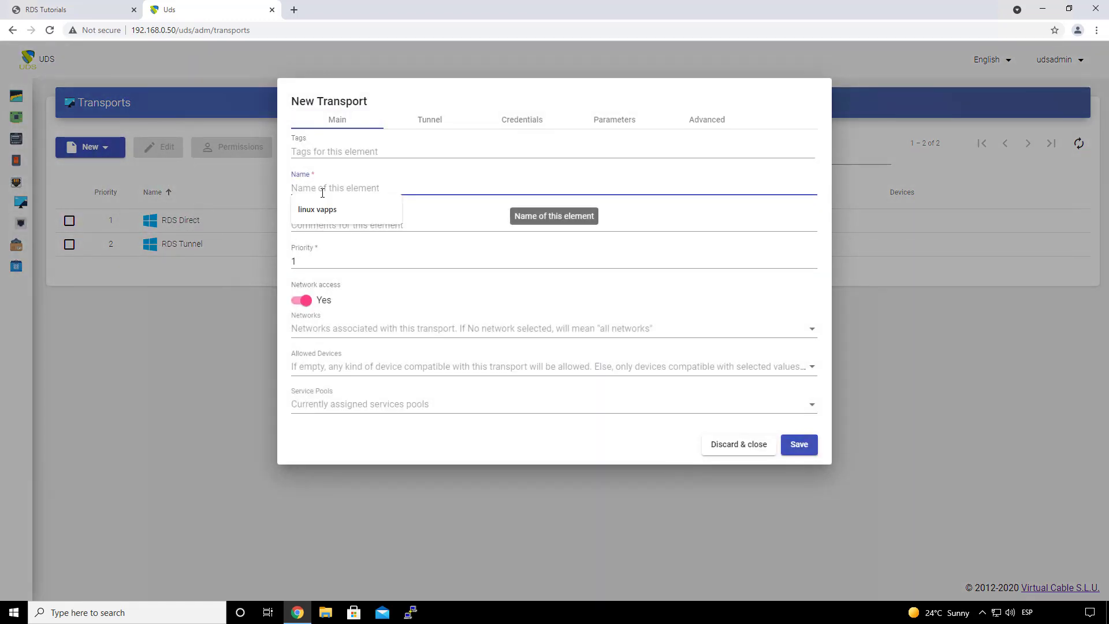
{"action": "type", "text": "RDS HTML5"}
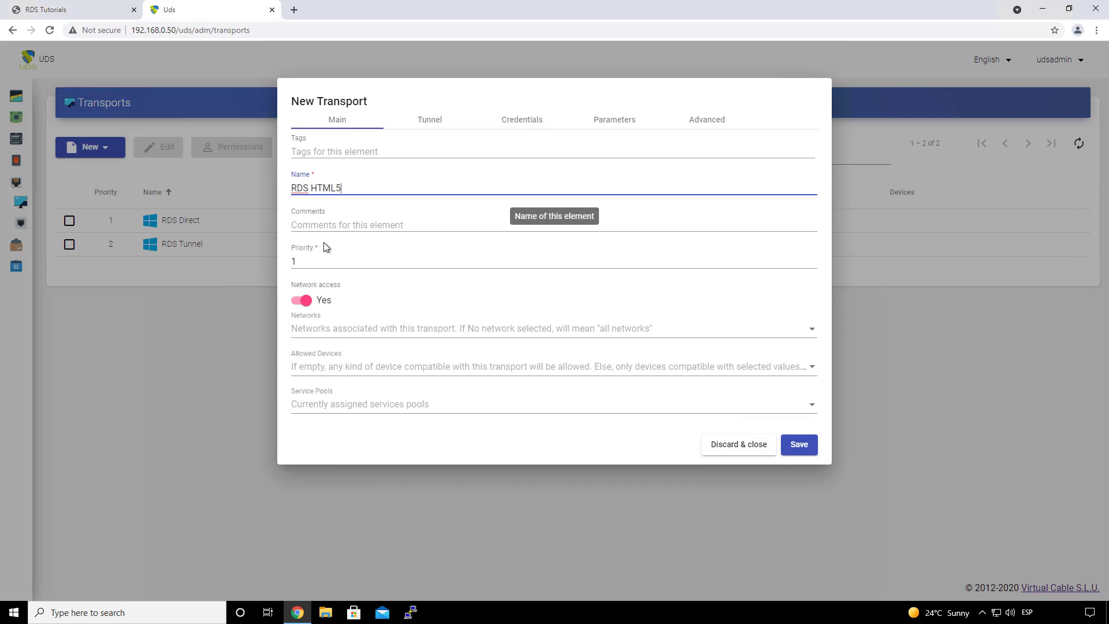
{"action": "left_click", "coordinate": [289, 262]}
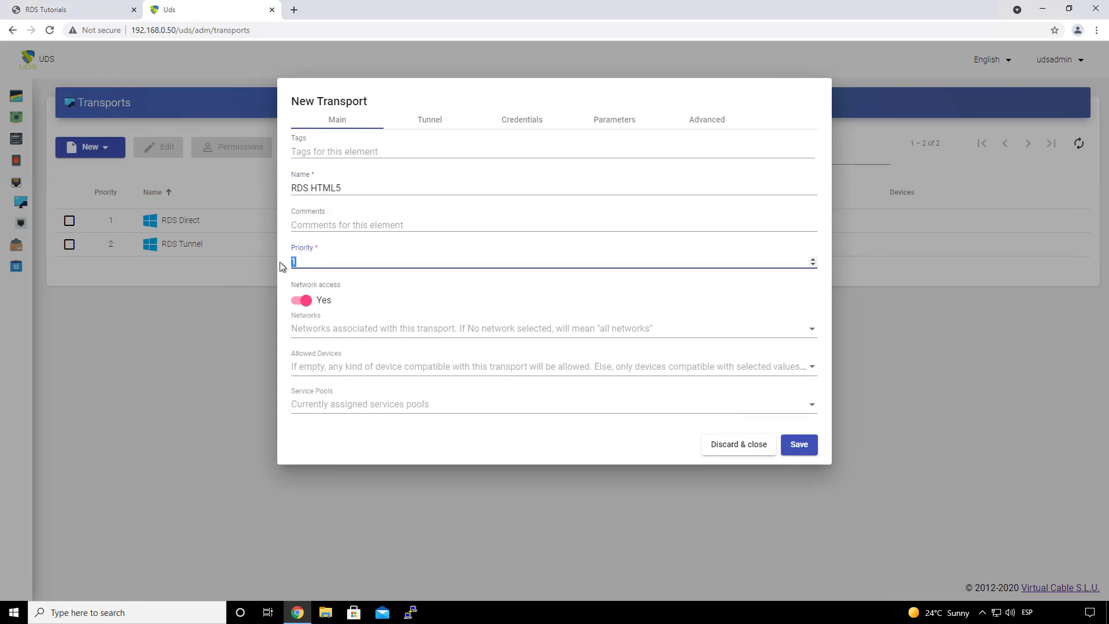
{"action": "type", "text": "3"}
{"action": "left_click", "coordinate": [436, 126]}
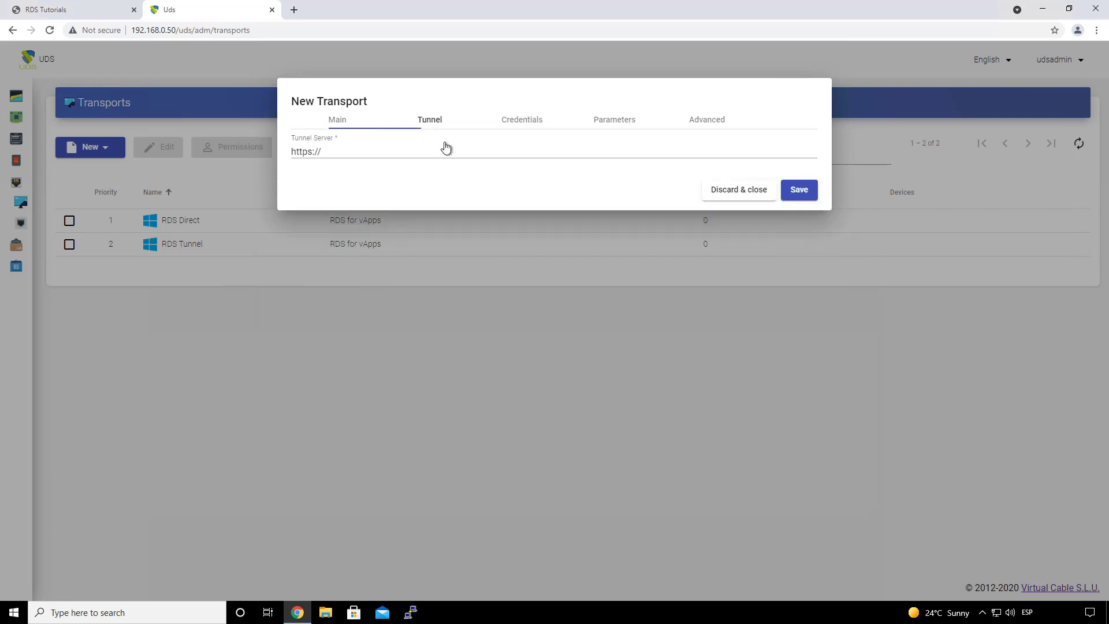
{"action": "left_click", "coordinate": [370, 151]}
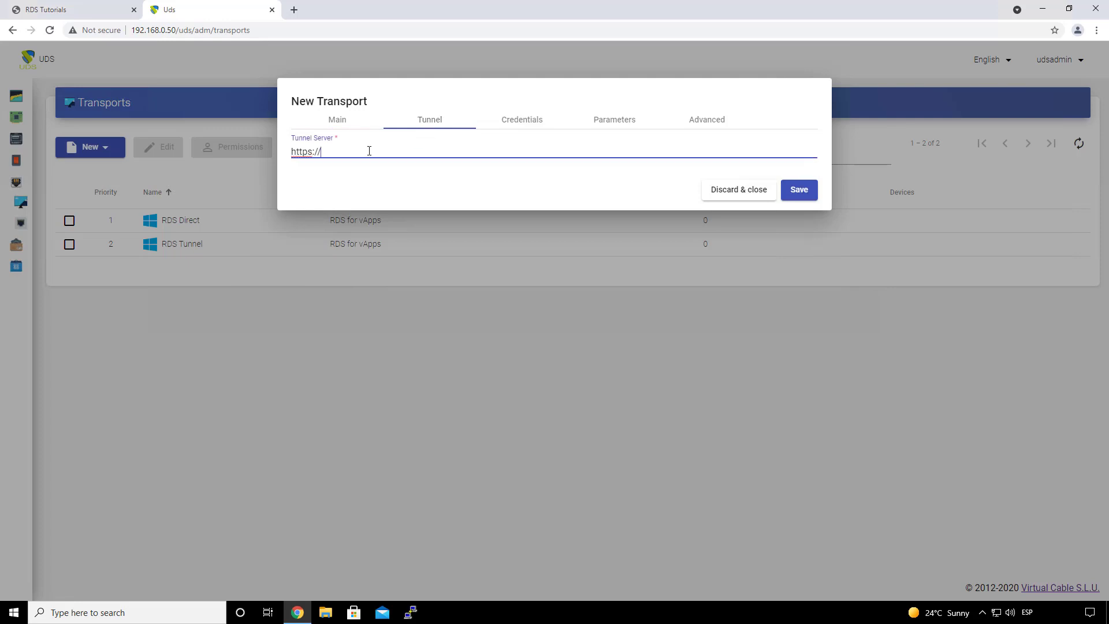
{"action": "type", "text": "192.168.0.51:"}
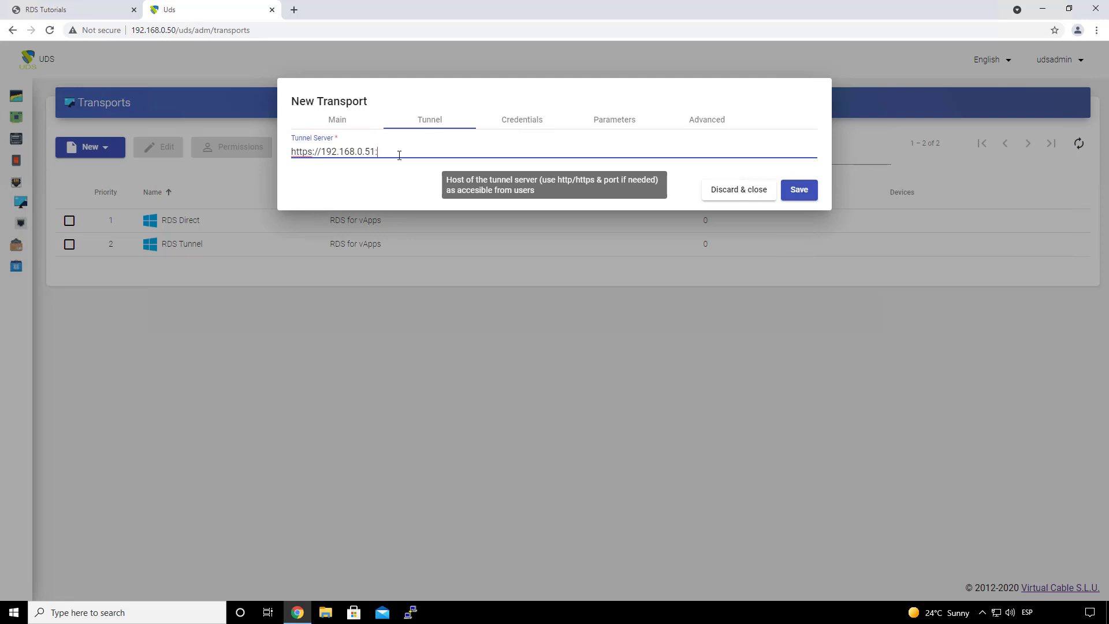
{"action": "type", "text": "10443"}
{"action": "left_click", "coordinate": [520, 122]}
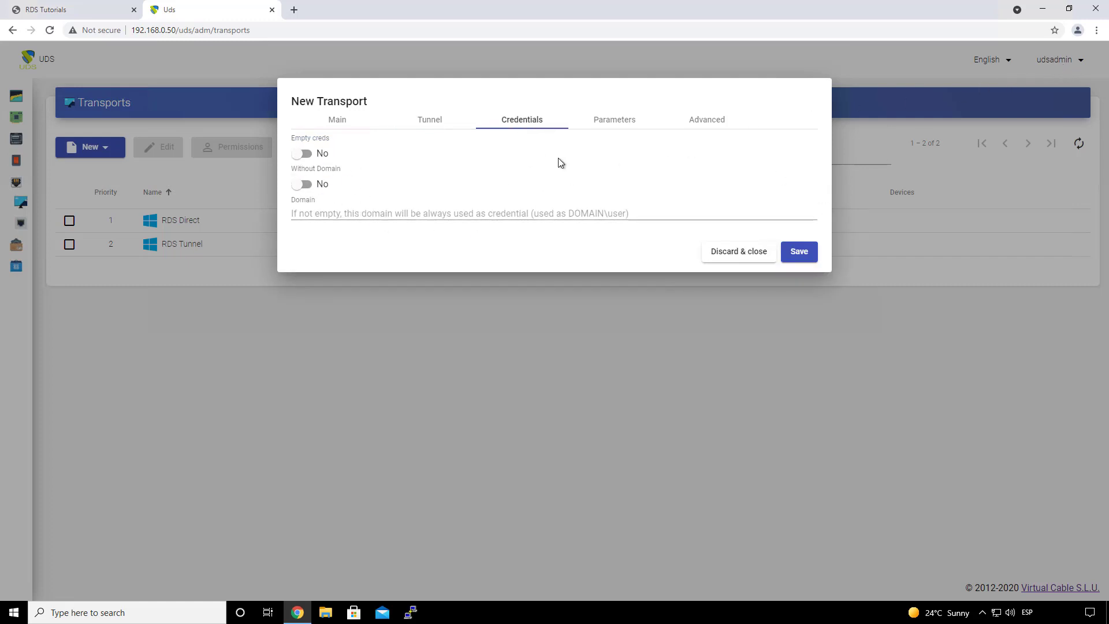
Step: Review RDS HTML5 parameters and advanced settings, keep same-window opening, and save the transport
{"action": "left_click", "coordinate": [613, 125]}
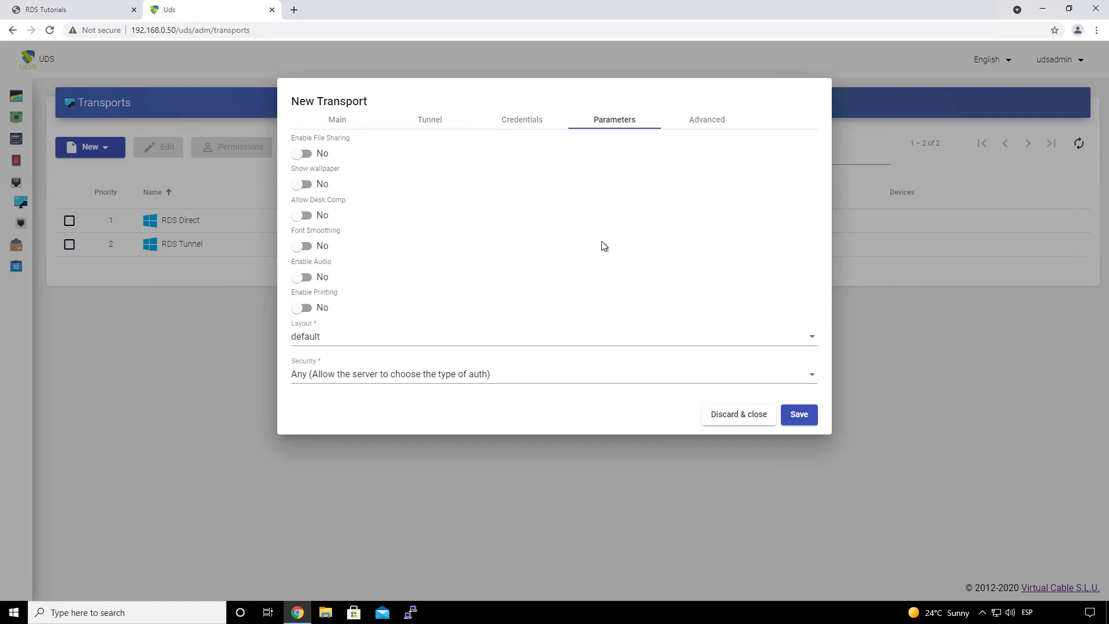
{"action": "left_click", "coordinate": [710, 122]}
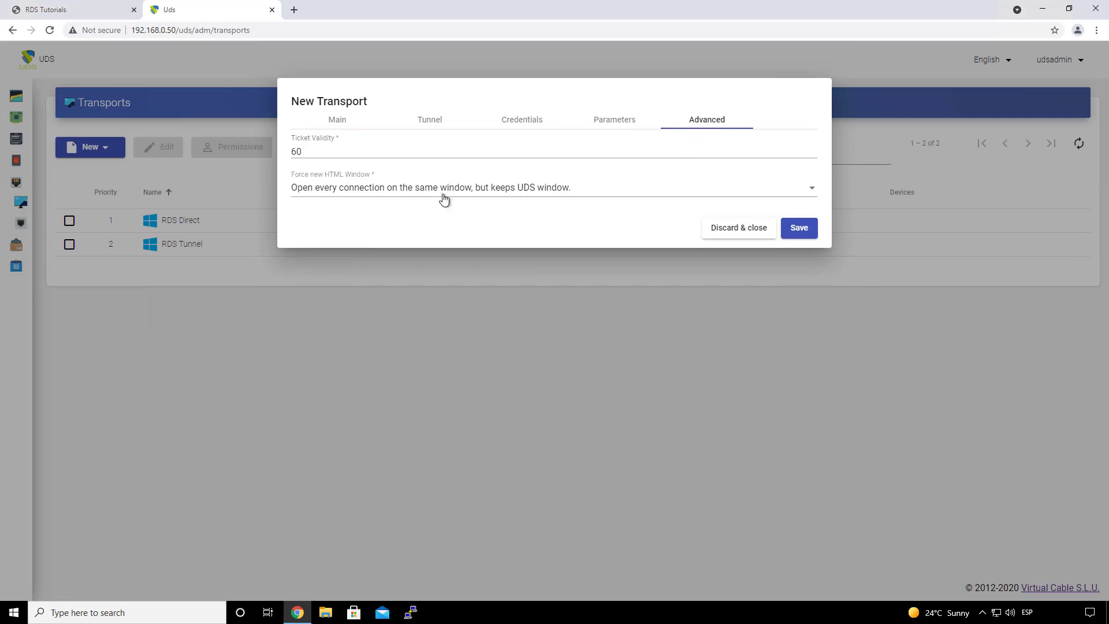
{"action": "double_click", "coordinate": [350, 151]}
{"action": "left_click", "coordinate": [374, 186]}
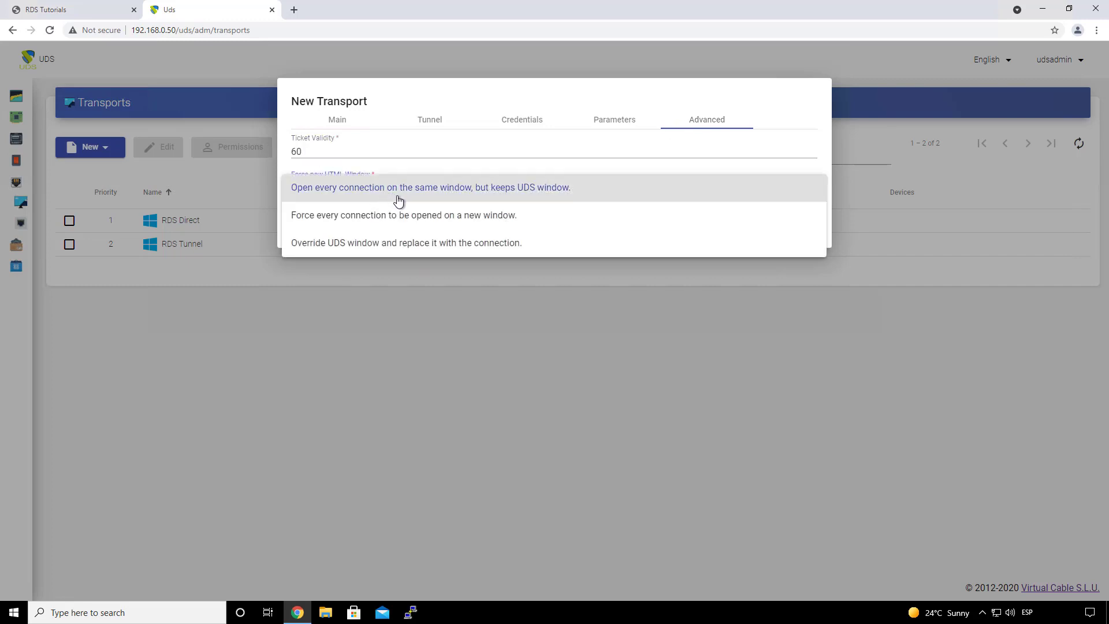
{"action": "left_click", "coordinate": [449, 160]}
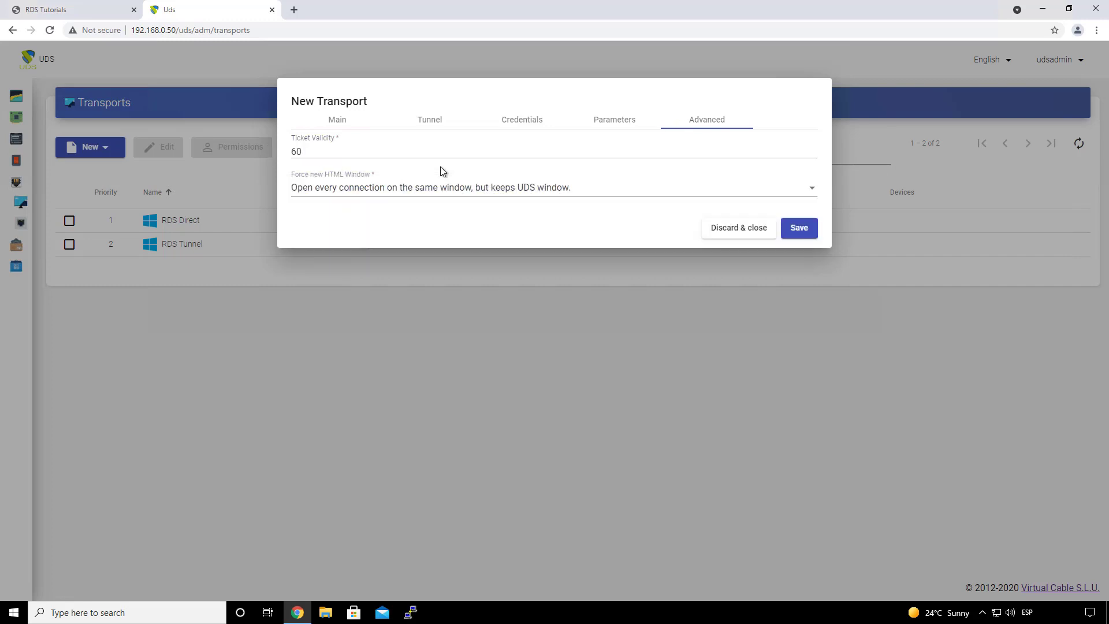
{"action": "left_click", "coordinate": [398, 193]}
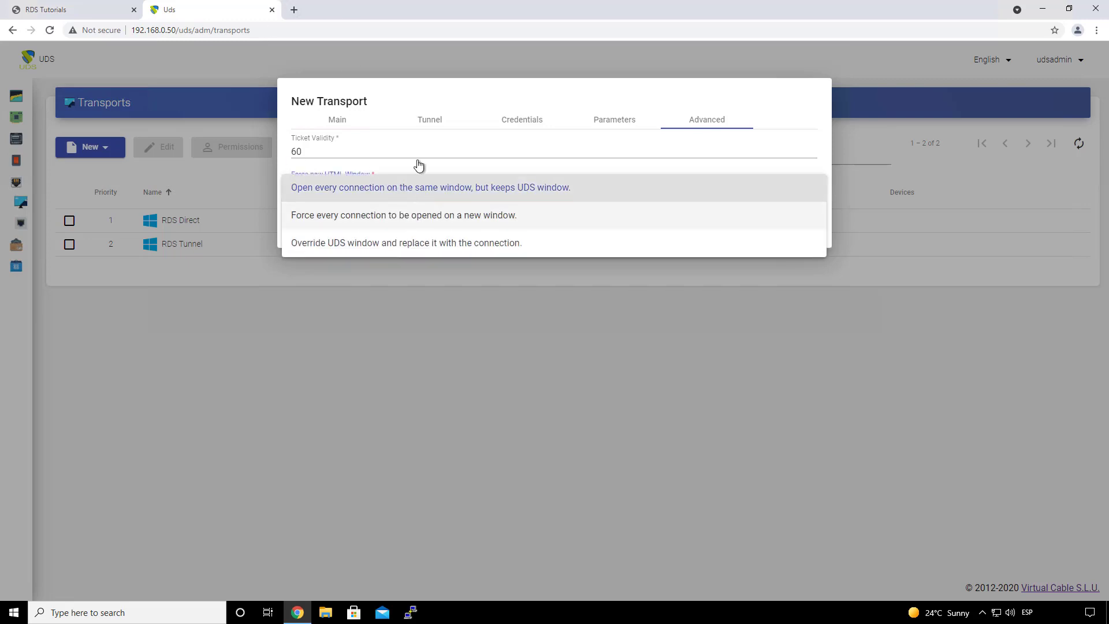
{"action": "left_click", "coordinate": [389, 181]}
{"action": "left_click", "coordinate": [394, 193]}
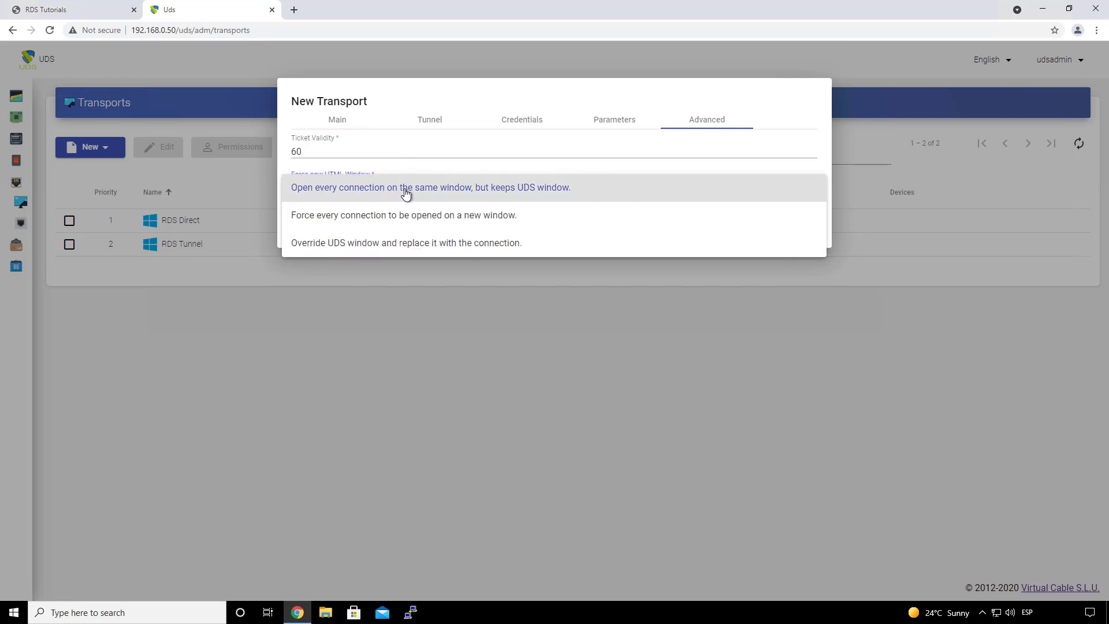
{"action": "left_click", "coordinate": [402, 172]}
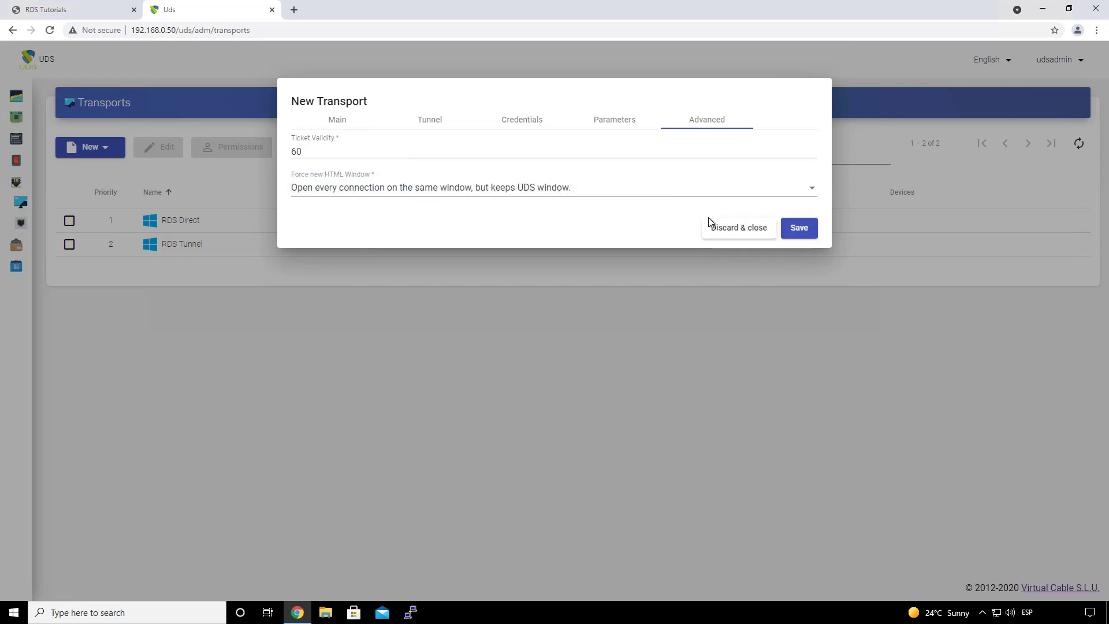
{"action": "left_click", "coordinate": [799, 229]}
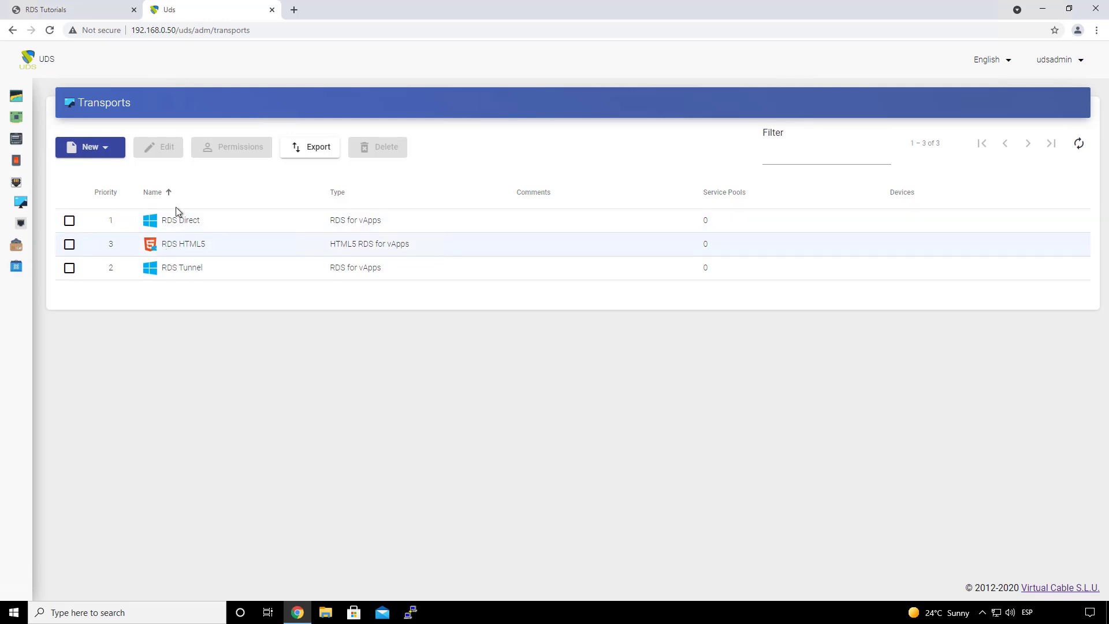
Step: Begin a new service pool named 'Paint' using base service RDS Server\Paint and RDS OS Manager
{"action": "left_click", "coordinate": [62, 248]}
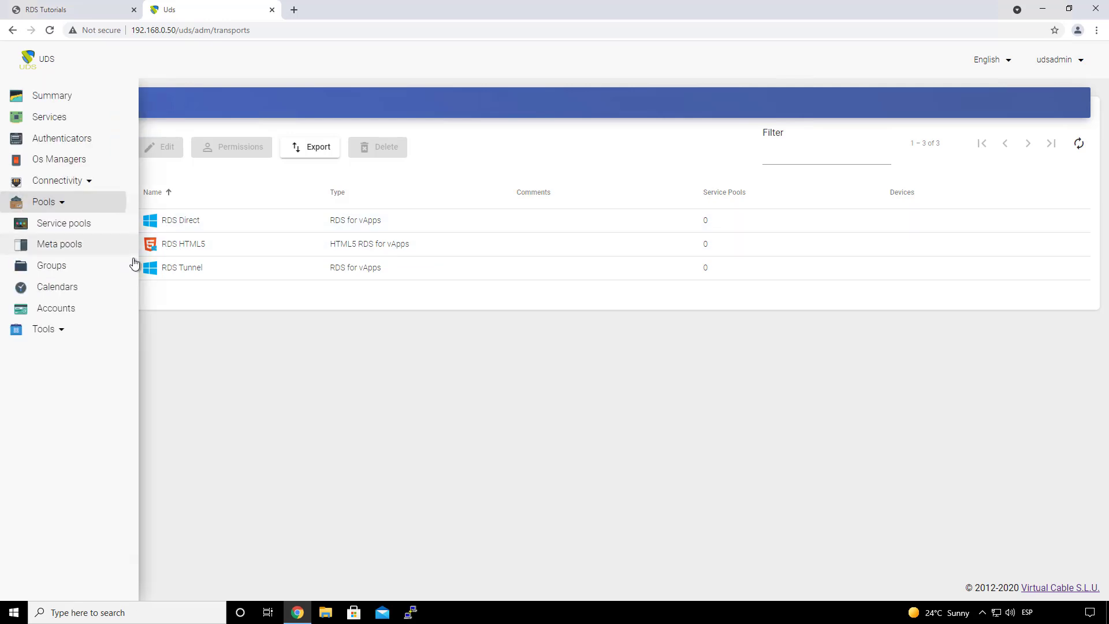
{"action": "left_click", "coordinate": [85, 226]}
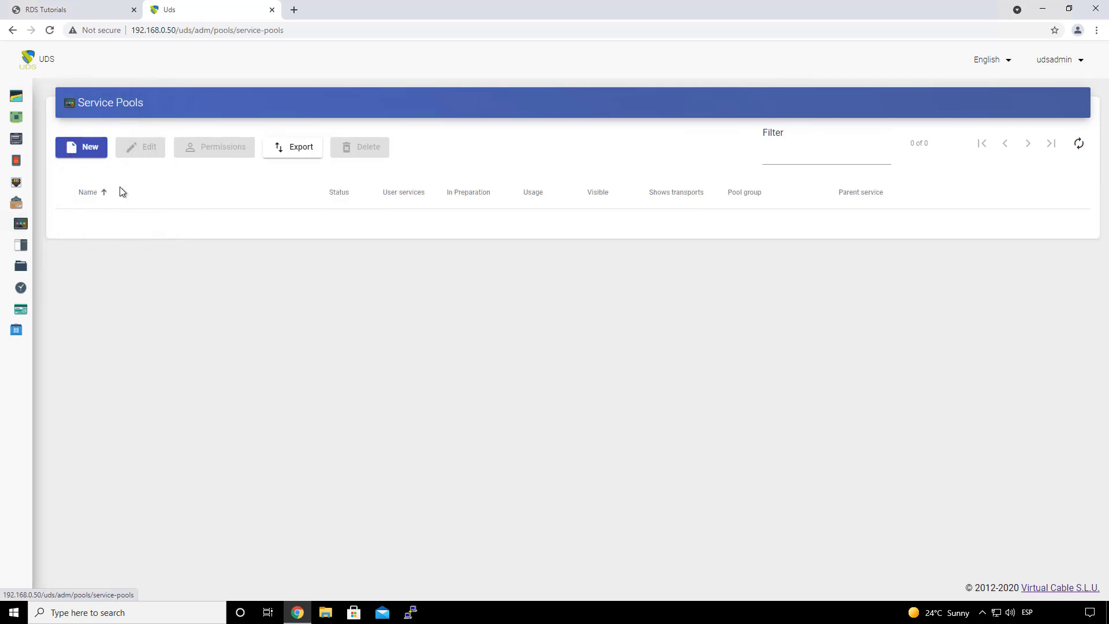
{"action": "left_click", "coordinate": [87, 152]}
{"action": "left_click", "coordinate": [350, 189]}
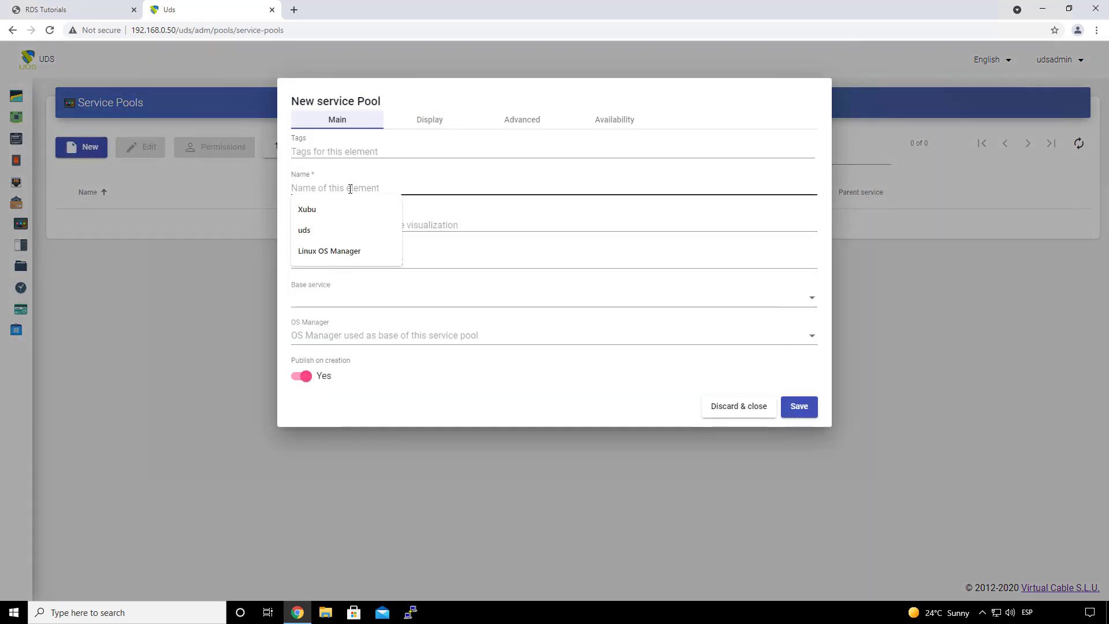
{"action": "type", "text": "Paint"}
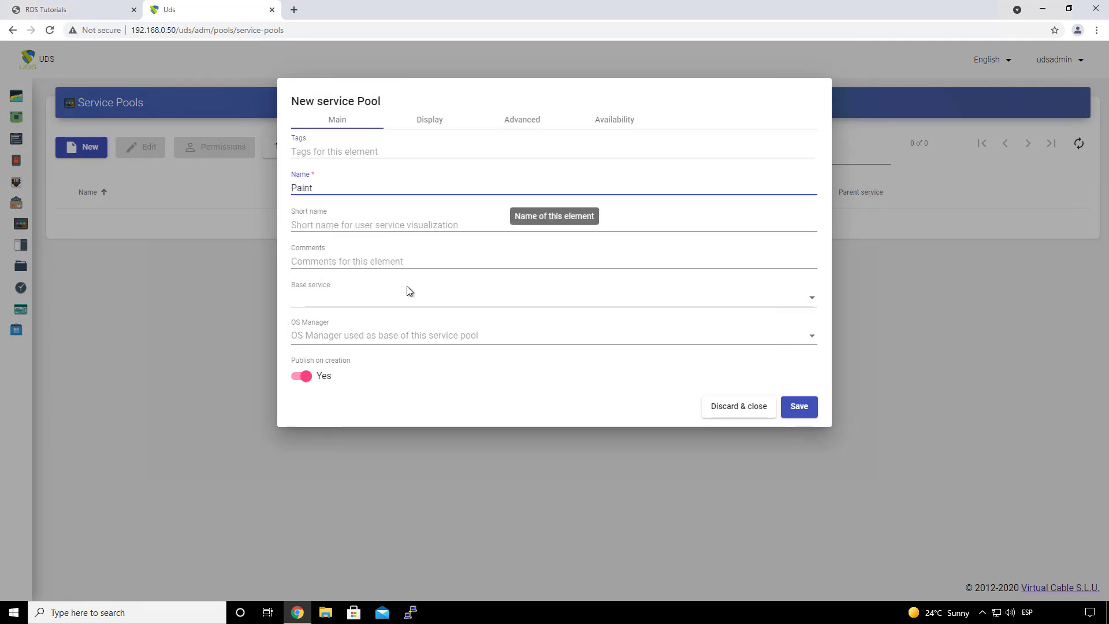
{"action": "left_click", "coordinate": [354, 303]}
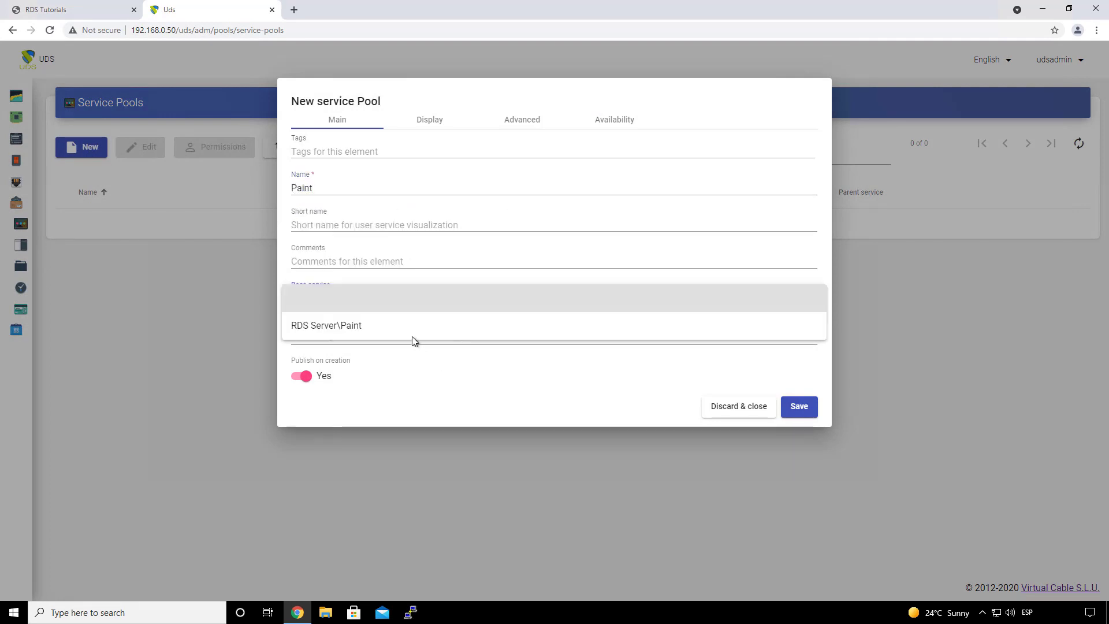
{"action": "left_click", "coordinate": [388, 298]}
{"action": "left_click", "coordinate": [355, 305]}
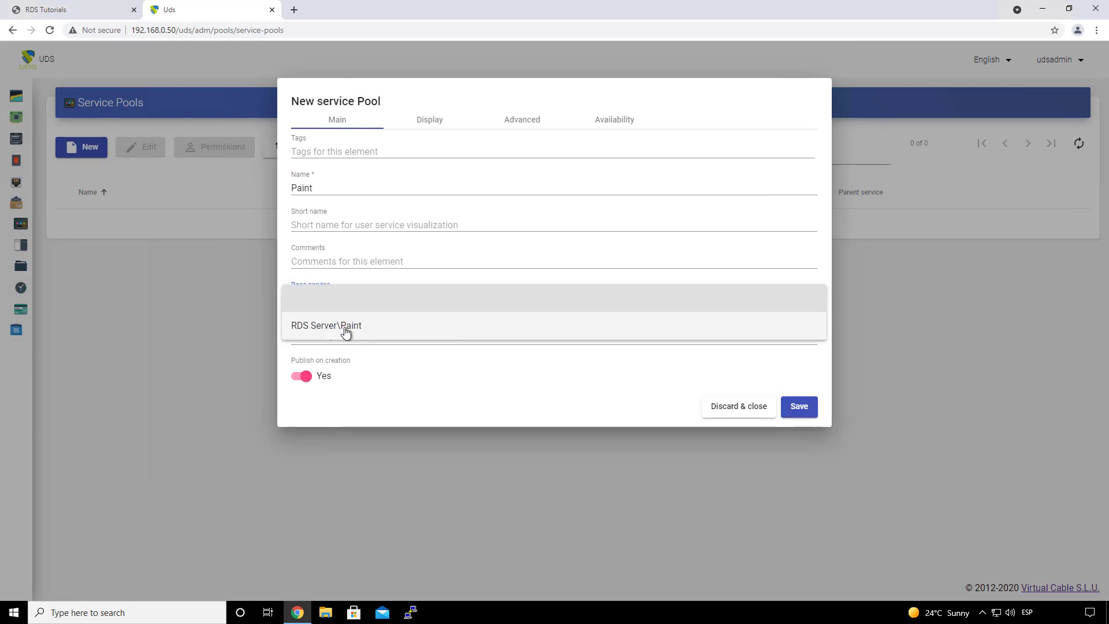
{"action": "left_click", "coordinate": [345, 328]}
{"action": "left_click", "coordinate": [365, 337]}
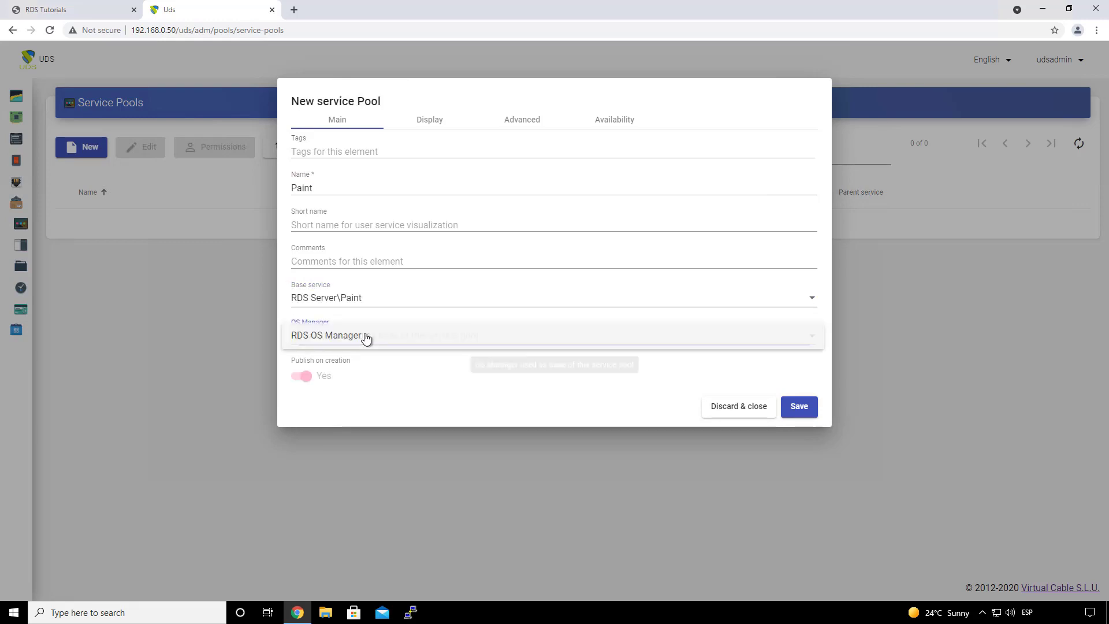
{"action": "left_click", "coordinate": [366, 340]}
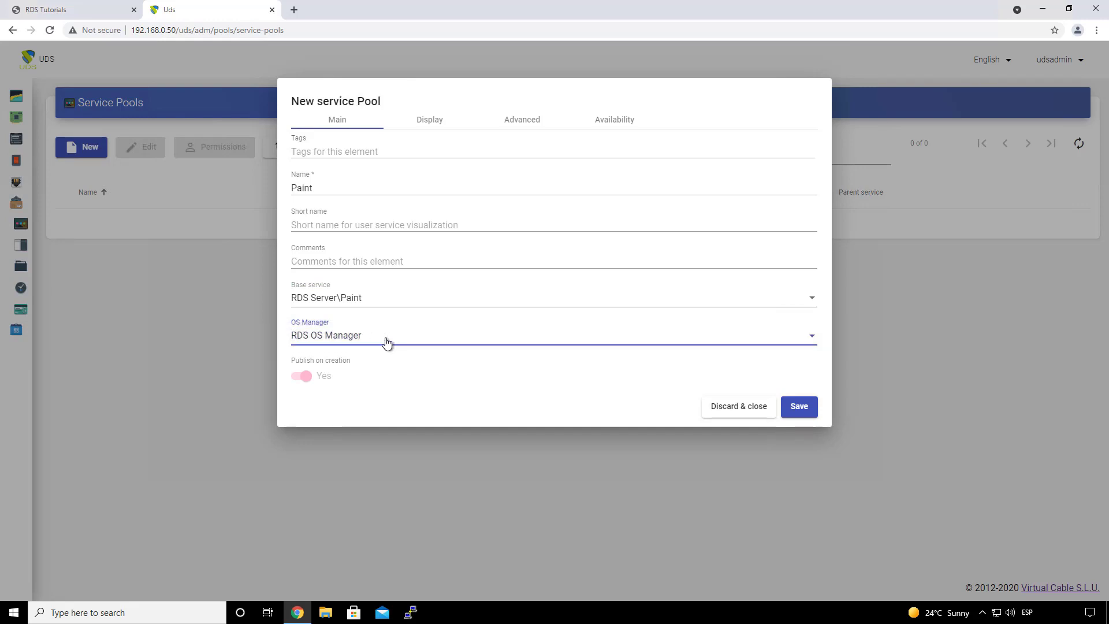
Step: Leave the image unset, keep the Default pool group, review advanced and availability settings, and save
{"action": "left_click", "coordinate": [430, 128]}
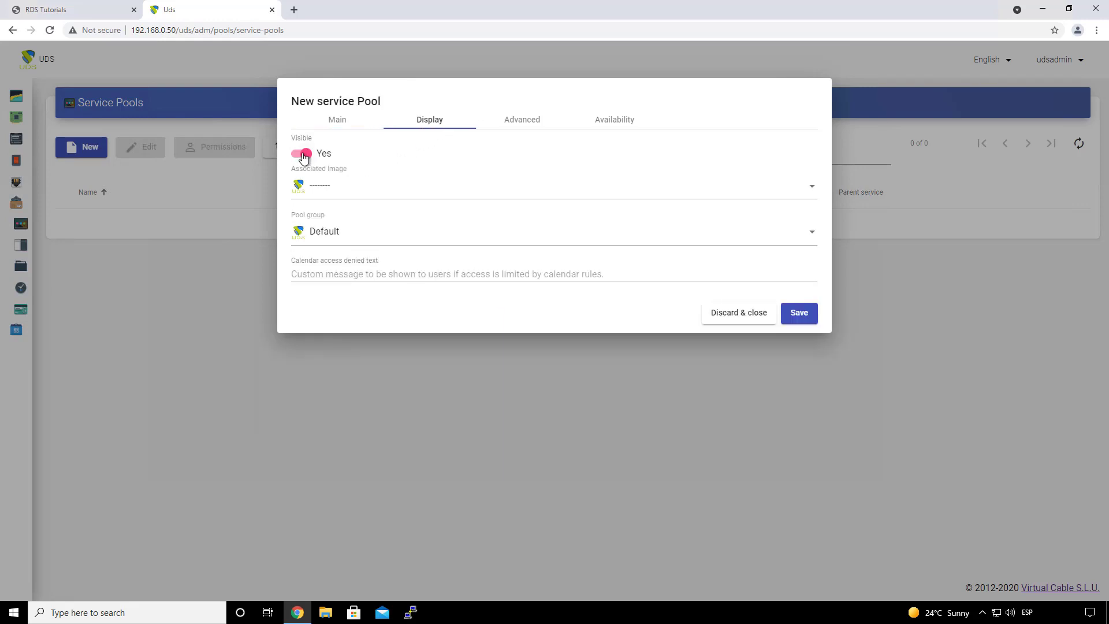
{"action": "left_click", "coordinate": [347, 191]}
{"action": "left_click", "coordinate": [367, 221]}
{"action": "left_click", "coordinate": [352, 239]}
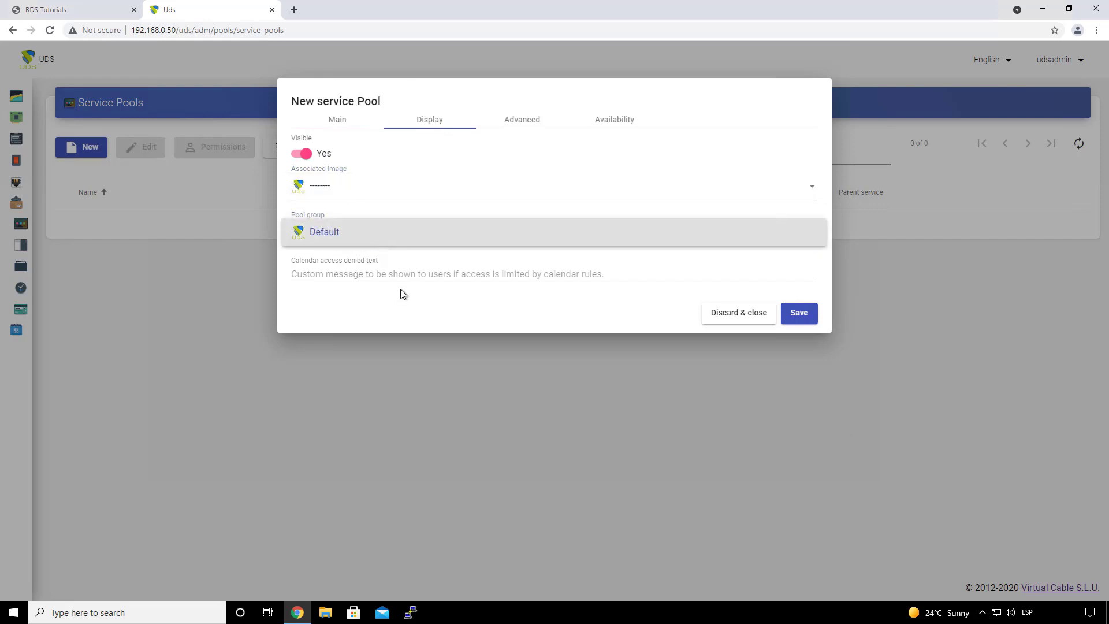
{"action": "left_click", "coordinate": [403, 294]}
{"action": "left_click", "coordinate": [521, 125]}
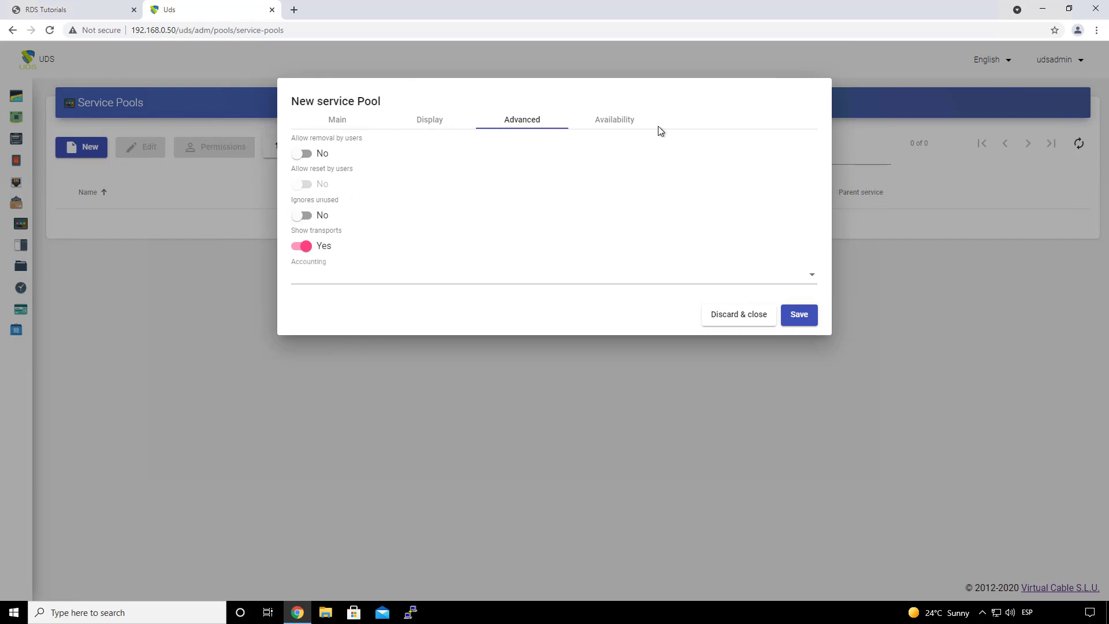
{"action": "left_click", "coordinate": [612, 127]}
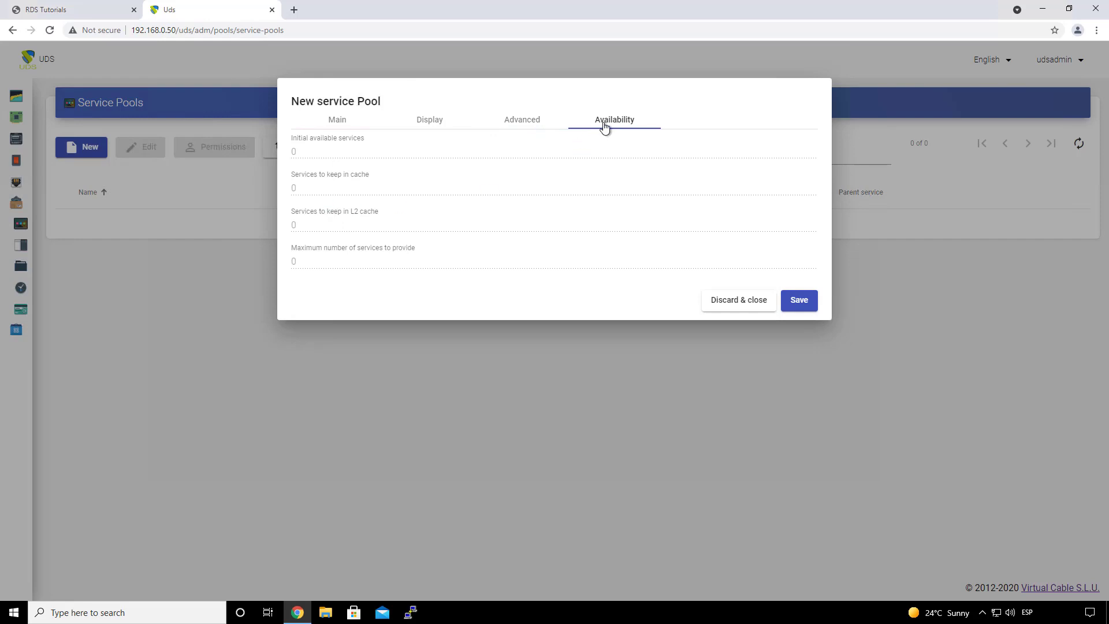
{"action": "left_click", "coordinate": [798, 308]}
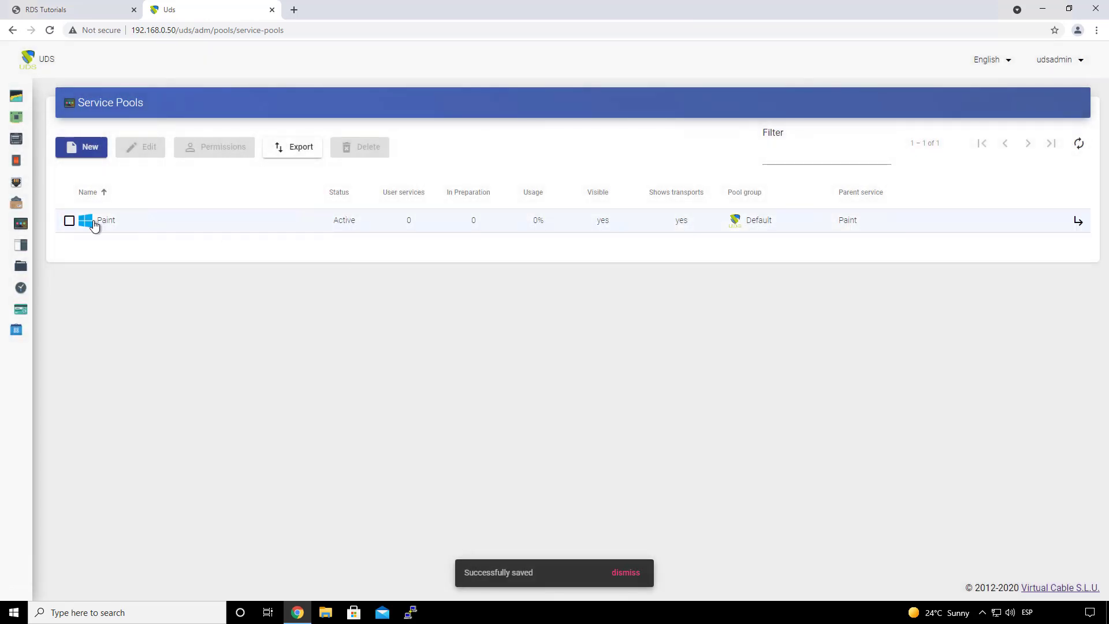
Step: Add the uds group from the Active Directory authenticator to the Paint pool's Groups
{"action": "left_click", "coordinate": [94, 226]}
{"action": "double_click", "coordinate": [112, 227]}
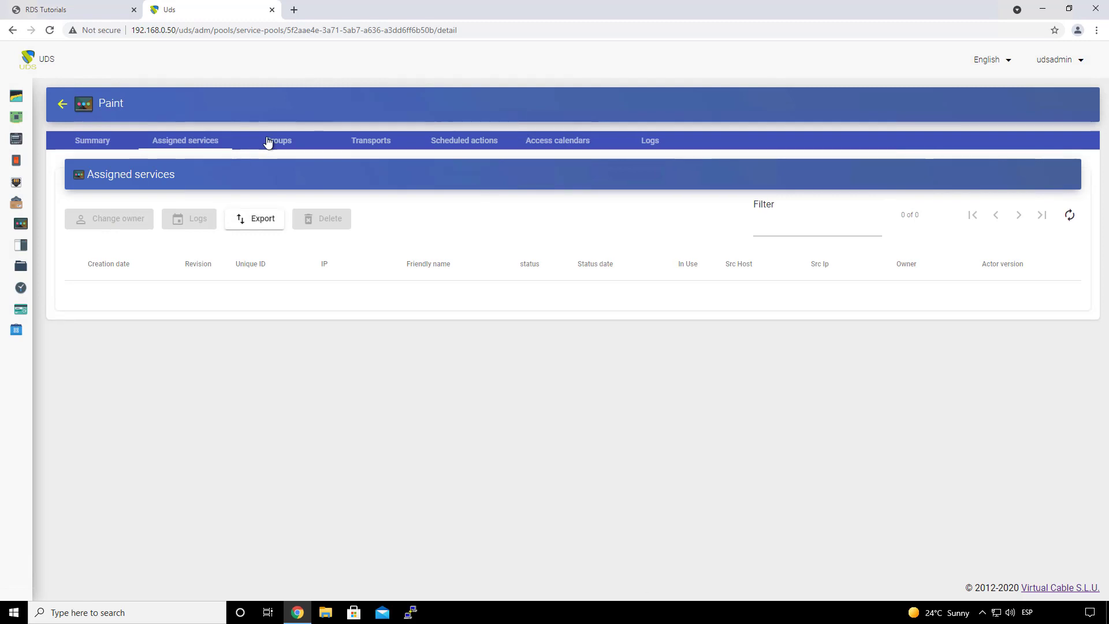
{"action": "left_click", "coordinate": [273, 143]}
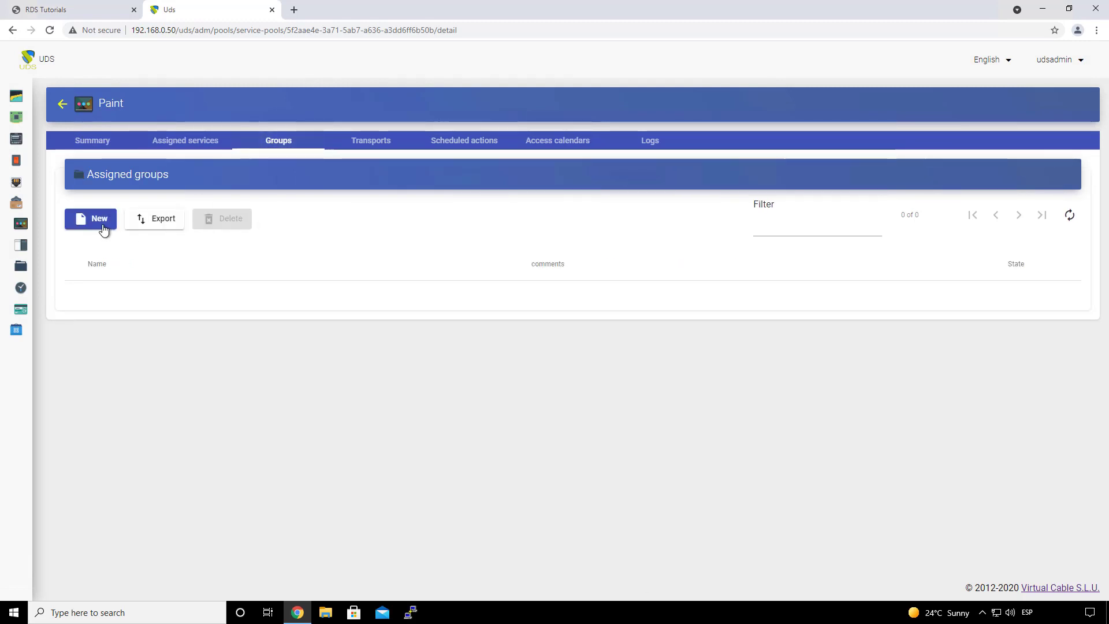
{"action": "left_click", "coordinate": [103, 230]}
{"action": "left_click", "coordinate": [394, 180]}
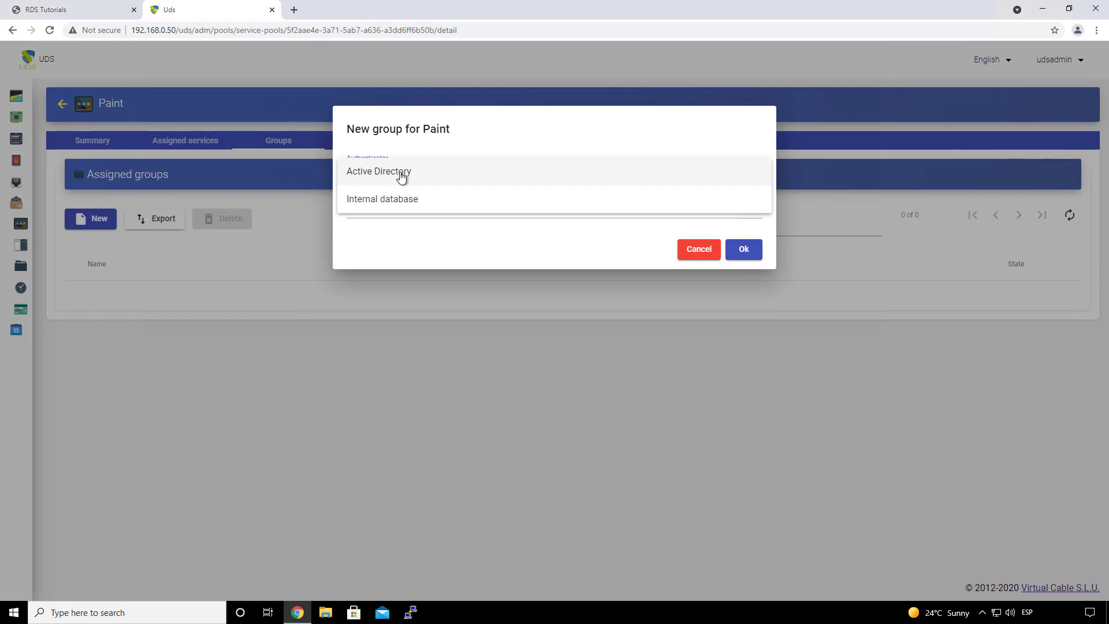
{"action": "left_click", "coordinate": [402, 177]}
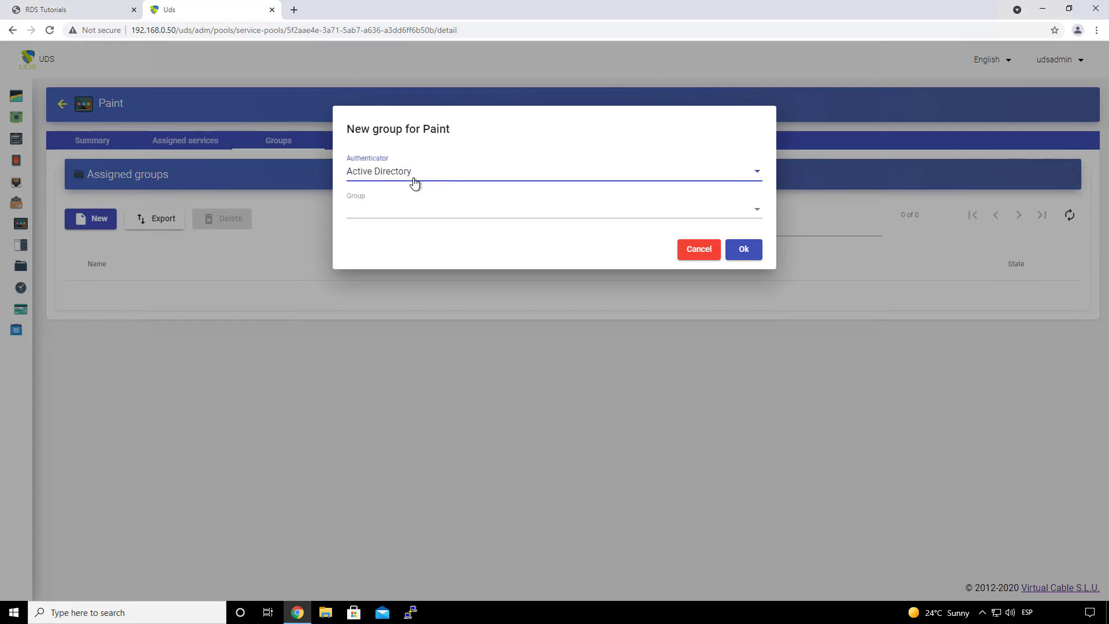
{"action": "left_click", "coordinate": [408, 208]}
{"action": "left_click", "coordinate": [384, 217]}
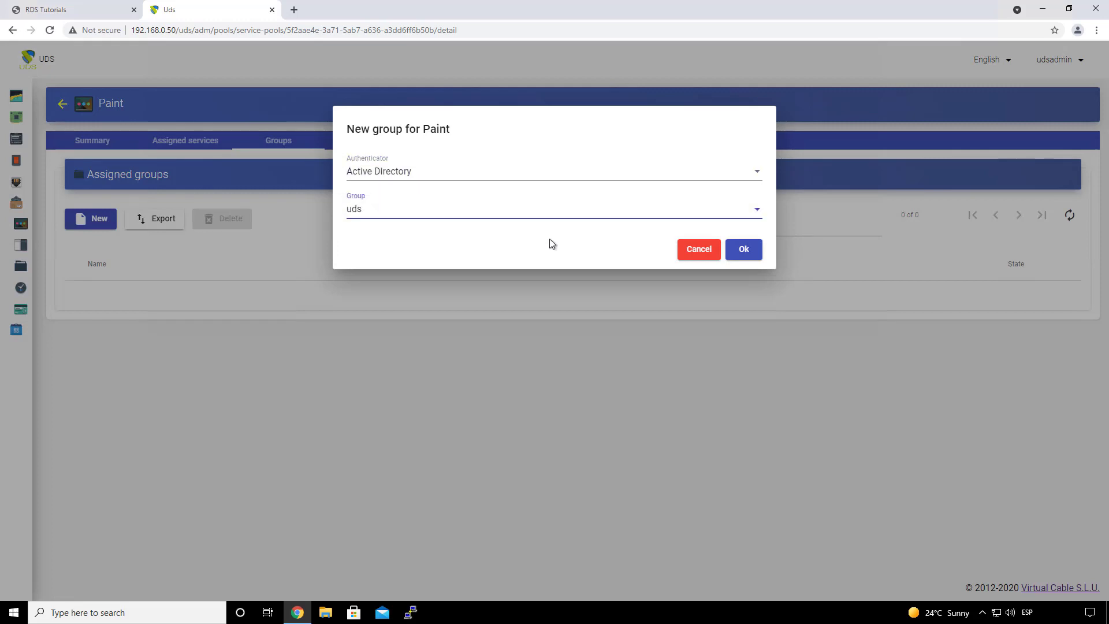
{"action": "left_click", "coordinate": [742, 250]}
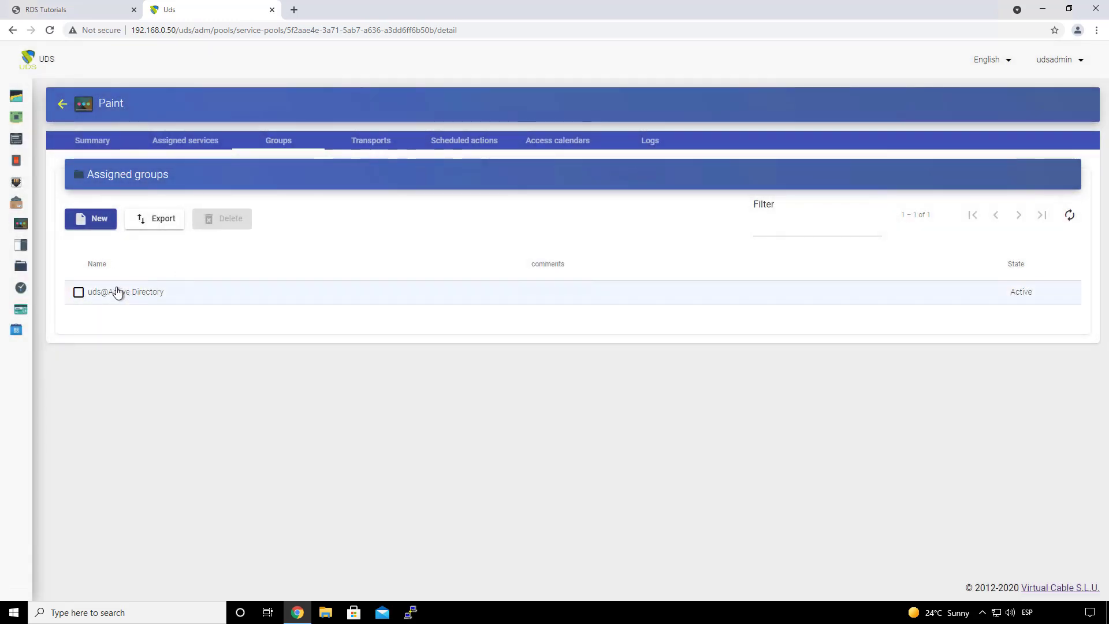
Step: Add RDS Direct, RDS HTML5 and RDS Tunnel one by one on the Paint pool's Transports tab
{"action": "left_click", "coordinate": [379, 144]}
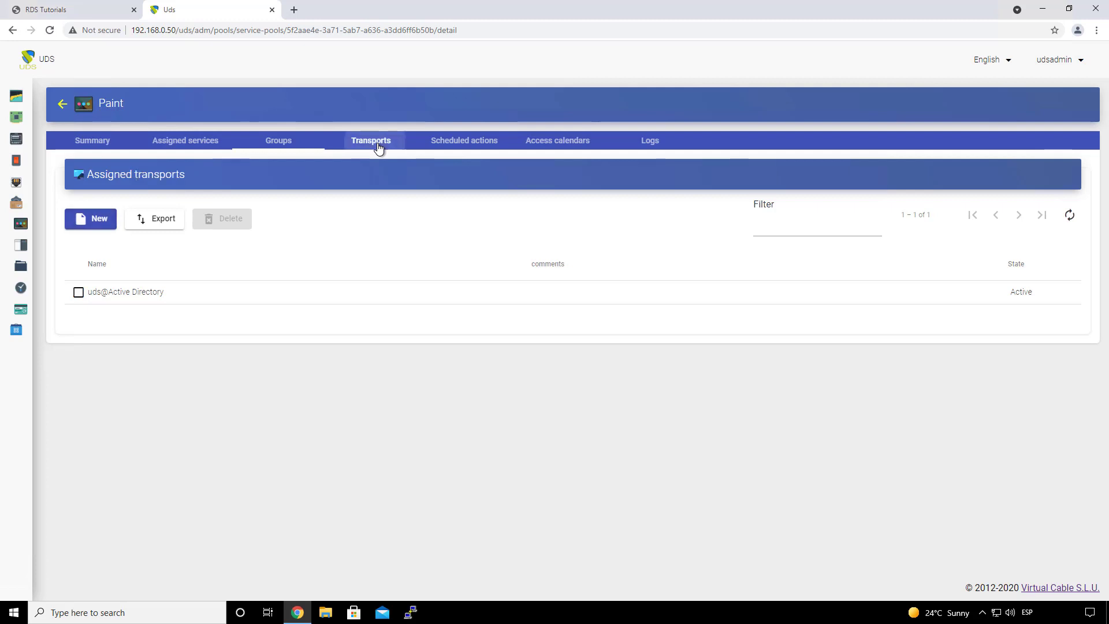
{"action": "left_click", "coordinate": [92, 218]}
{"action": "left_click", "coordinate": [355, 184]}
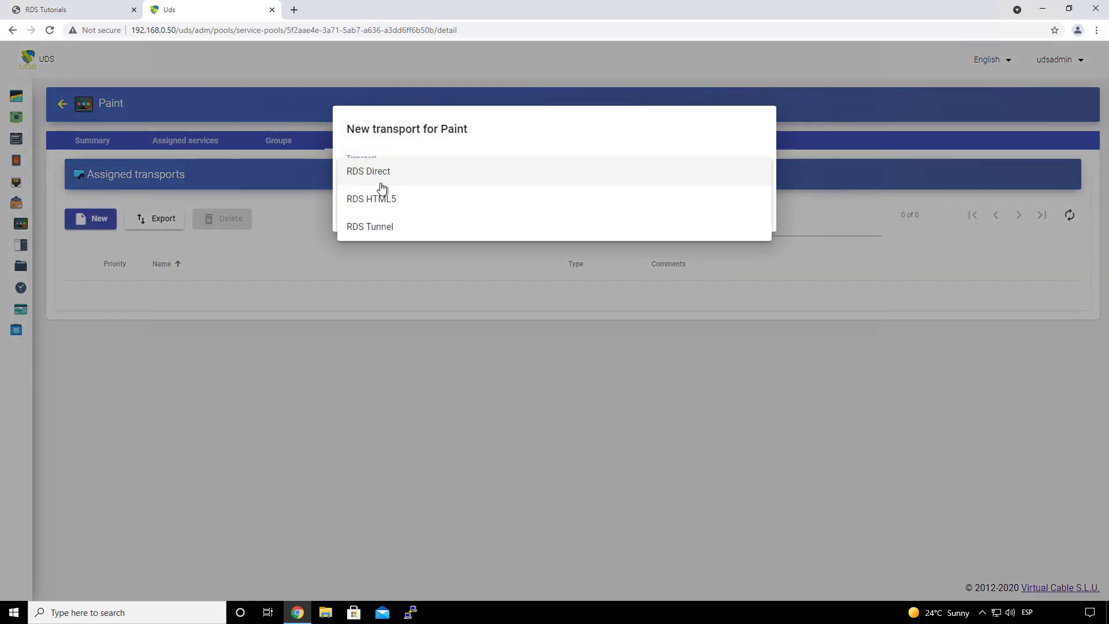
{"action": "left_click", "coordinate": [381, 171]}
{"action": "left_click", "coordinate": [746, 212]}
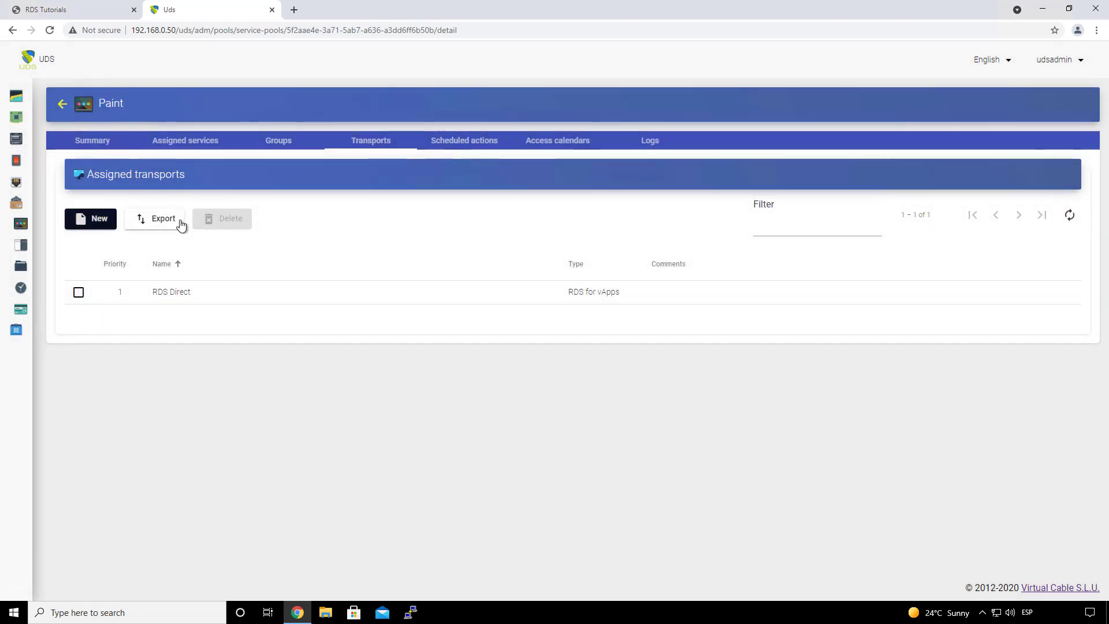
{"action": "key", "text": "Return"}
{"action": "left_click", "coordinate": [436, 177]}
{"action": "left_click", "coordinate": [427, 201]}
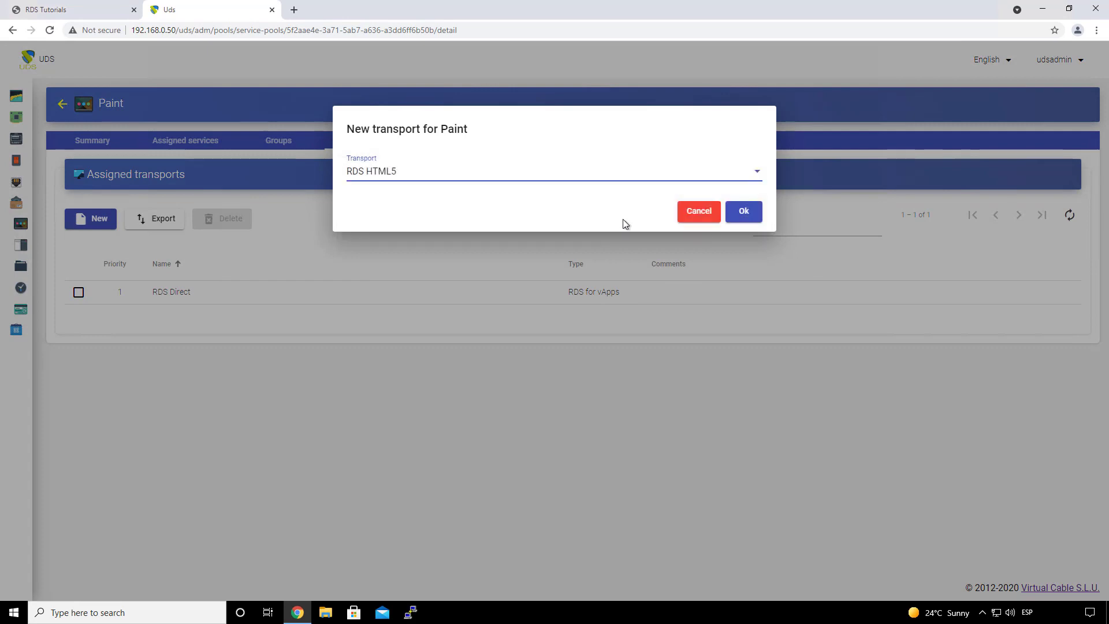
{"action": "left_click", "coordinate": [746, 212]}
{"action": "left_click", "coordinate": [93, 218]}
{"action": "left_click", "coordinate": [407, 177]}
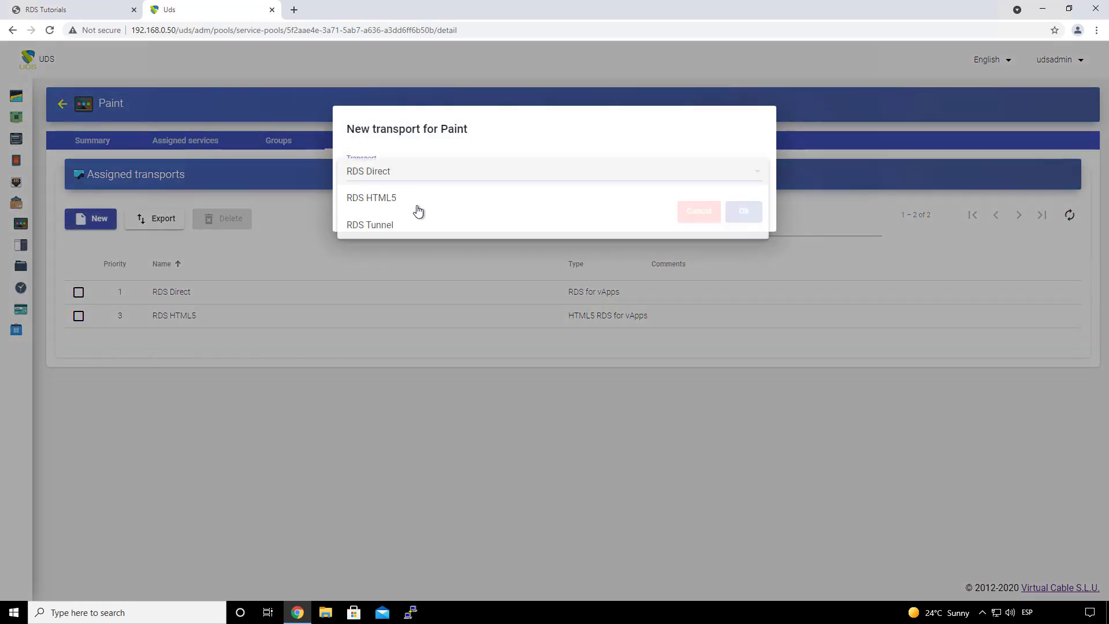
{"action": "left_click", "coordinate": [422, 226]}
{"action": "left_click", "coordinate": [743, 215]}
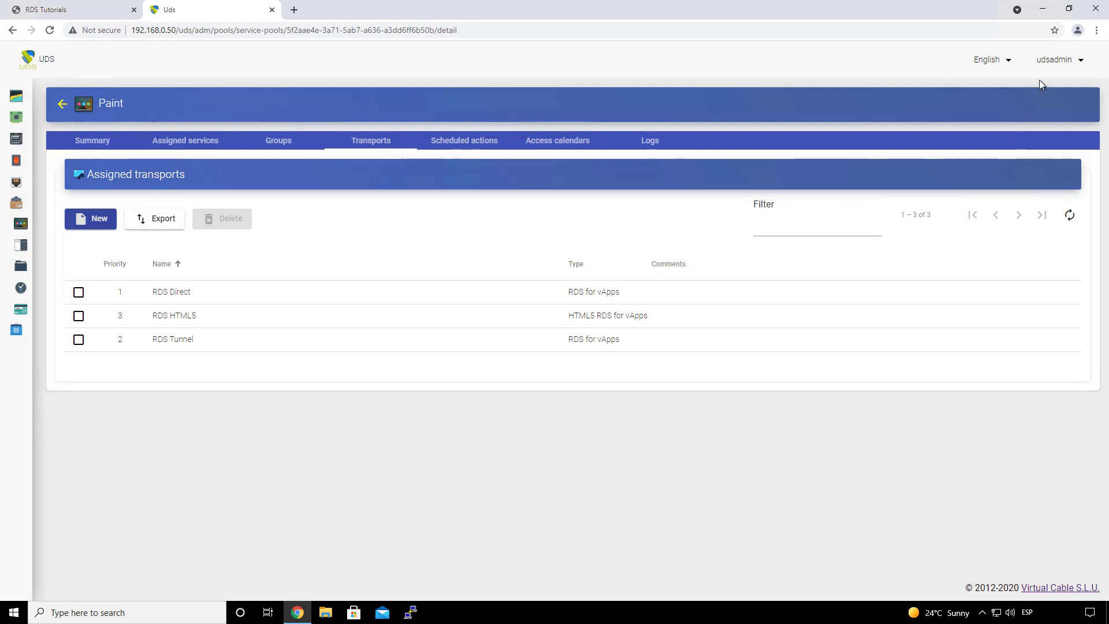
Step: Log out of the admin console and sign in to the portal as the saved Active Directory test user
{"action": "left_click", "coordinate": [1056, 61]}
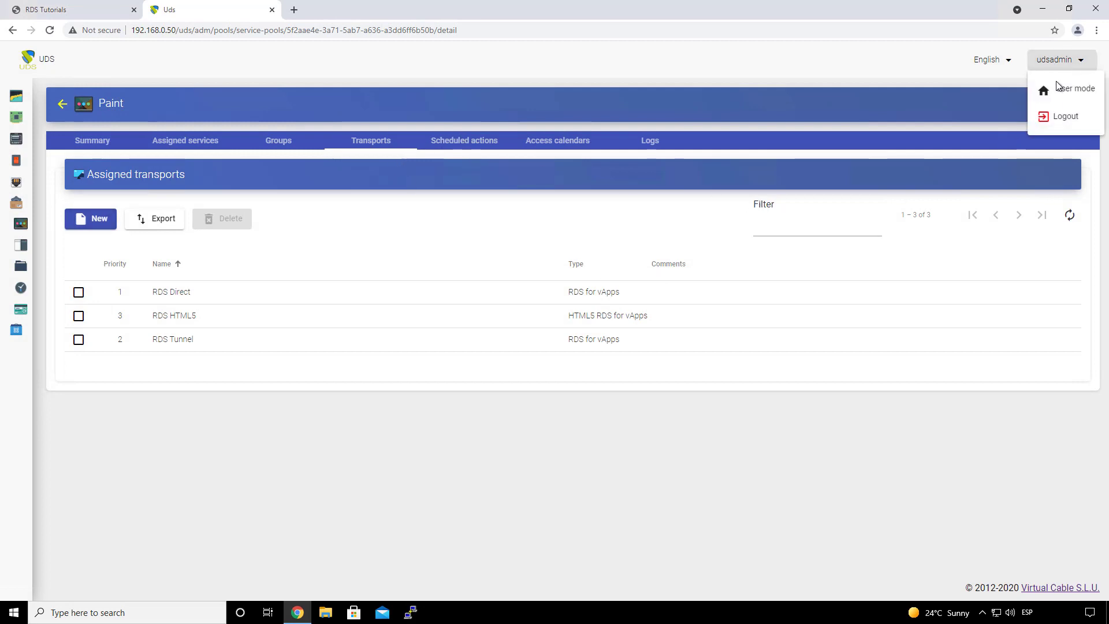
{"action": "left_click", "coordinate": [1057, 117]}
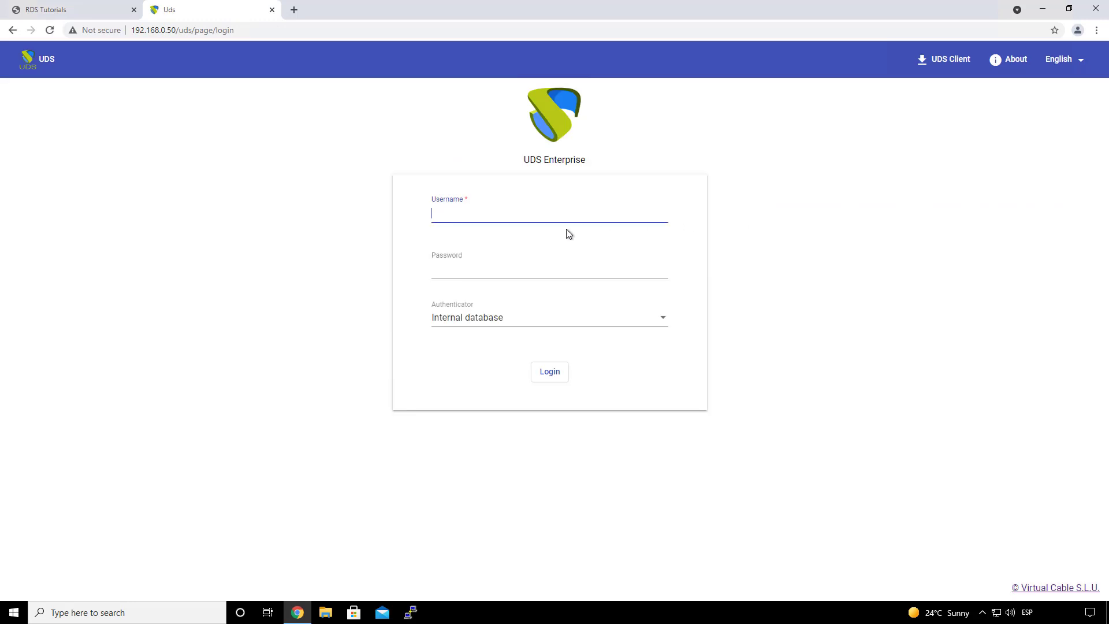
{"action": "left_click", "coordinate": [529, 318]}
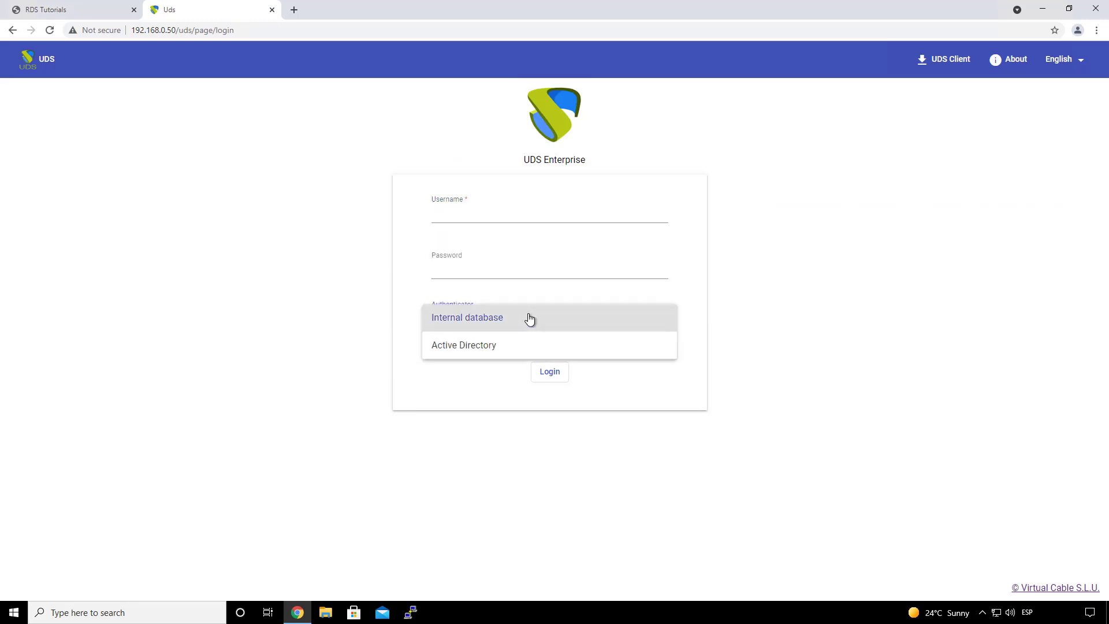
{"action": "left_click", "coordinate": [508, 346]}
{"action": "left_click", "coordinate": [451, 215]}
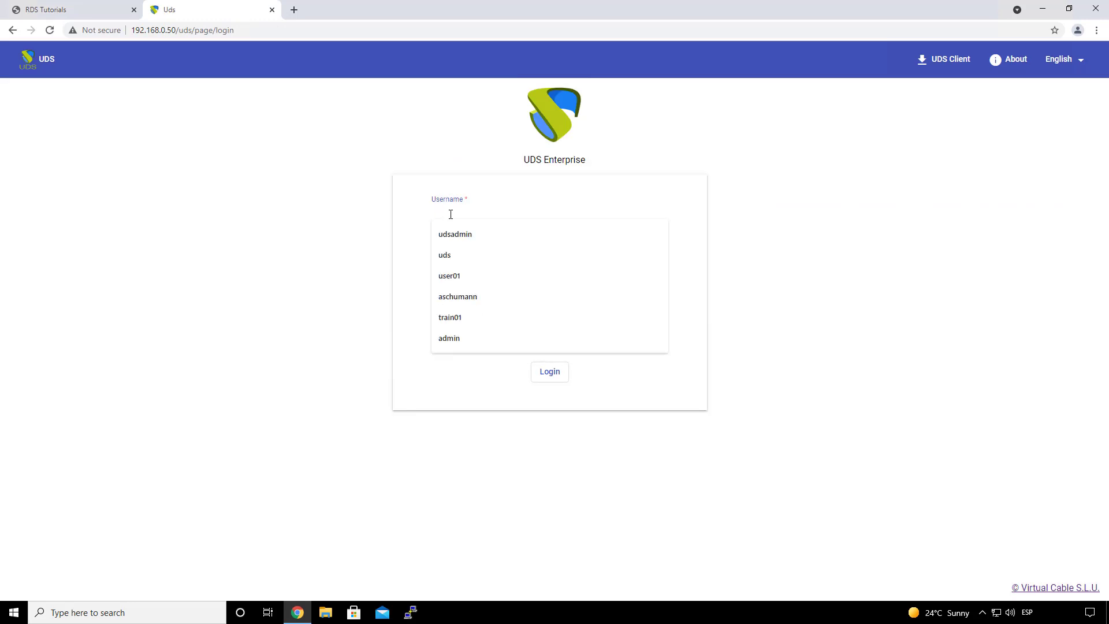
{"action": "left_click", "coordinate": [476, 297]}
{"action": "left_click", "coordinate": [465, 268]}
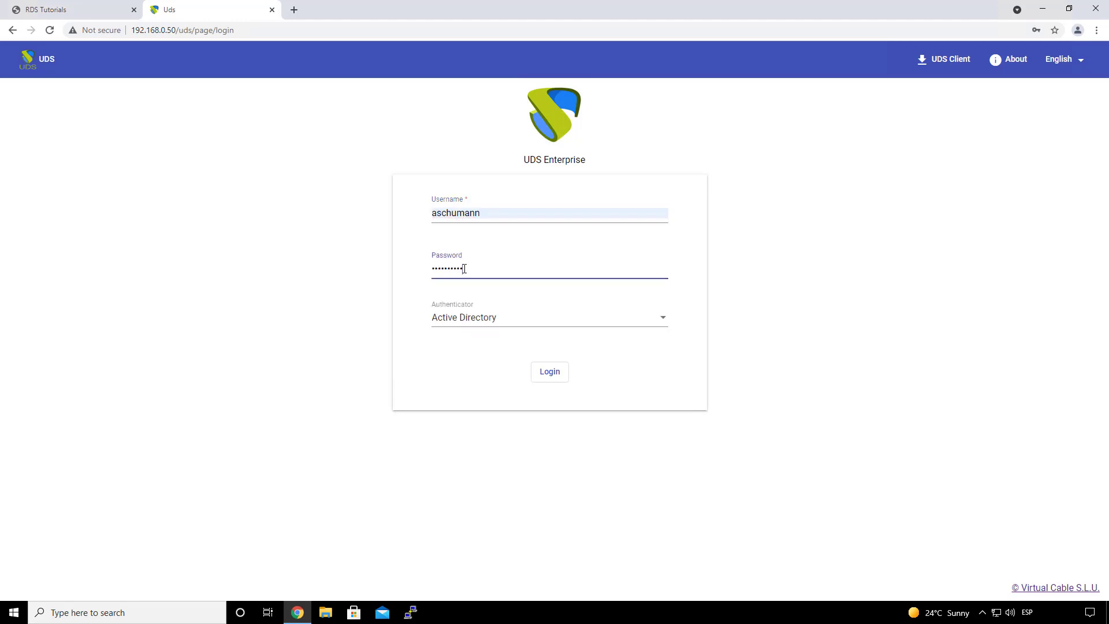
{"action": "key", "text": "Return"}
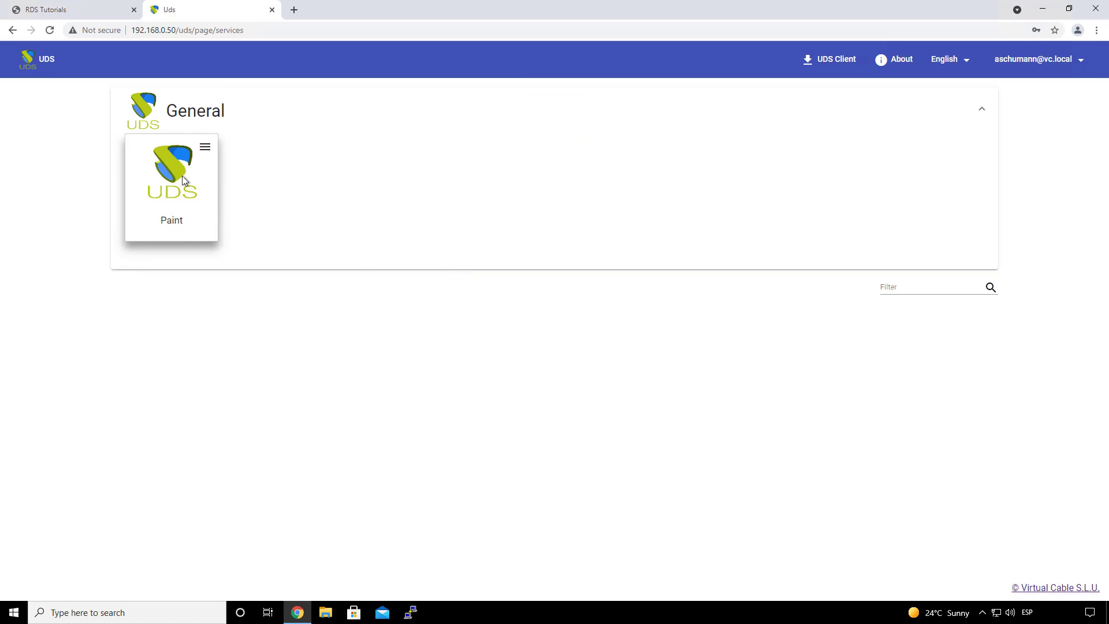
Step: Launch Paint as a RemoteApp through an RDS connection using the UDS client
{"action": "left_click", "coordinate": [205, 148]}
{"action": "mouse_move", "coordinate": [228, 178]}
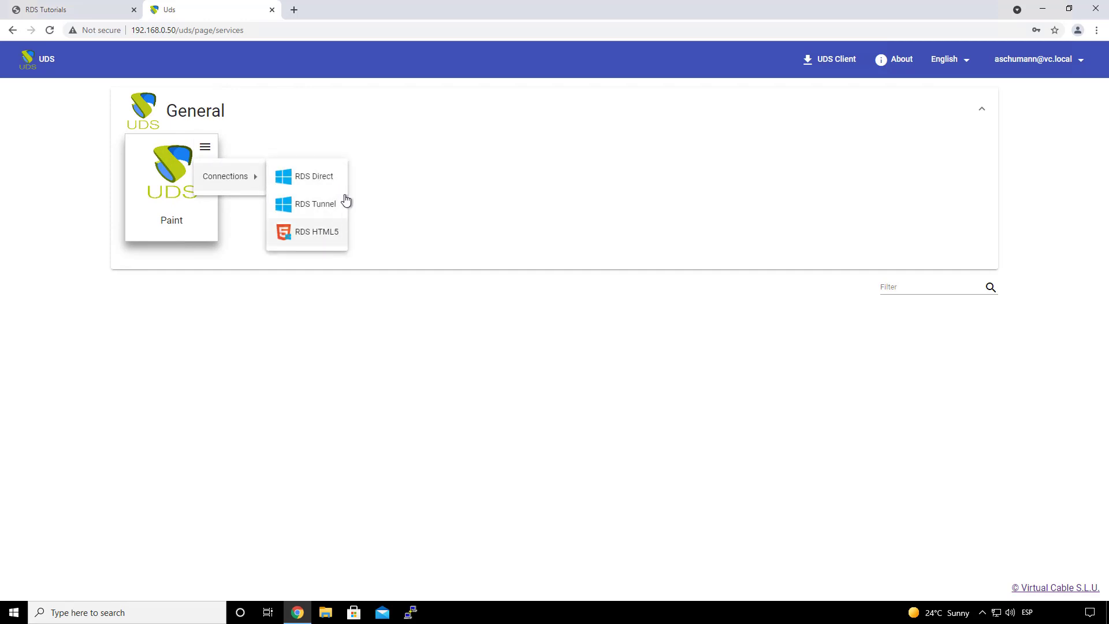
{"action": "left_click", "coordinate": [206, 149]}
{"action": "left_click", "coordinate": [205, 148]}
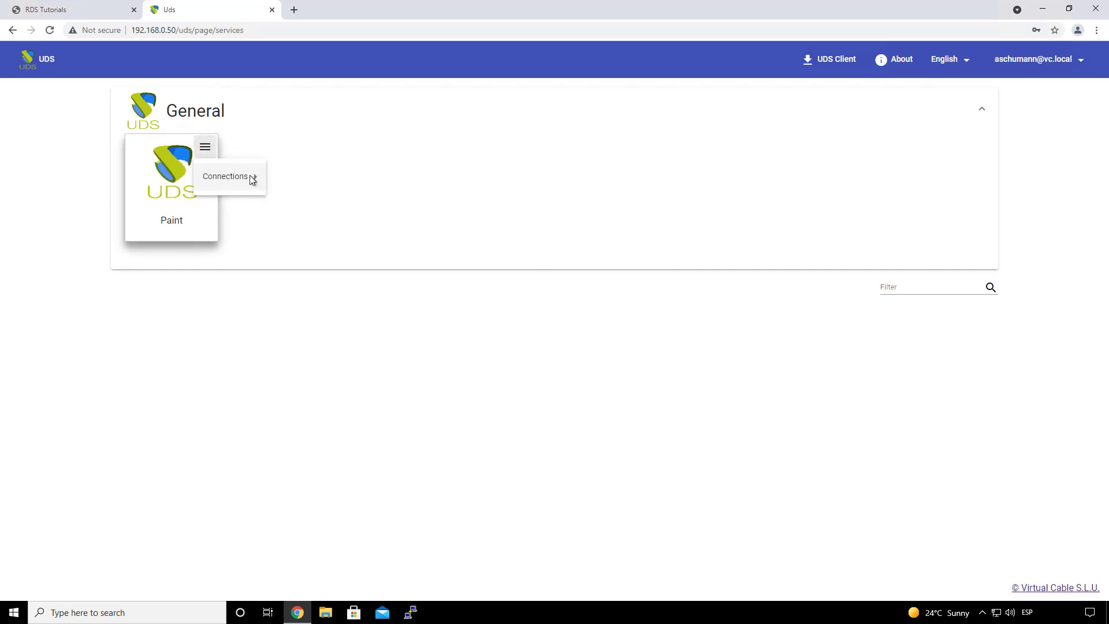
{"action": "mouse_move", "coordinate": [253, 178]}
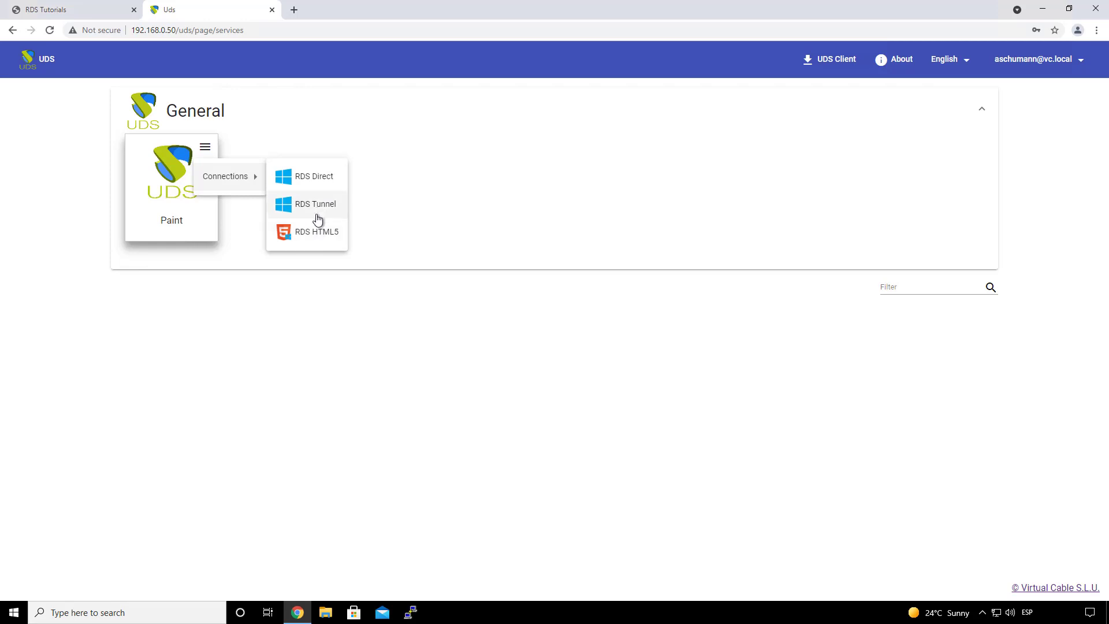
{"action": "left_click", "coordinate": [314, 179]}
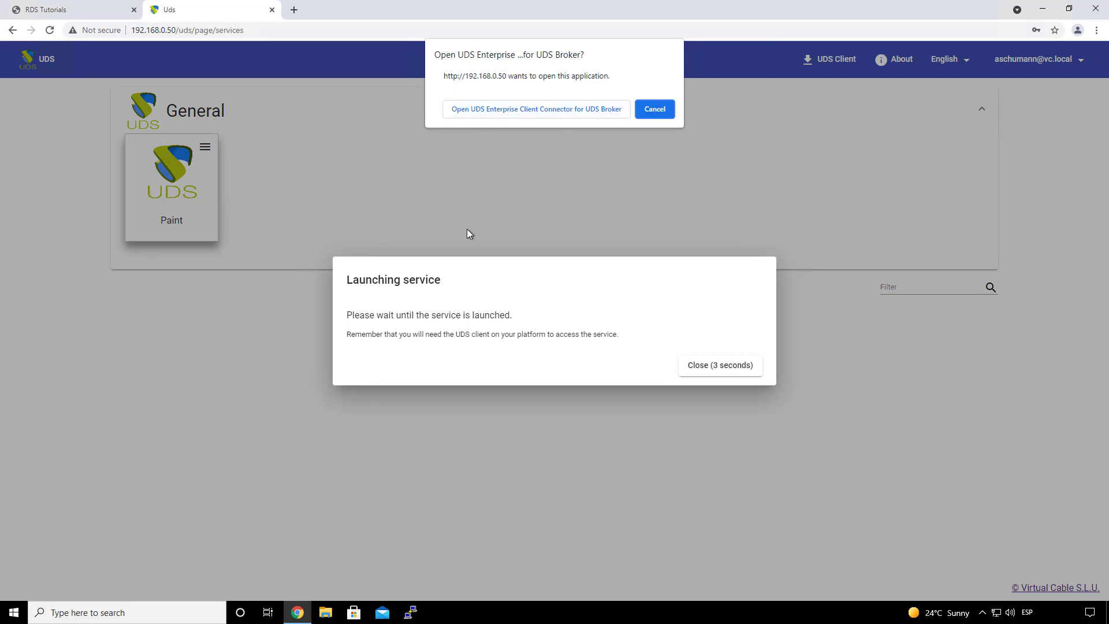
{"action": "left_click", "coordinate": [517, 110]}
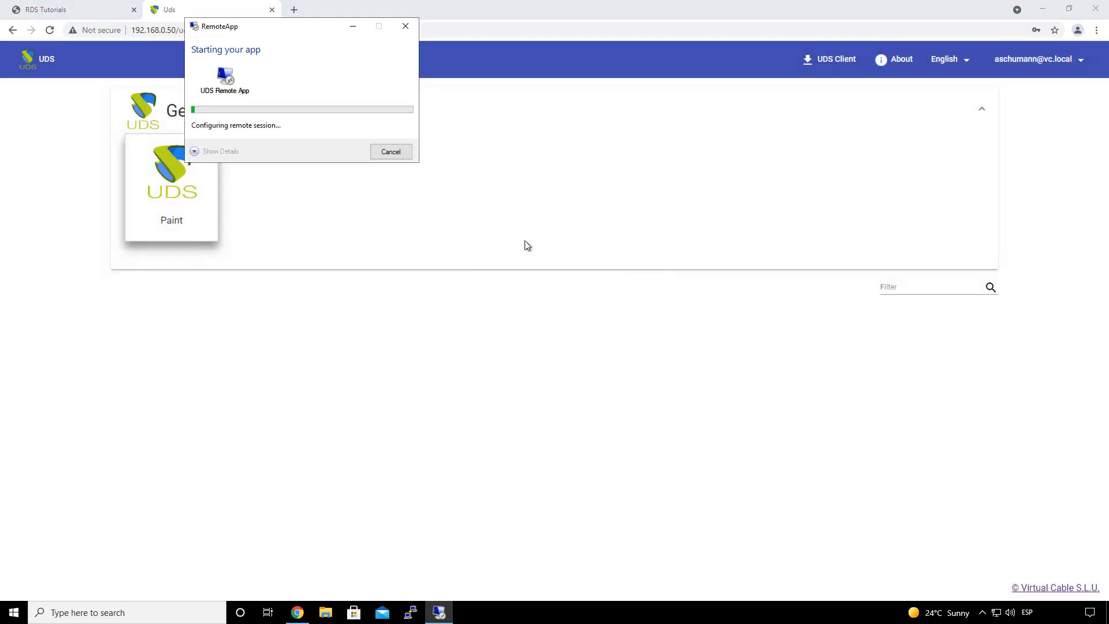
{"action": "left_click", "coordinate": [225, 152]}
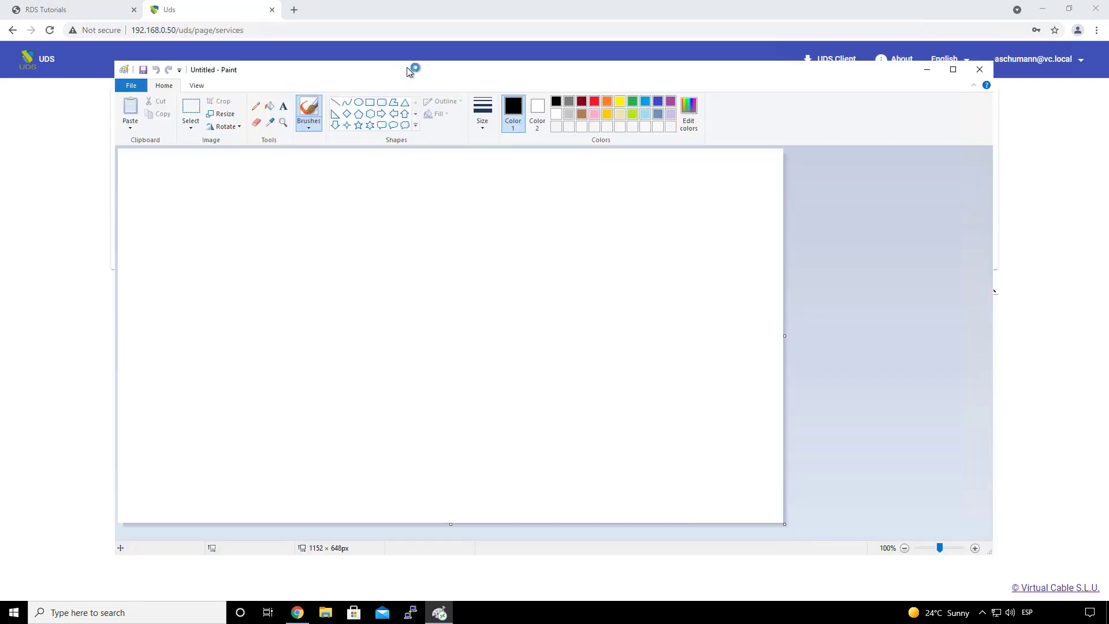
Step: Draw a looping test stroke in Paint, then close it without saving
{"action": "left_click_drag", "start_coordinate": [257, 200], "coordinate": [307, 288]}
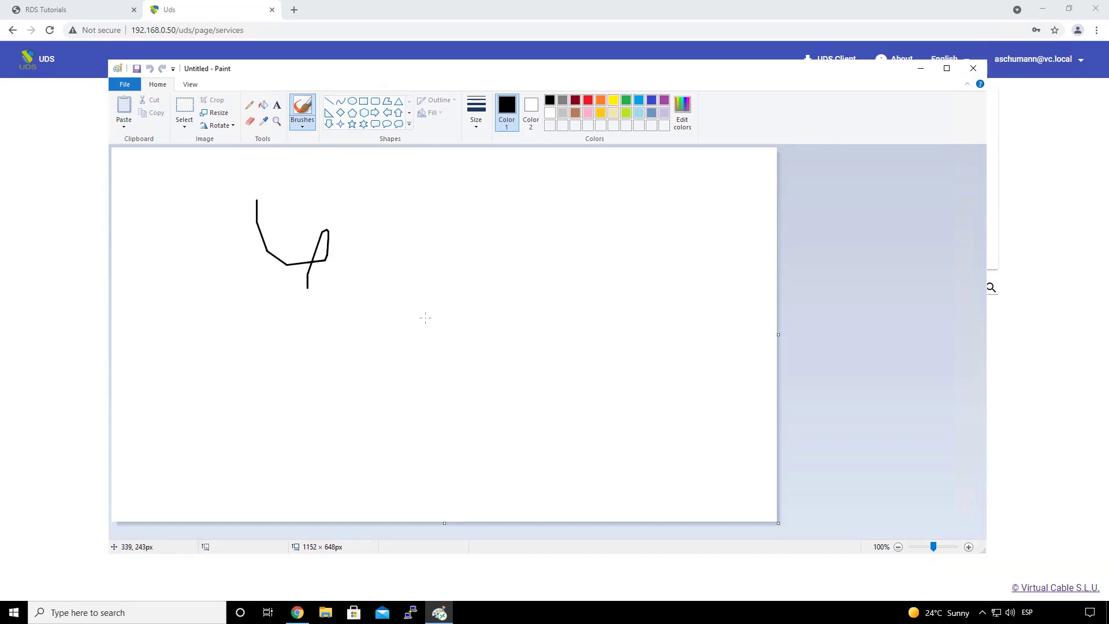
{"action": "left_click_drag", "start_coordinate": [425, 317], "coordinate": [455, 333]}
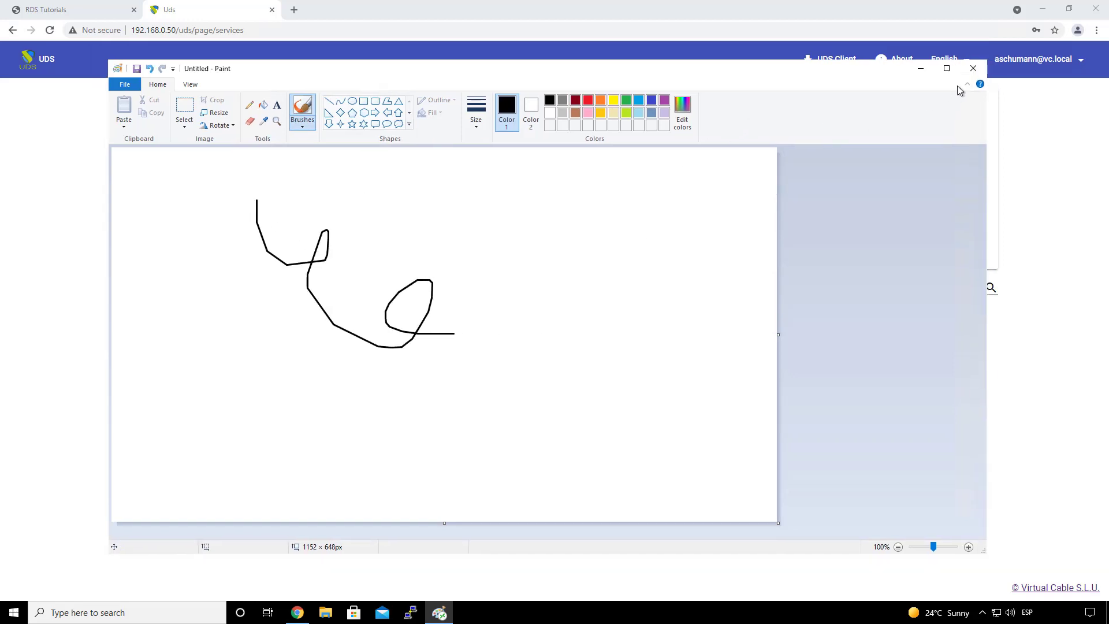
{"action": "left_click", "coordinate": [973, 71]}
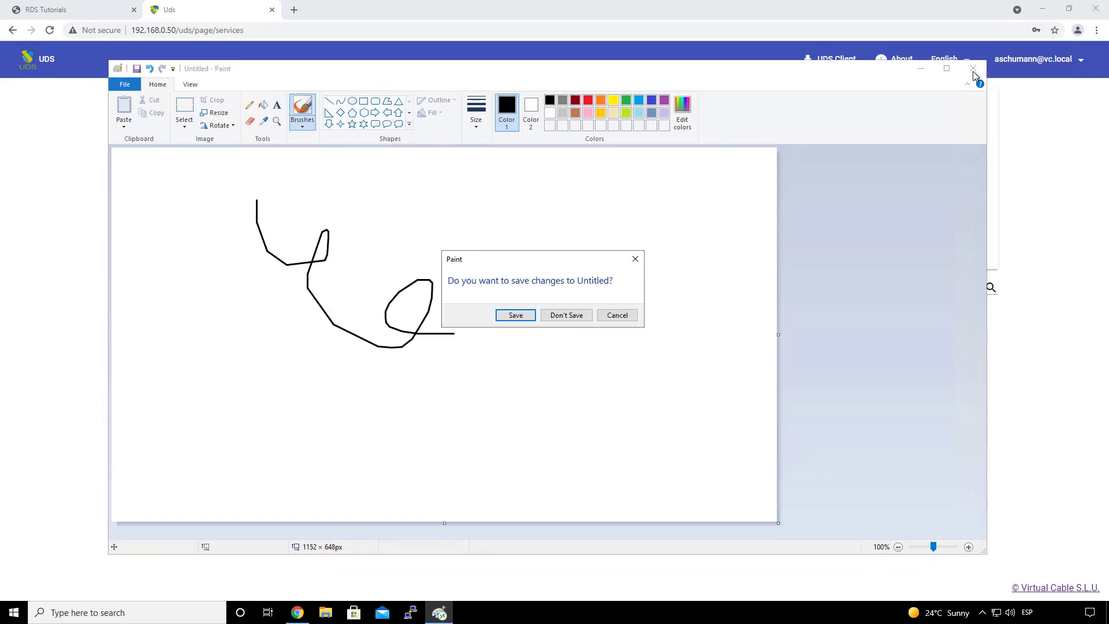
{"action": "left_click", "coordinate": [567, 316]}
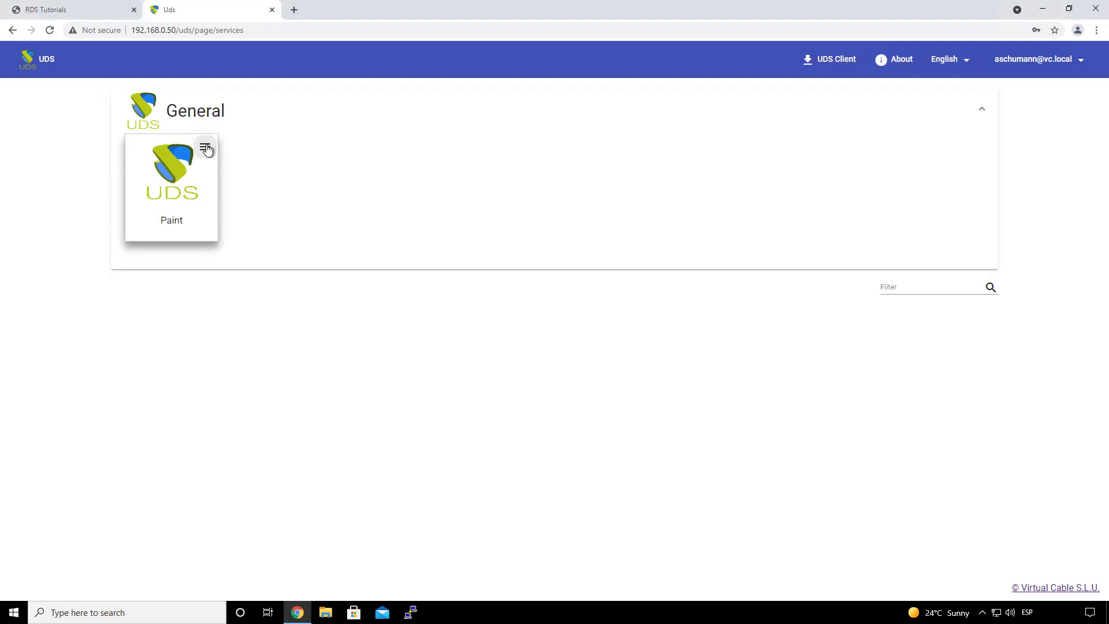
Step: Launch Paint through the RDS HTML5 connection and dismiss the disconnection error
{"action": "left_click", "coordinate": [207, 149]}
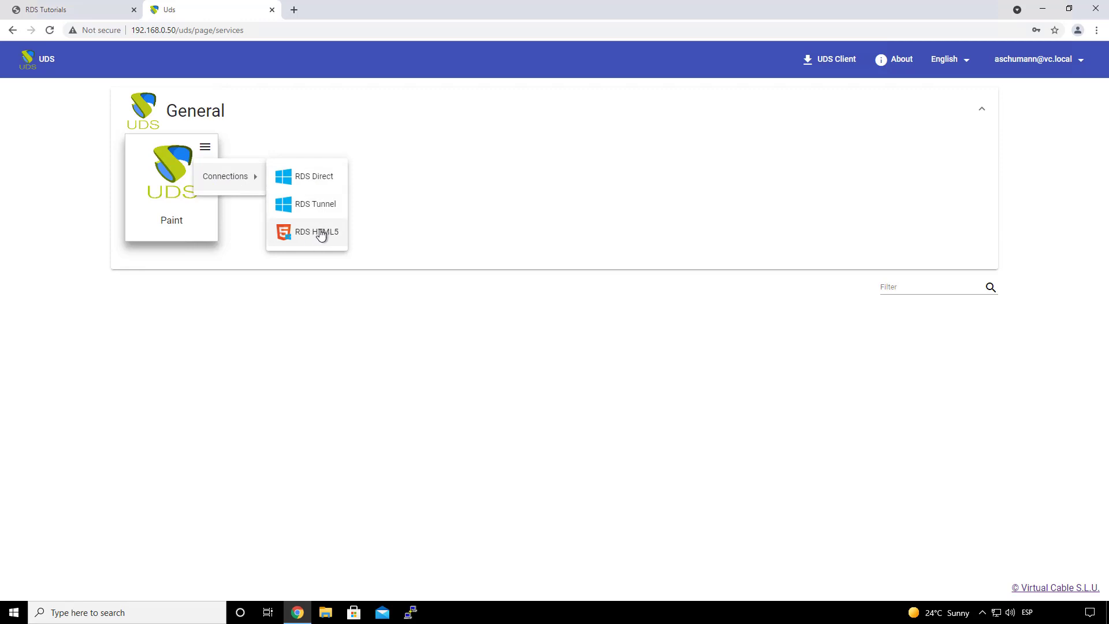
{"action": "left_click", "coordinate": [322, 234]}
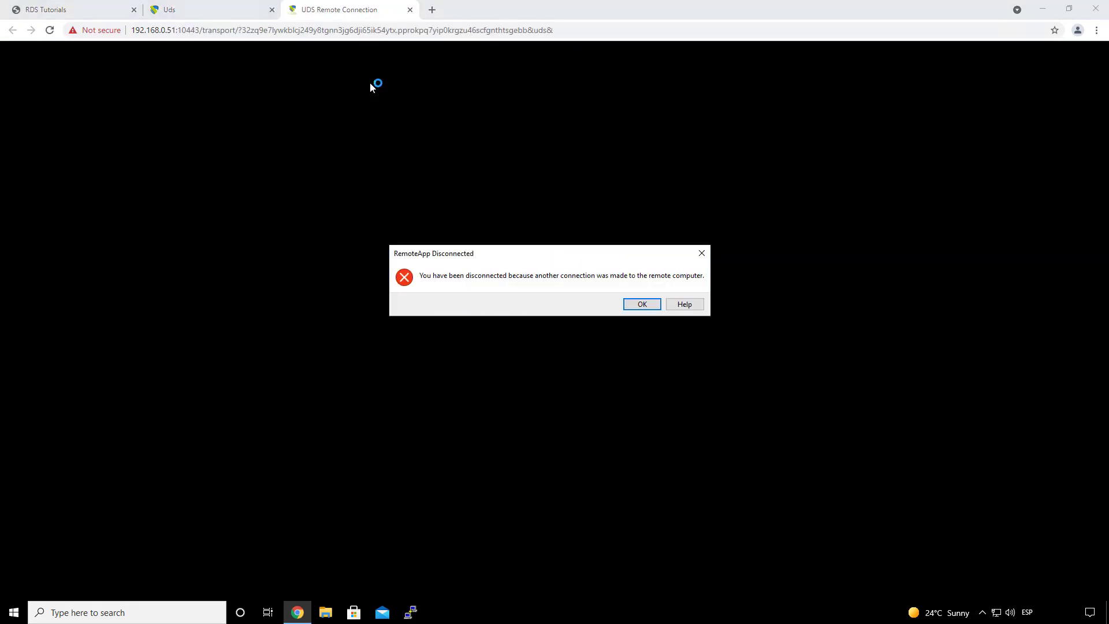
{"action": "left_click", "coordinate": [639, 304]}
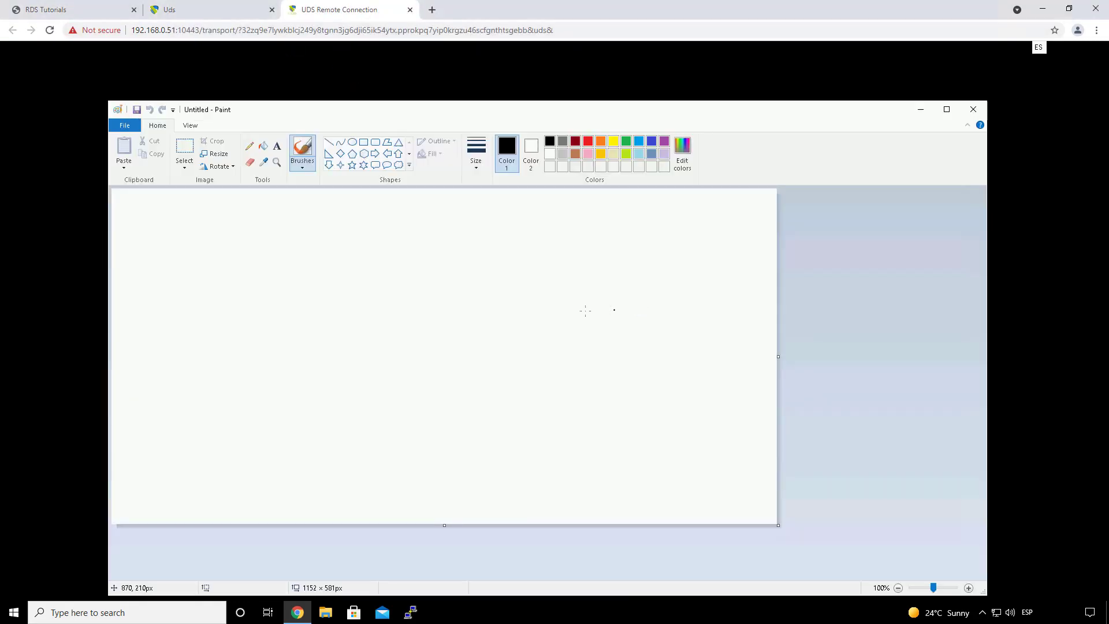
Step: Draw a zig-zag stroke in the HTML5 Paint, close it unsaved, and close the remote tab
{"action": "left_click_drag", "start_coordinate": [468, 115], "coordinate": [432, 56]}
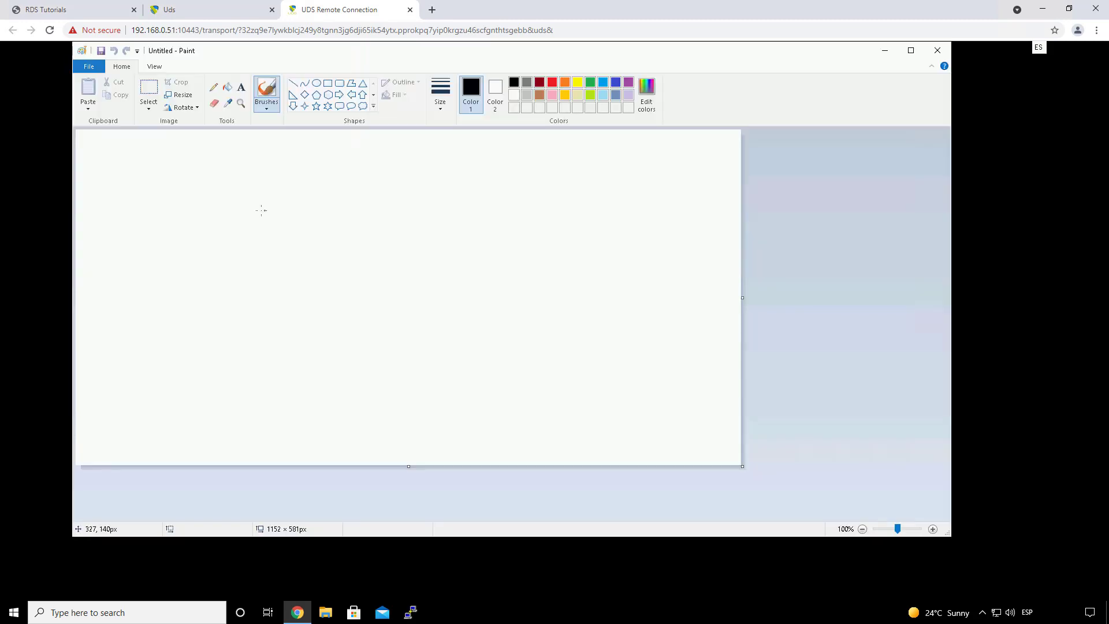
{"action": "mouse_move", "coordinate": [194, 200]}
{"action": "left_mouse_down"}
{"action": "mouse_move", "coordinate": [317, 198]}
{"action": "mouse_move", "coordinate": [468, 322]}
{"action": "mouse_move", "coordinate": [553, 322]}
{"action": "left_mouse_up"}
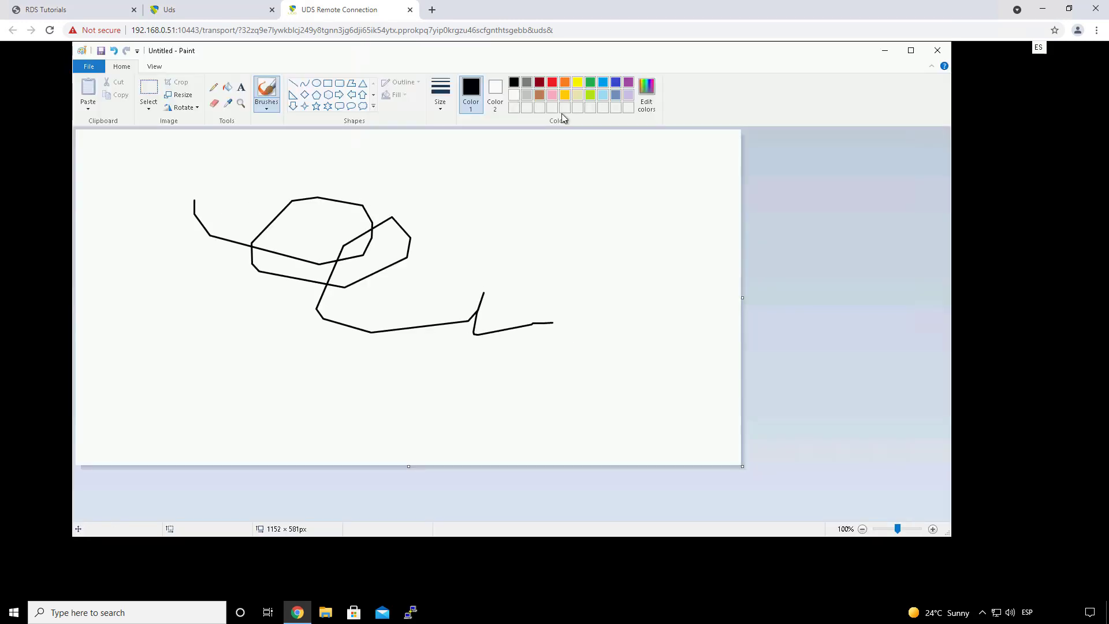
{"action": "left_click_drag", "start_coordinate": [555, 49], "coordinate": [554, 87]}
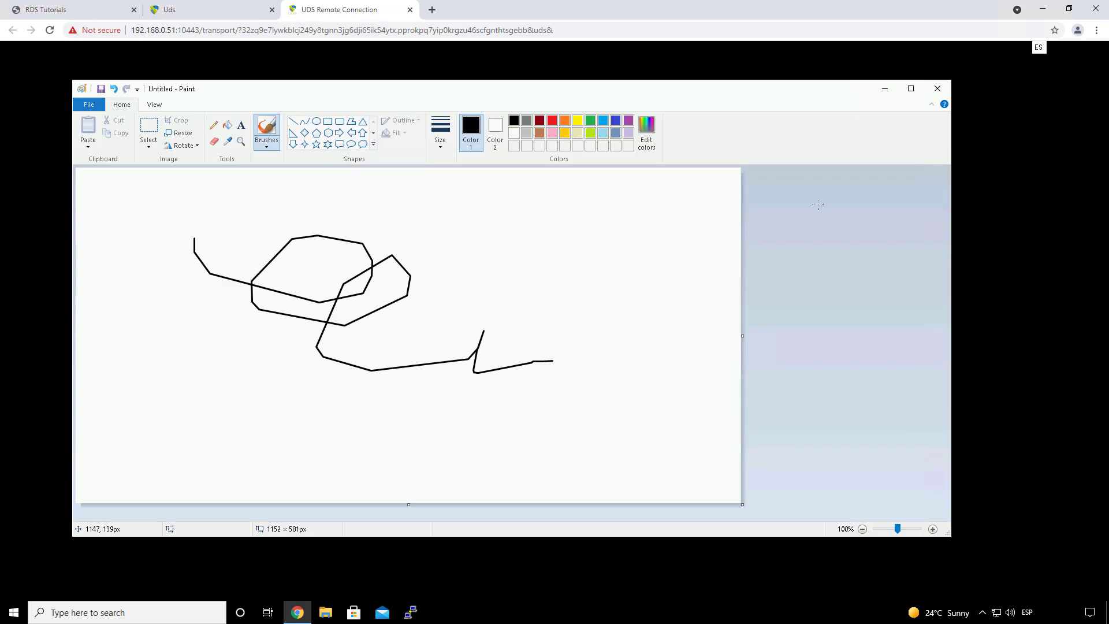
{"action": "left_click", "coordinate": [939, 90]}
{"action": "left_click", "coordinate": [531, 316]}
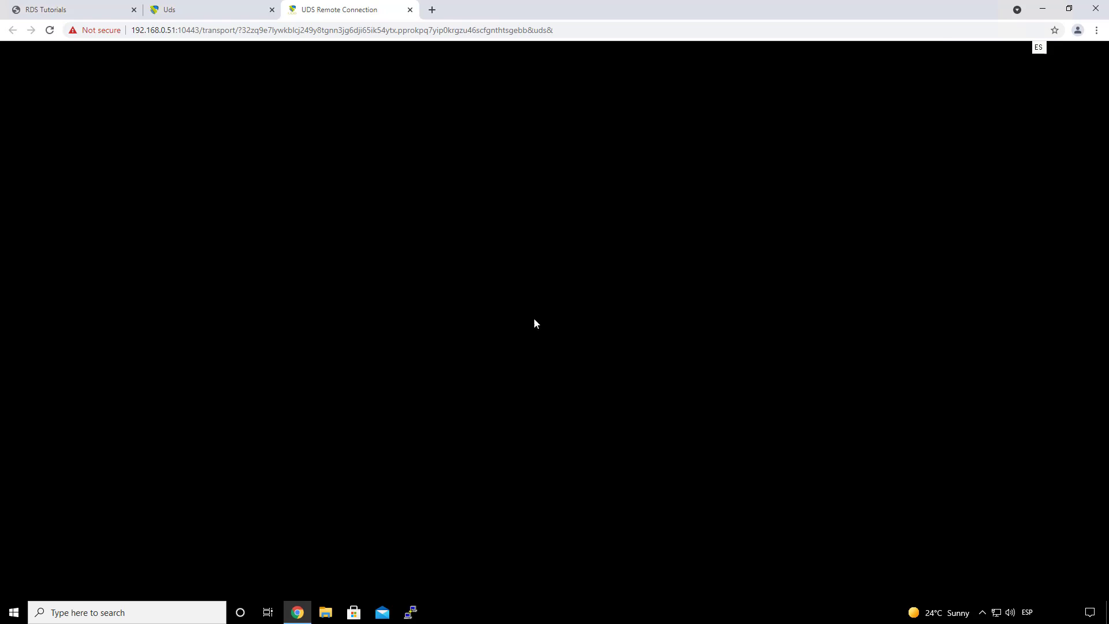
{"action": "left_click", "coordinate": [410, 10]}
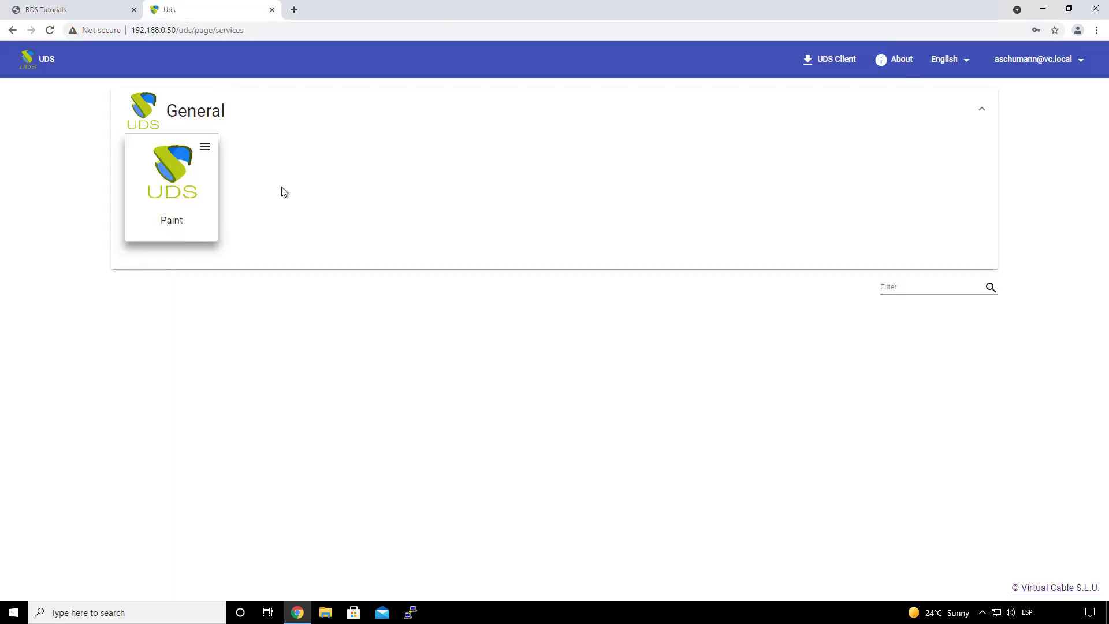
Step: Launch Paint through the RDS Tunnel connection via the UDS Enterprise Client Connector
{"action": "left_click", "coordinate": [210, 149]}
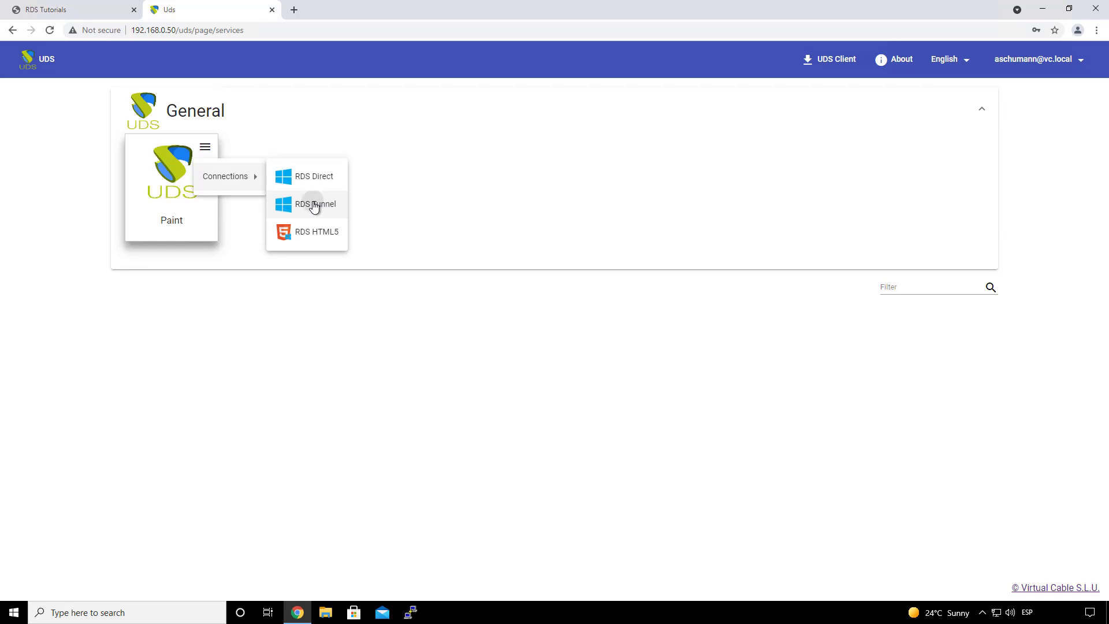
{"action": "left_click", "coordinate": [314, 206]}
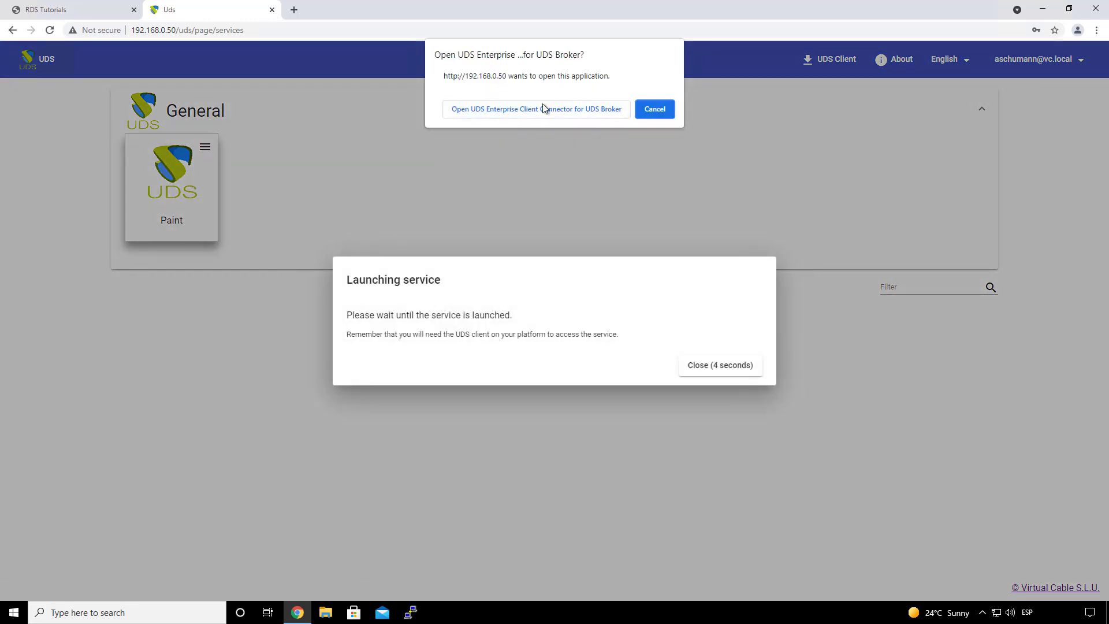
{"action": "left_click", "coordinate": [527, 110]}
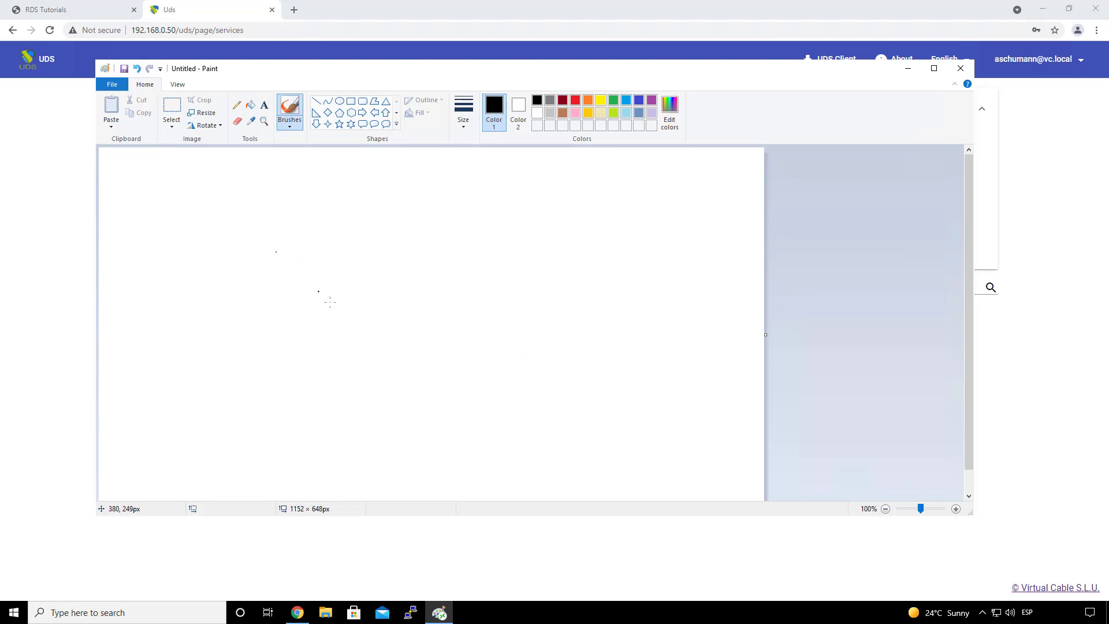
Step: Draw a looping stroke in the tunnelled Paint and close it without saving
{"action": "mouse_move", "coordinate": [298, 245]}
{"action": "left_mouse_down"}
{"action": "mouse_move", "coordinate": [273, 328]}
{"action": "mouse_move", "coordinate": [465, 354]}
{"action": "mouse_move", "coordinate": [335, 342]}
{"action": "left_mouse_up"}
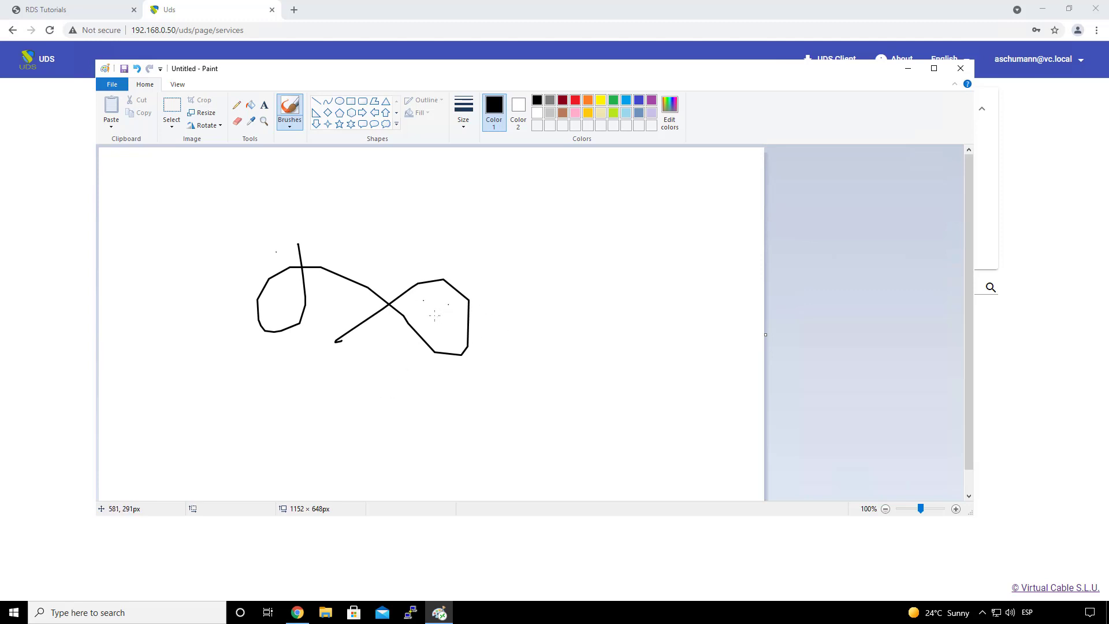
{"action": "left_click", "coordinate": [960, 68]}
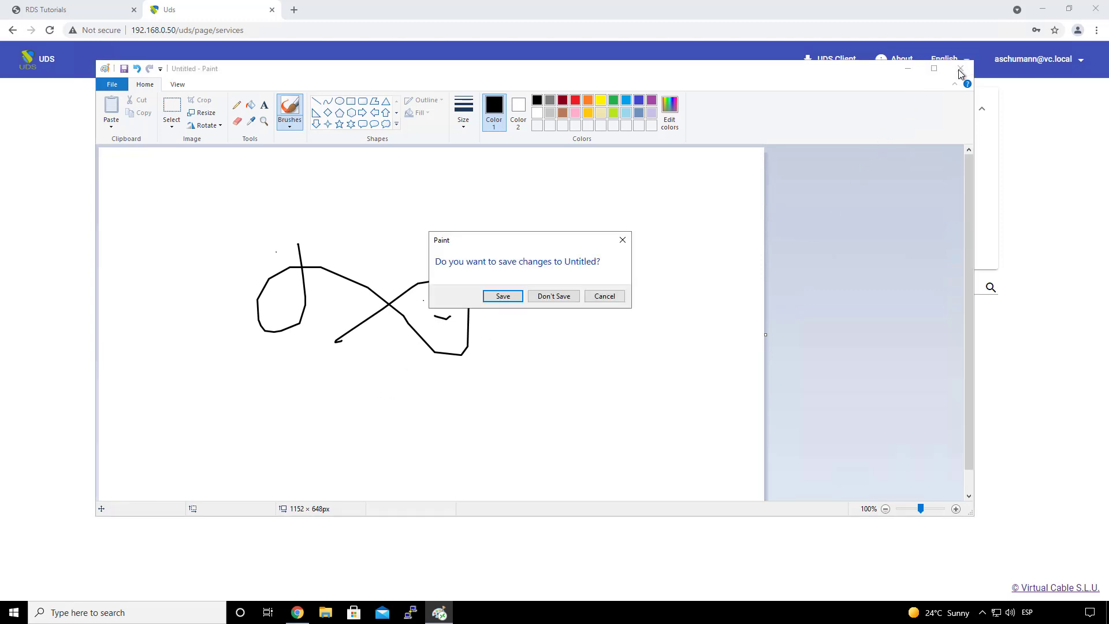
{"action": "left_click", "coordinate": [554, 297]}
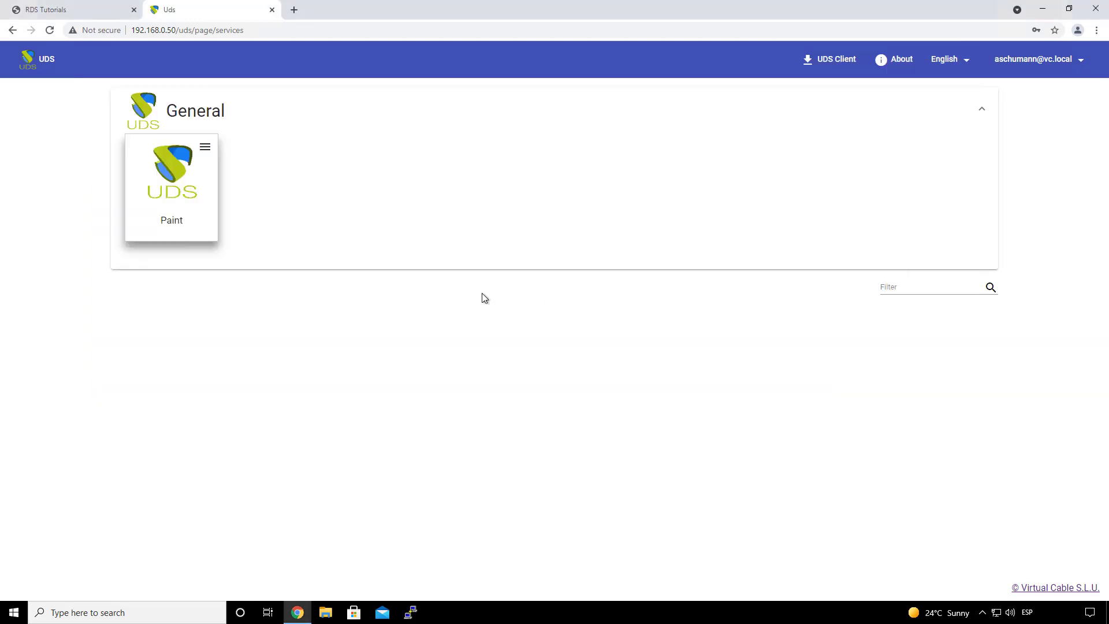